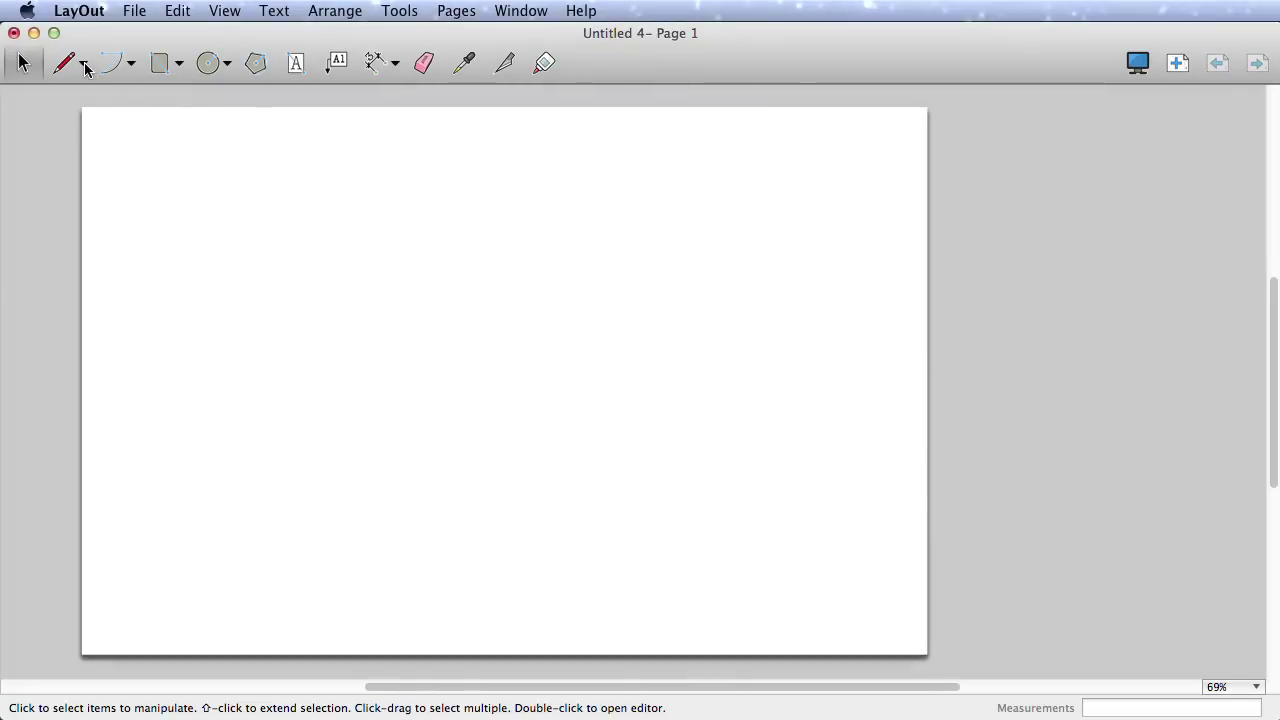
Review the Line, Arc and Circle tool variants, then choose the straight Line tool.
{"action": "left_click", "coordinate": [86, 66]}
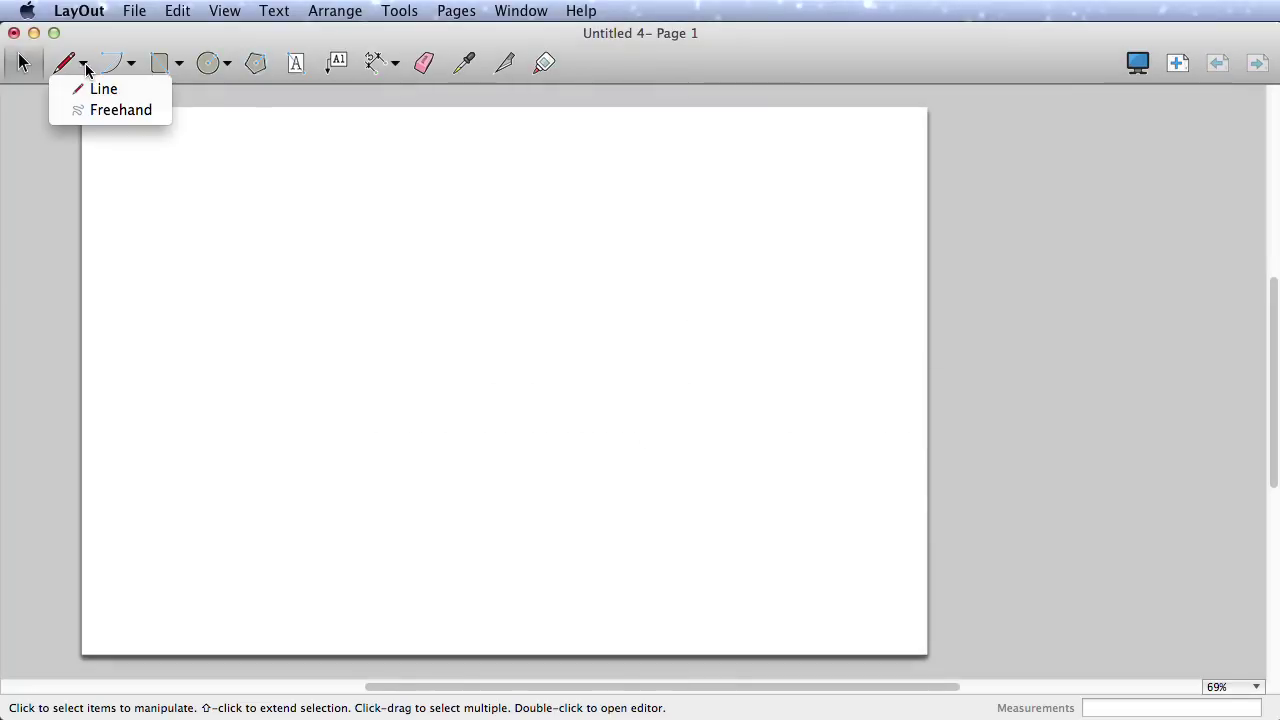
{"action": "left_click", "coordinate": [131, 67]}
{"action": "left_click", "coordinate": [133, 68]}
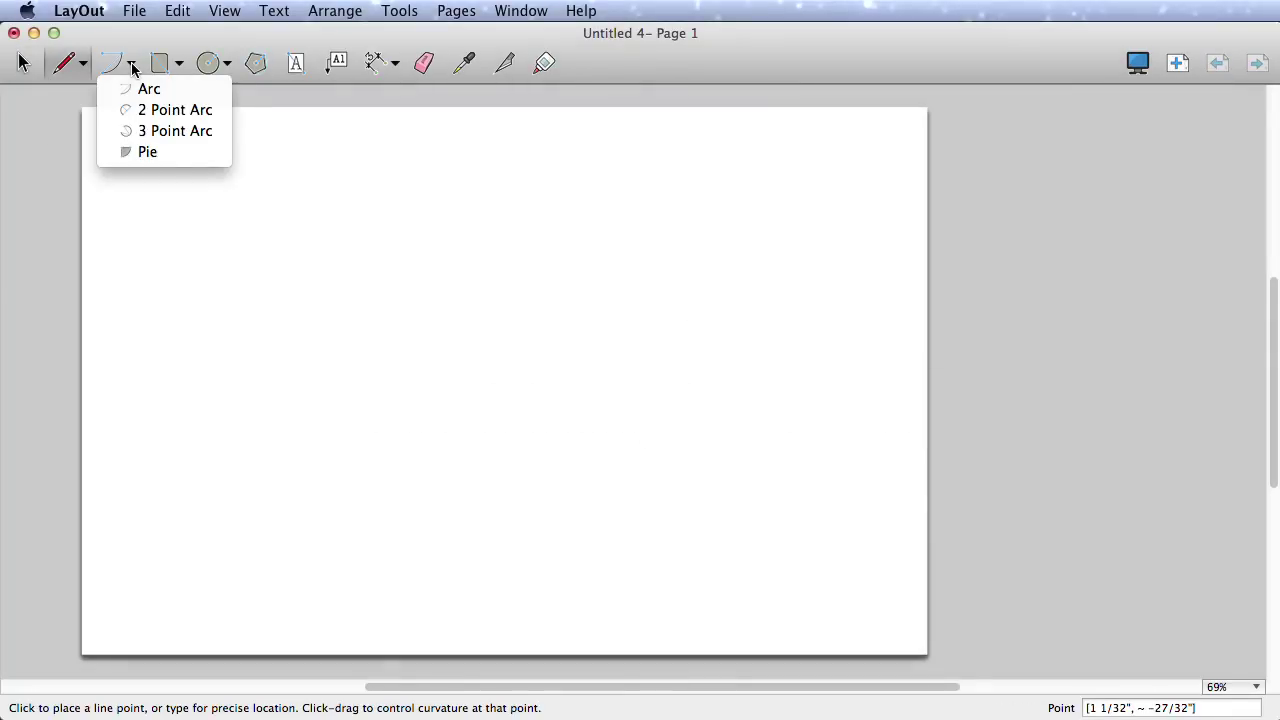
{"action": "left_click", "coordinate": [205, 66]}
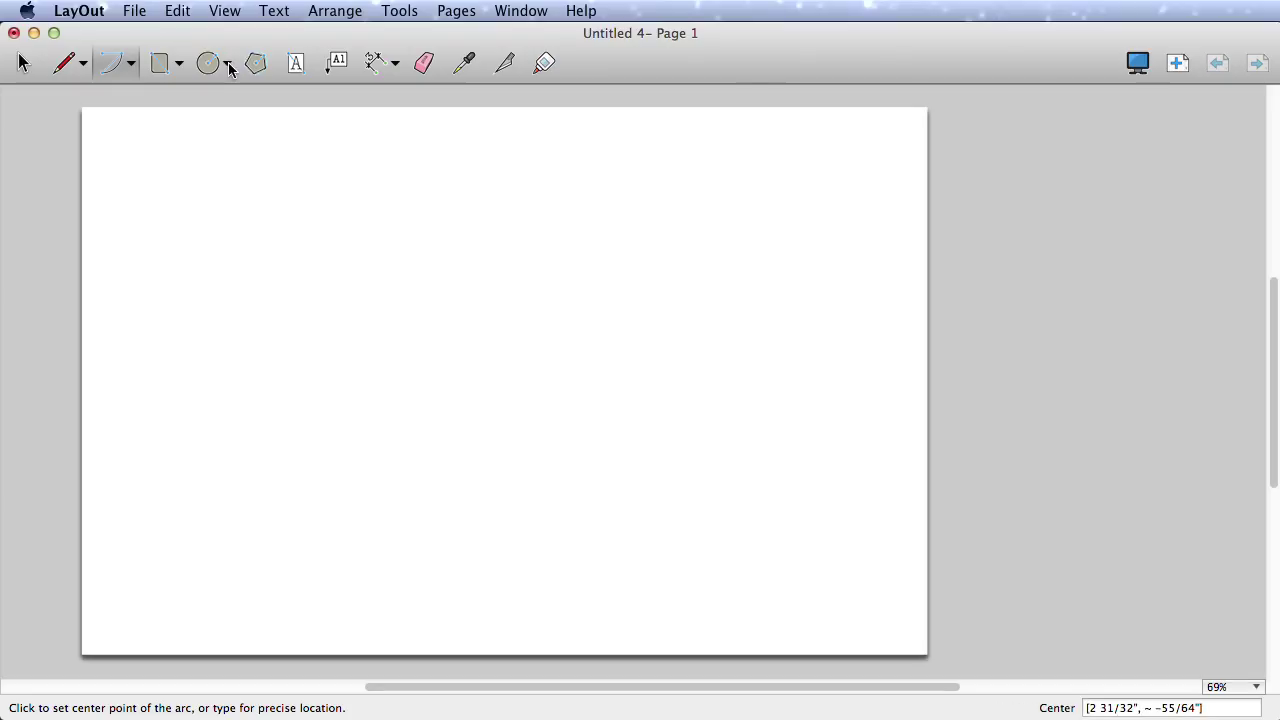
{"action": "left_click", "coordinate": [228, 68]}
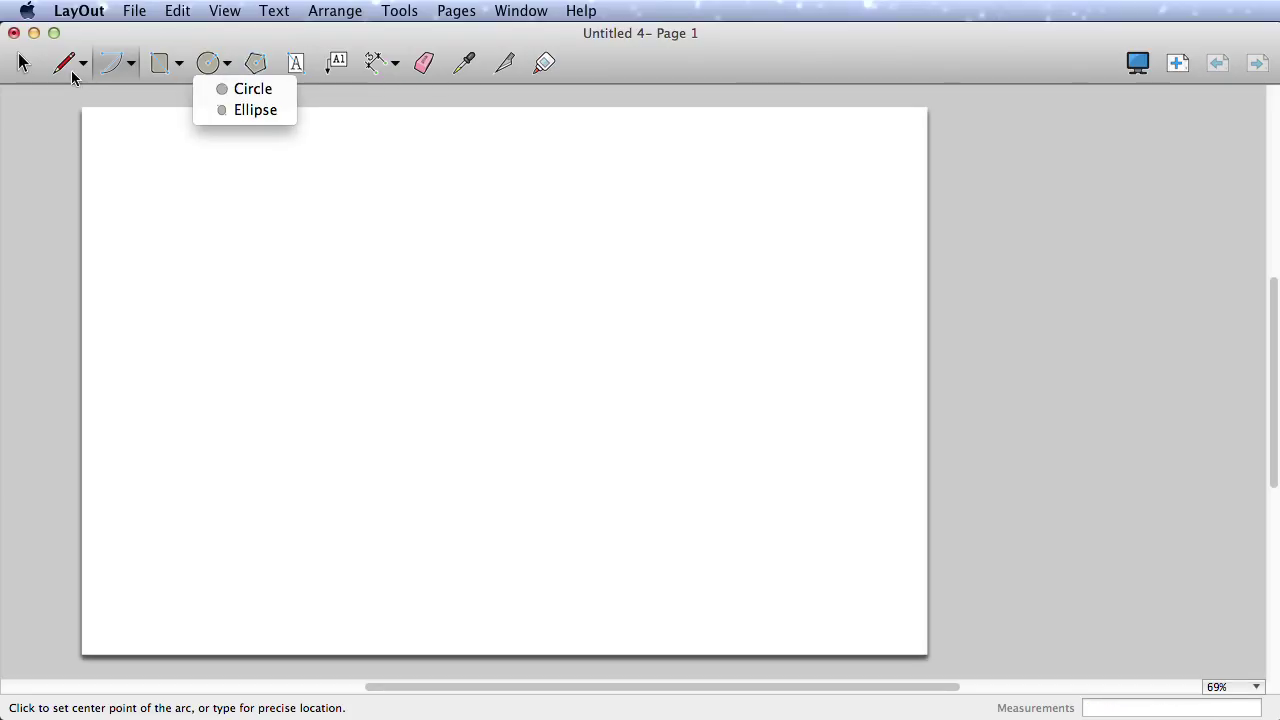
{"action": "left_click", "coordinate": [262, 89]}
{"action": "left_click", "coordinate": [64, 63]}
Draw a path with a straight top segment, an S-shaped curve and a bottom segment, then select it.
{"action": "left_click", "coordinate": [212, 238]}
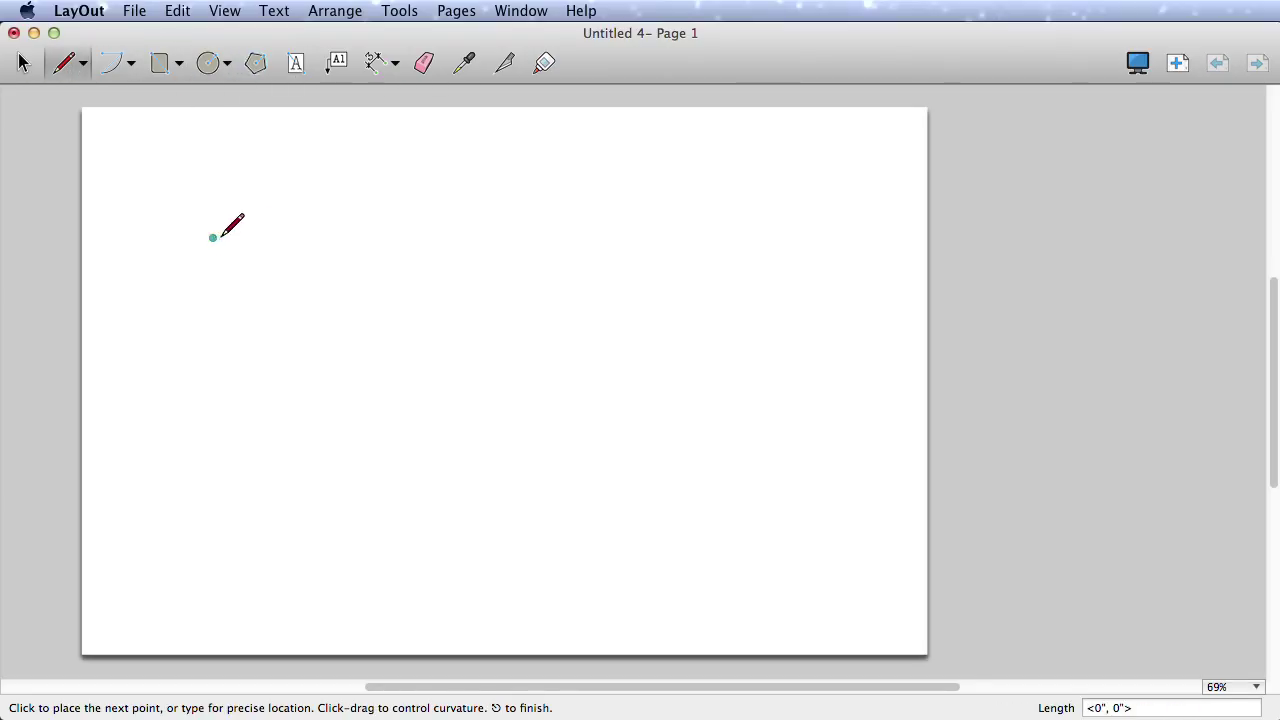
{"action": "left_click", "coordinate": [328, 238]}
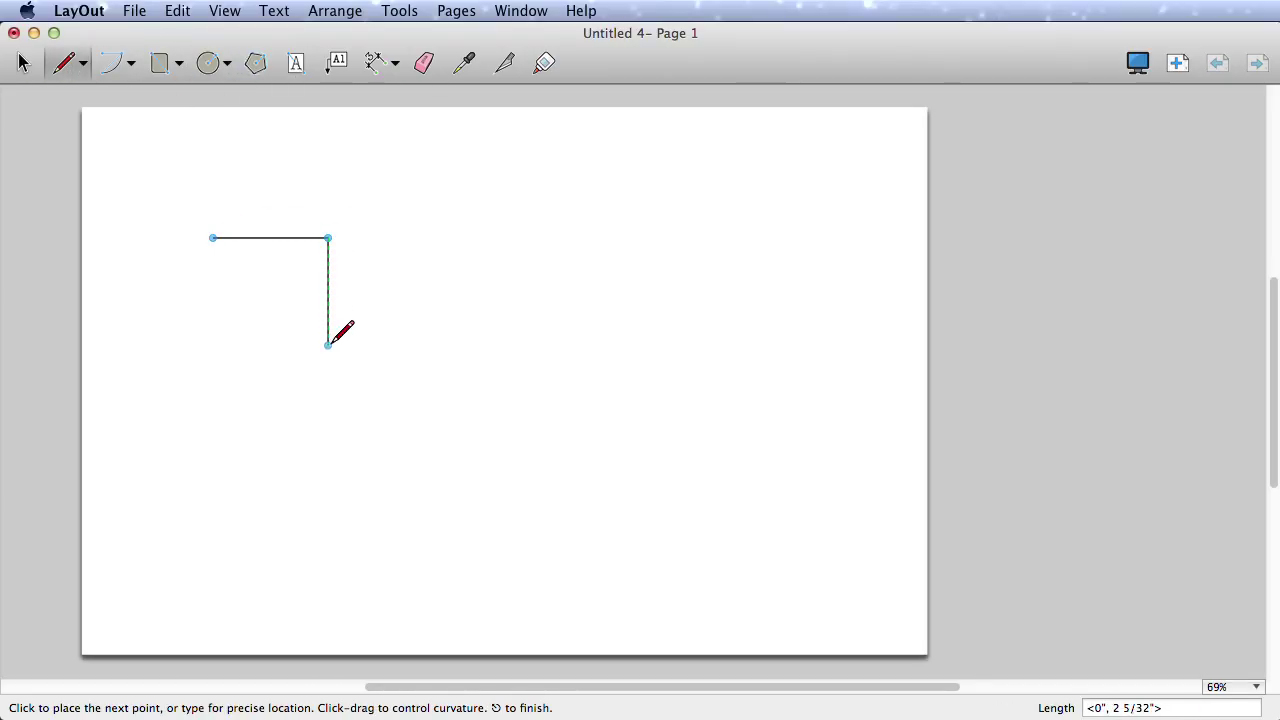
{"action": "left_click_drag", "start_coordinate": [328, 338], "coordinate": [391, 371]}
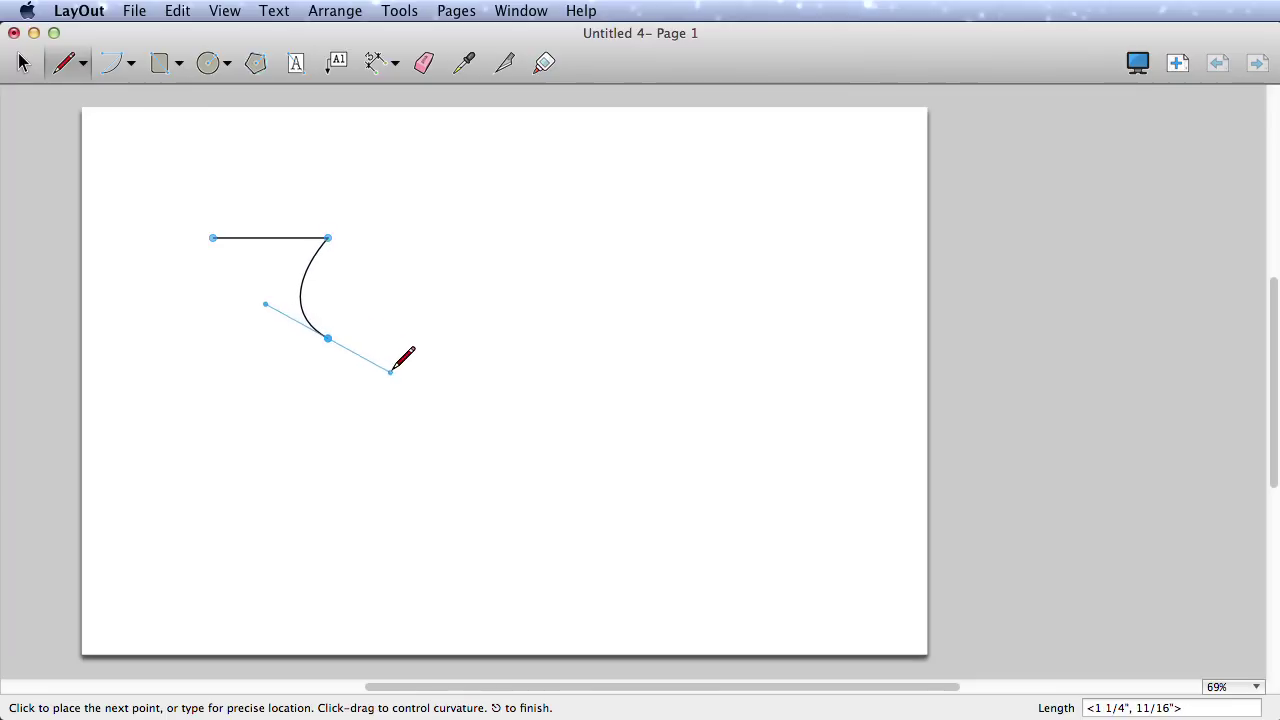
{"action": "left_click", "coordinate": [325, 447]}
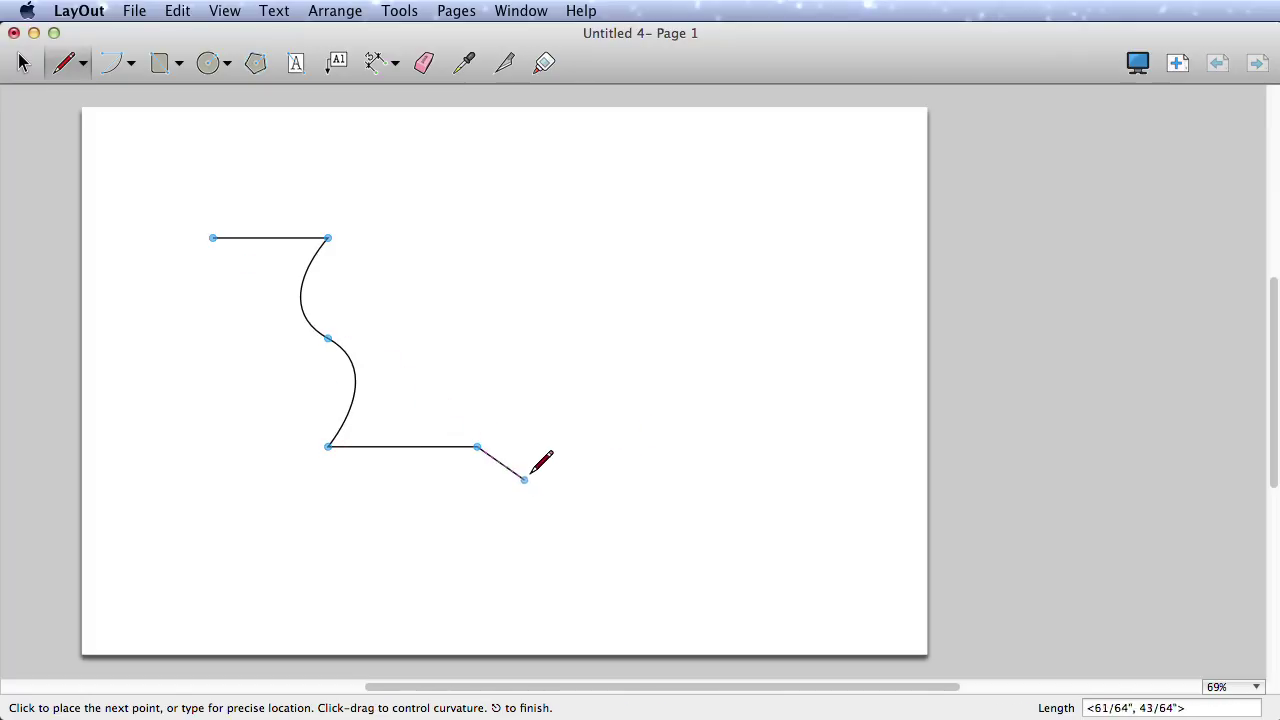
{"action": "key", "text": "space"}
{"action": "left_click", "coordinate": [305, 283]}
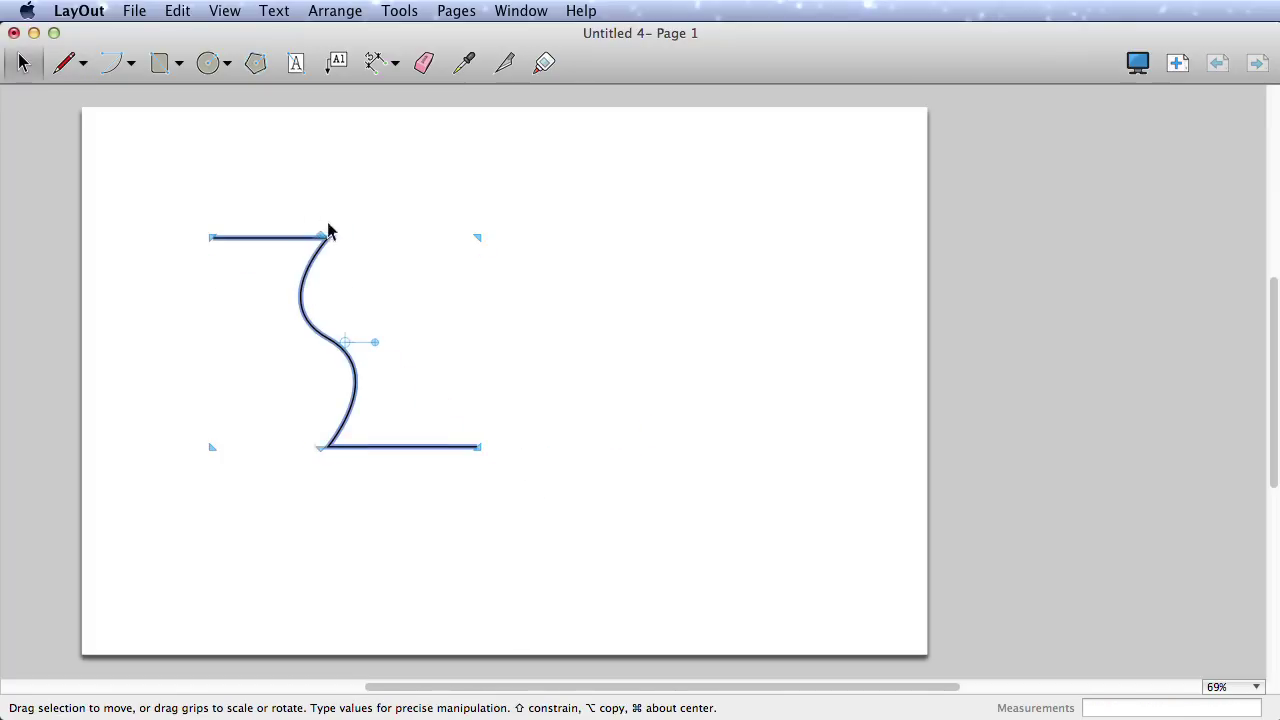
Edit the path's points so the upper bend drops near-vertically to a sharp corner above the bulge.
{"action": "double_click", "coordinate": [289, 240]}
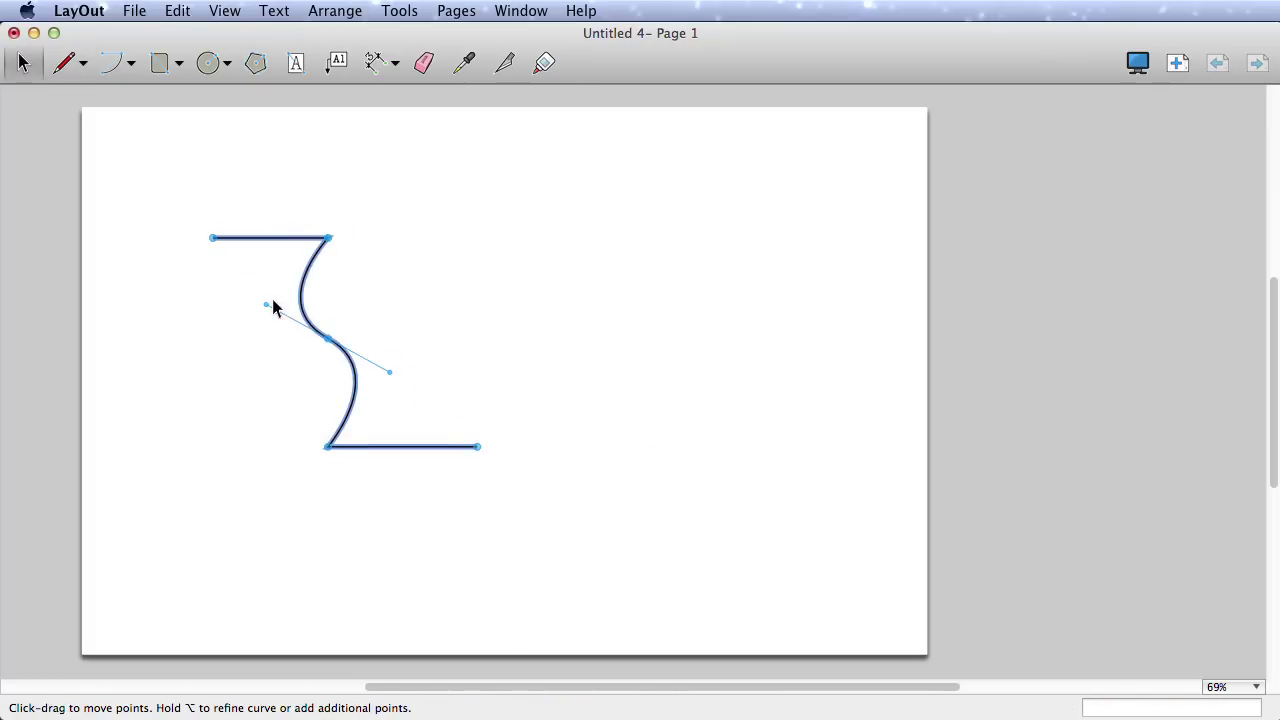
{"action": "left_click_drag", "start_coordinate": [263, 305], "coordinate": [260, 314]}
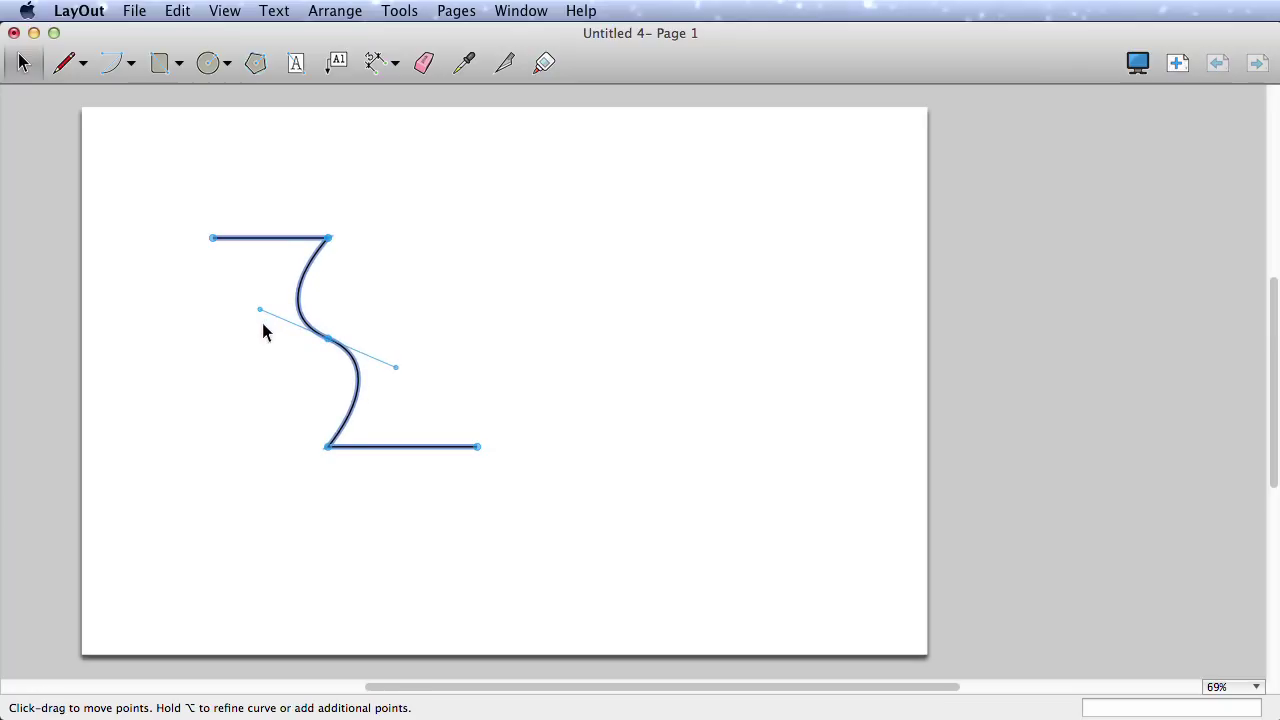
{"action": "key", "text": "alt"}
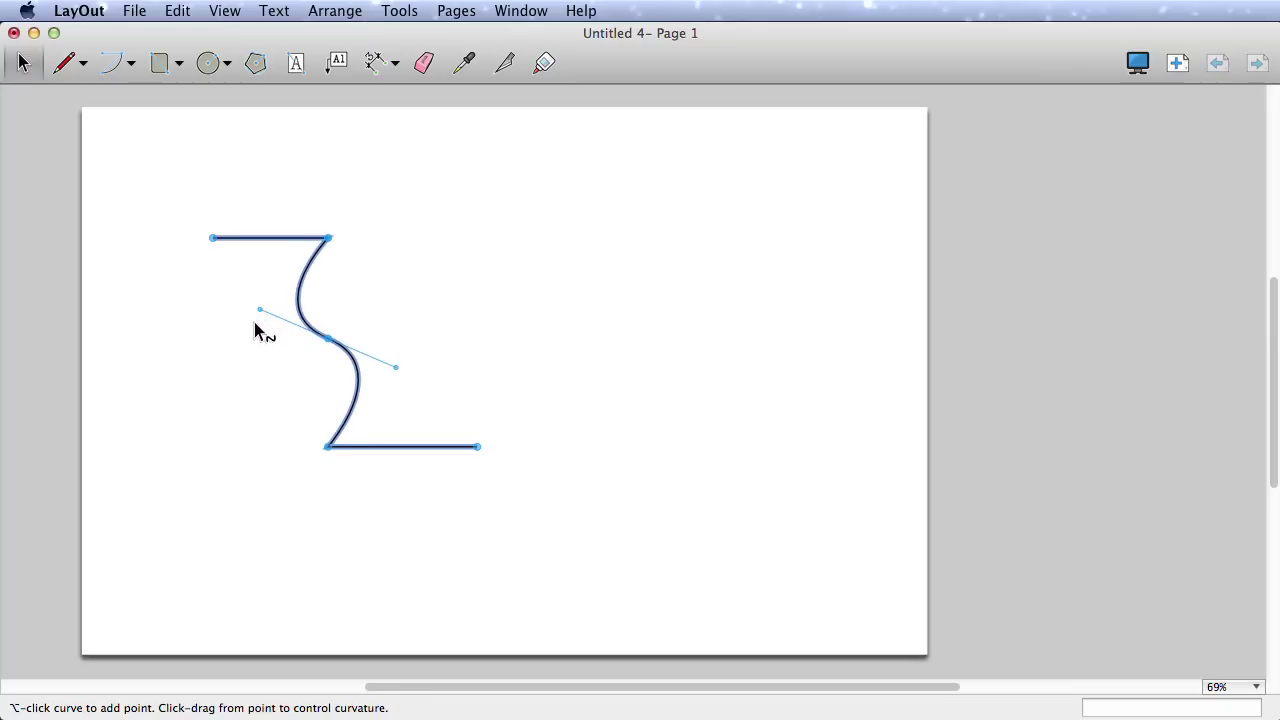
{"action": "mouse_move", "coordinate": [258, 313]}
{"action": "left_mouse_down", "text": "alt"}
{"action": "mouse_move", "coordinate": [267, 393]}
{"action": "mouse_move", "coordinate": [258, 337]}
{"action": "left_mouse_up", "text": "alt"}
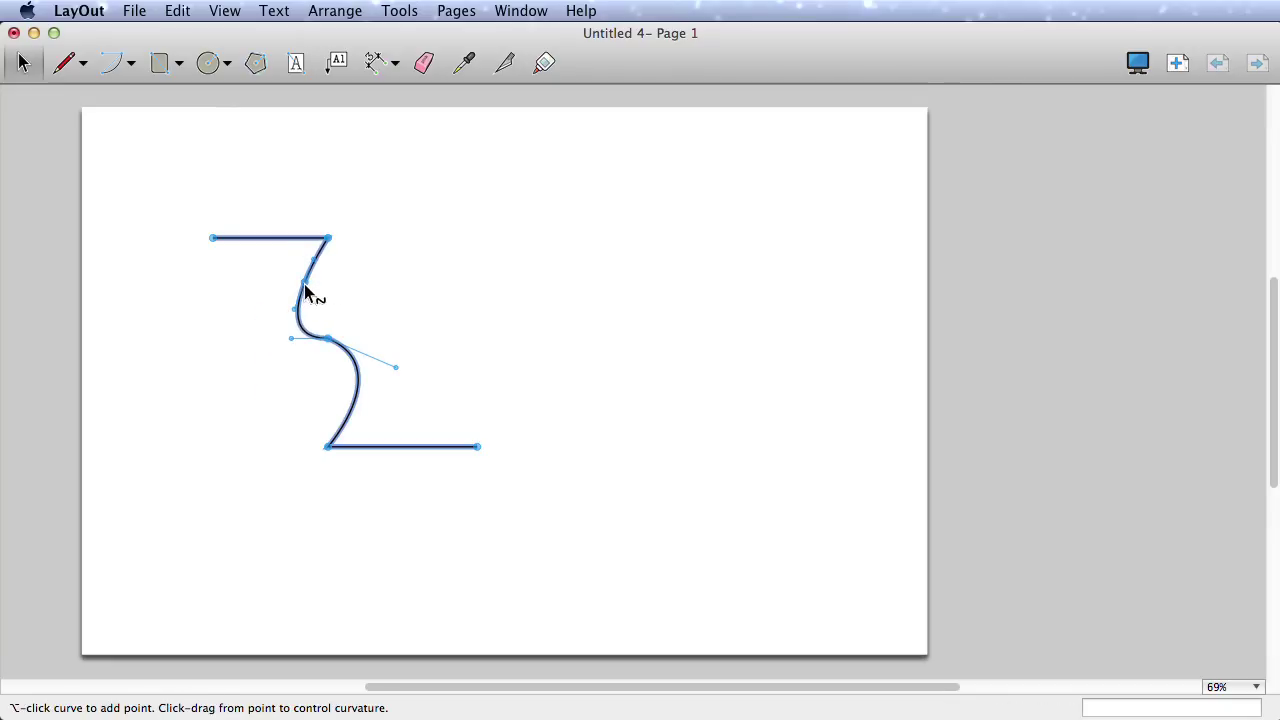
{"action": "left_click_drag", "start_coordinate": [305, 287], "coordinate": [345, 283]}
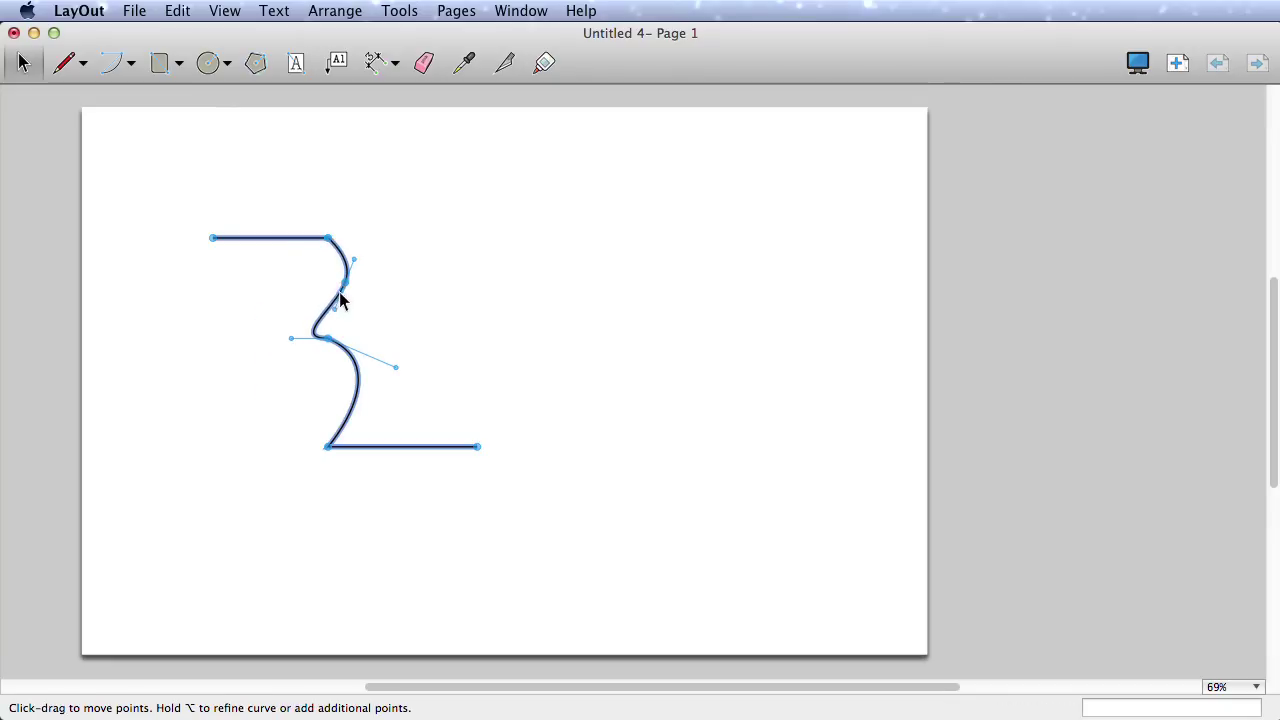
{"action": "left_click_drag", "start_coordinate": [397, 368], "coordinate": [396, 338]}
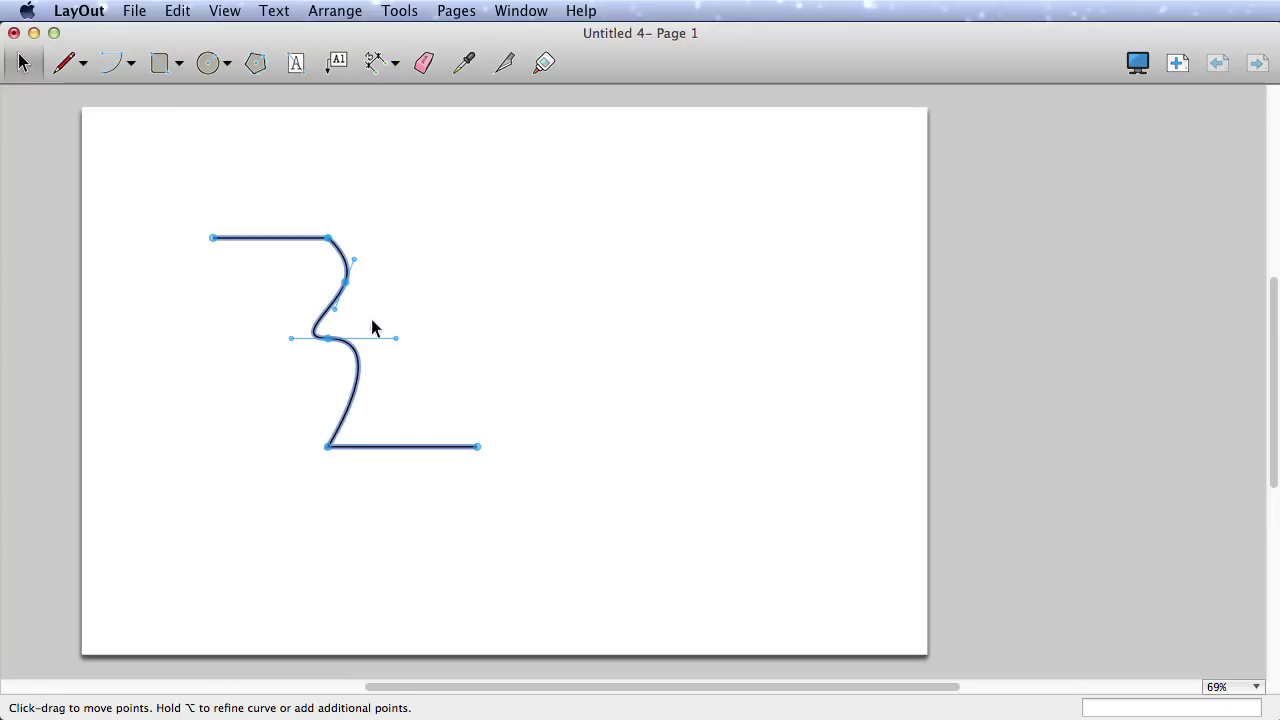
{"action": "left_click_drag", "start_coordinate": [345, 283], "coordinate": [328, 339]}
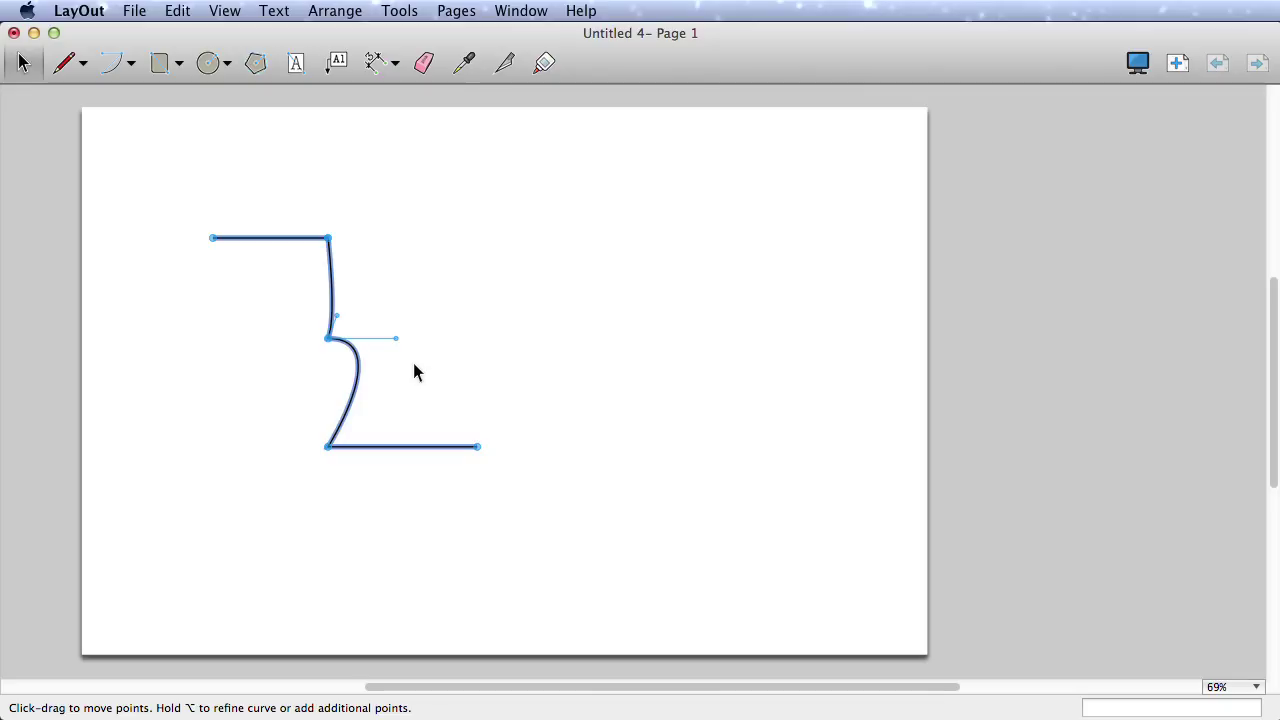
{"action": "left_click", "coordinate": [417, 371]}
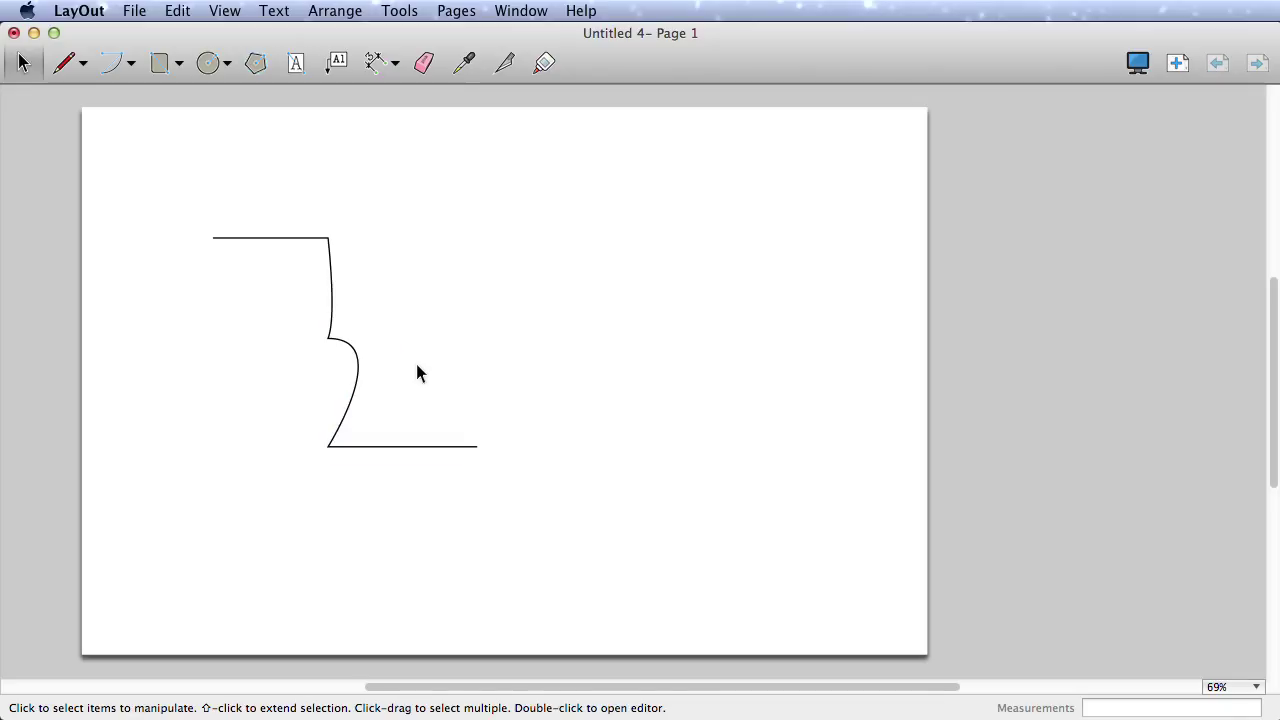
Draw a tall rounded rectangle with a reduced corner radius right of the curved path.
{"action": "left_click", "coordinate": [176, 66]}
{"action": "left_click", "coordinate": [214, 109]}
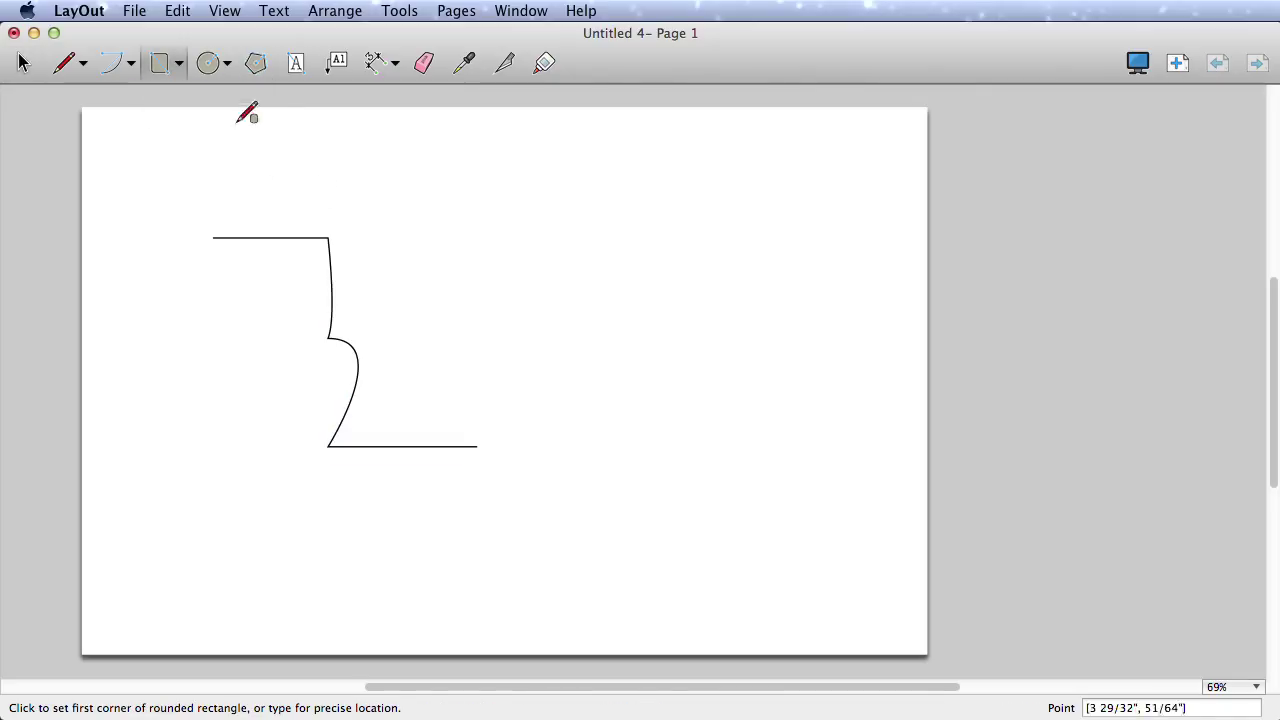
{"action": "left_click", "coordinate": [533, 249]}
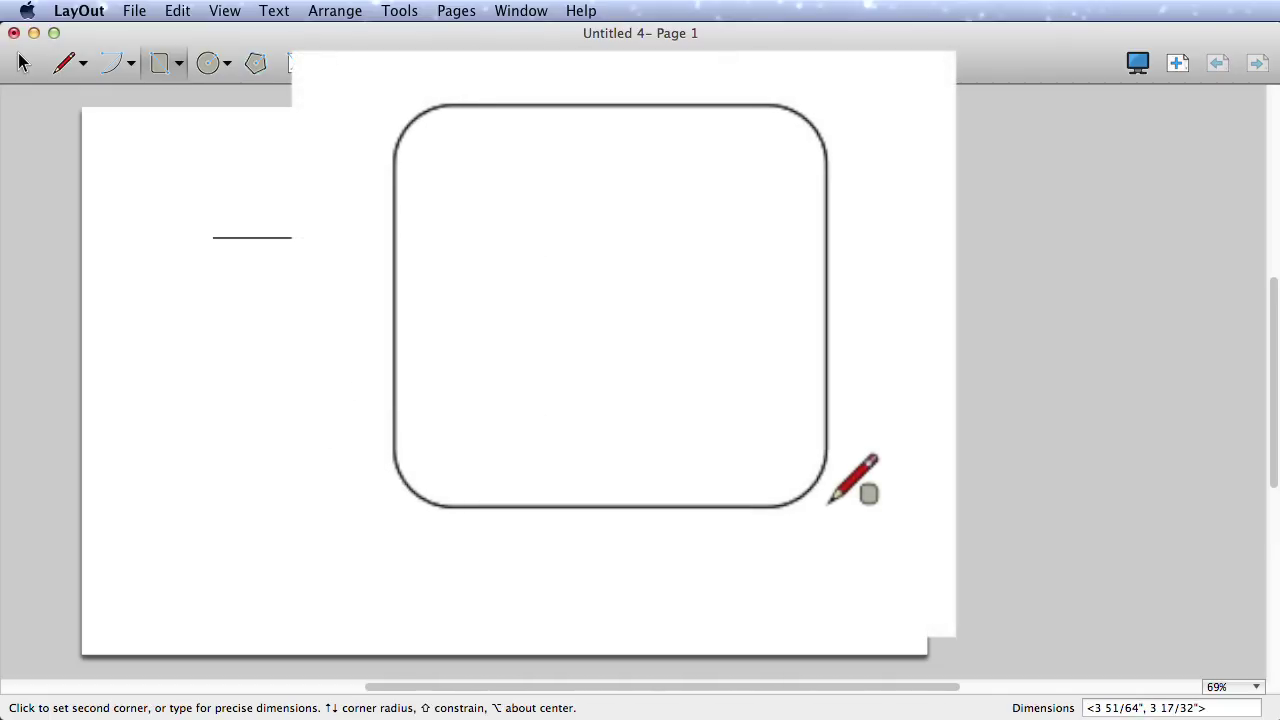
{"action": "key", "text": "Down"}
{"action": "key", "text": "Down"}
{"action": "key", "text": "Down"}
{"action": "key", "text": "Down"}
{"action": "key", "text": "Down"}
{"action": "key", "text": "Down"}
{"action": "key", "text": "Down"}
{"action": "key", "text": "Down"}
{"action": "key", "text": "Down"}
{"action": "key", "text": "Down"}
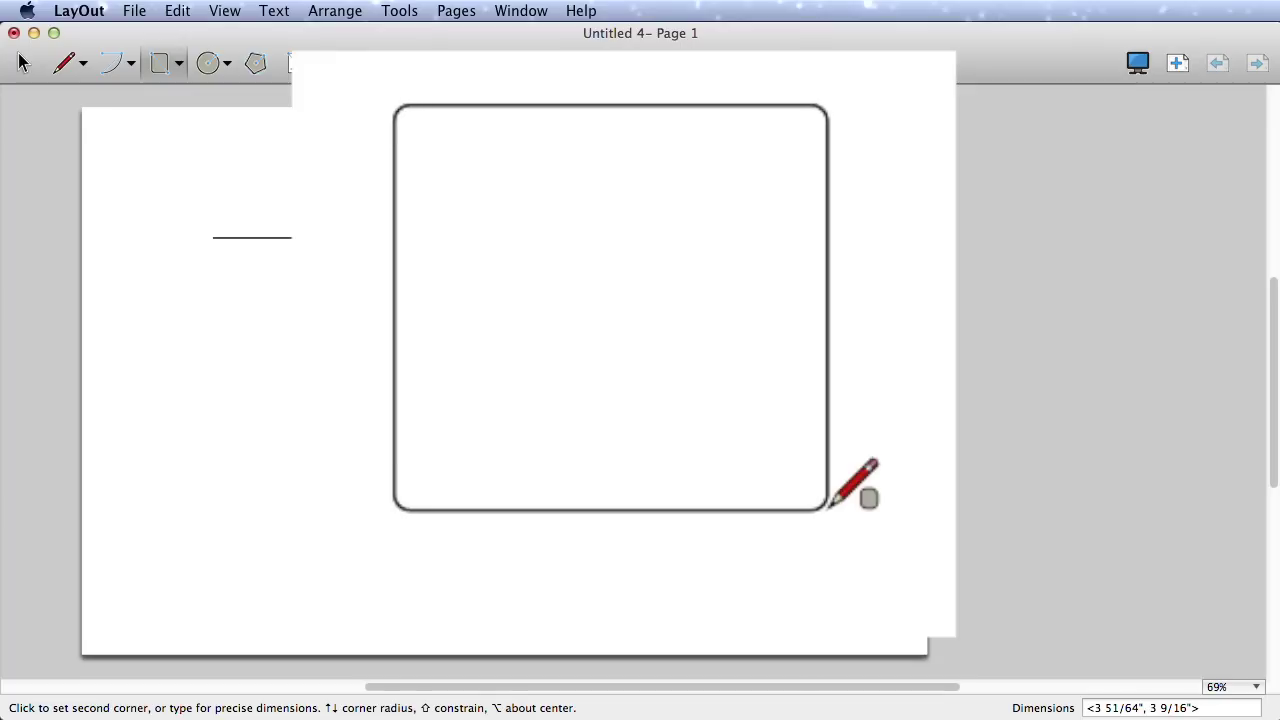
{"action": "left_click", "coordinate": [710, 456]}
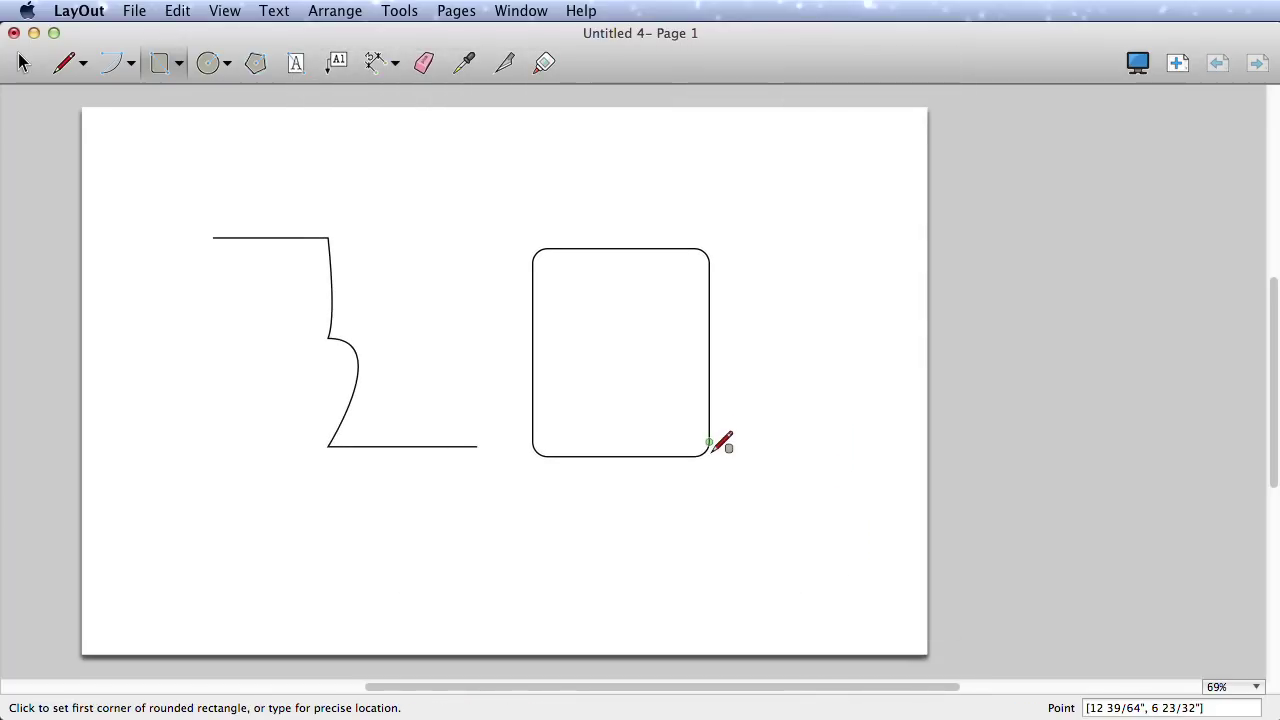
Draw a polygon left of the path, trying 3 and 8 sides before settling on 5.
{"action": "left_click", "coordinate": [256, 63]}
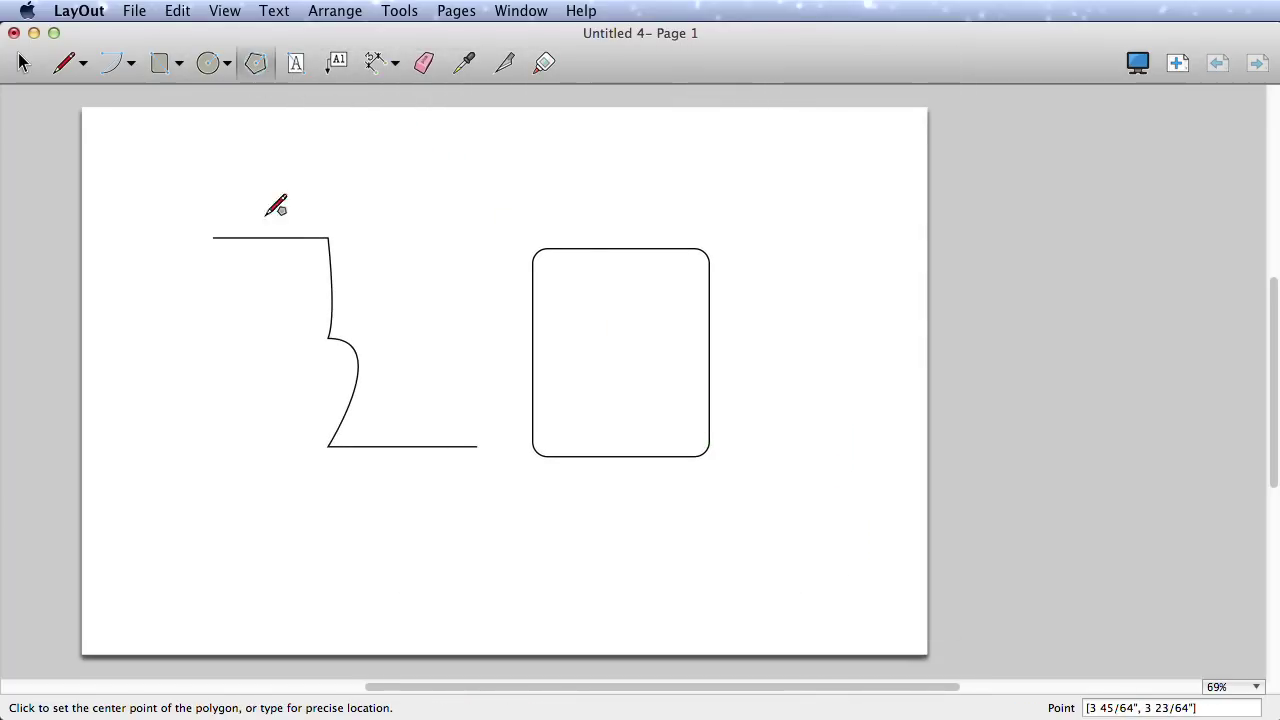
{"action": "left_click", "coordinate": [220, 406]}
{"action": "type", "text": "3s"}
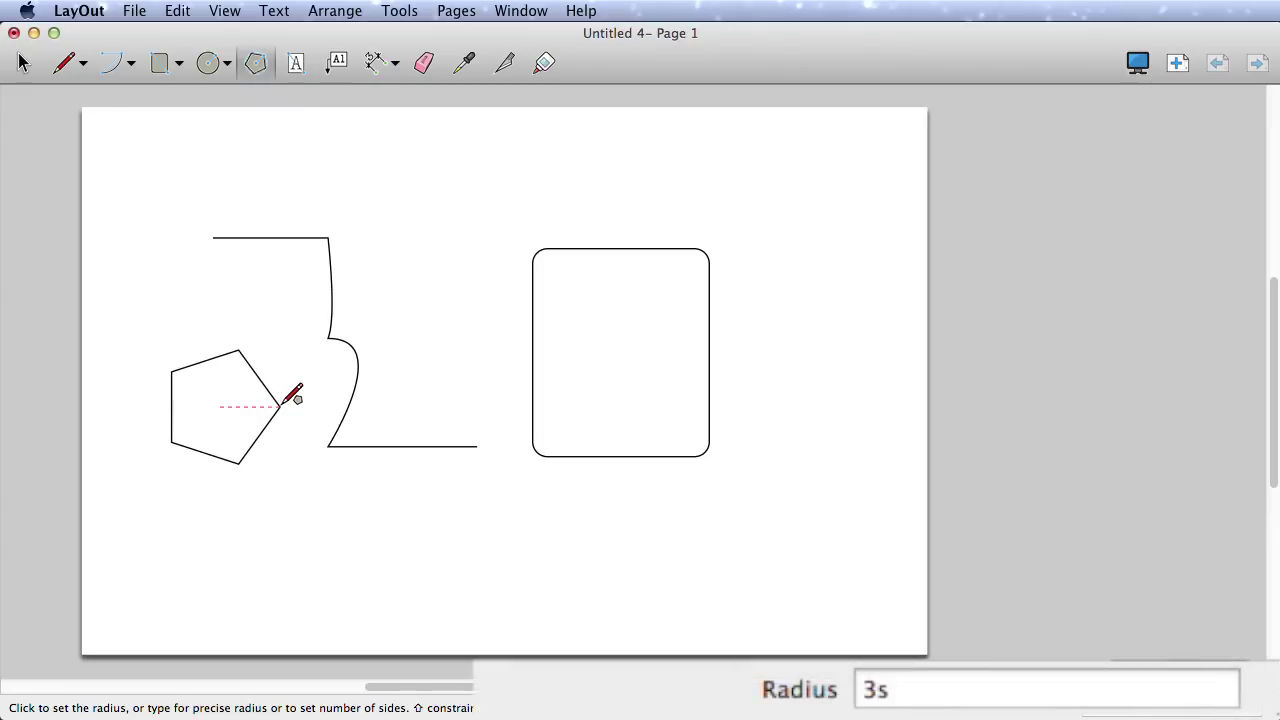
{"action": "key", "text": "Return"}
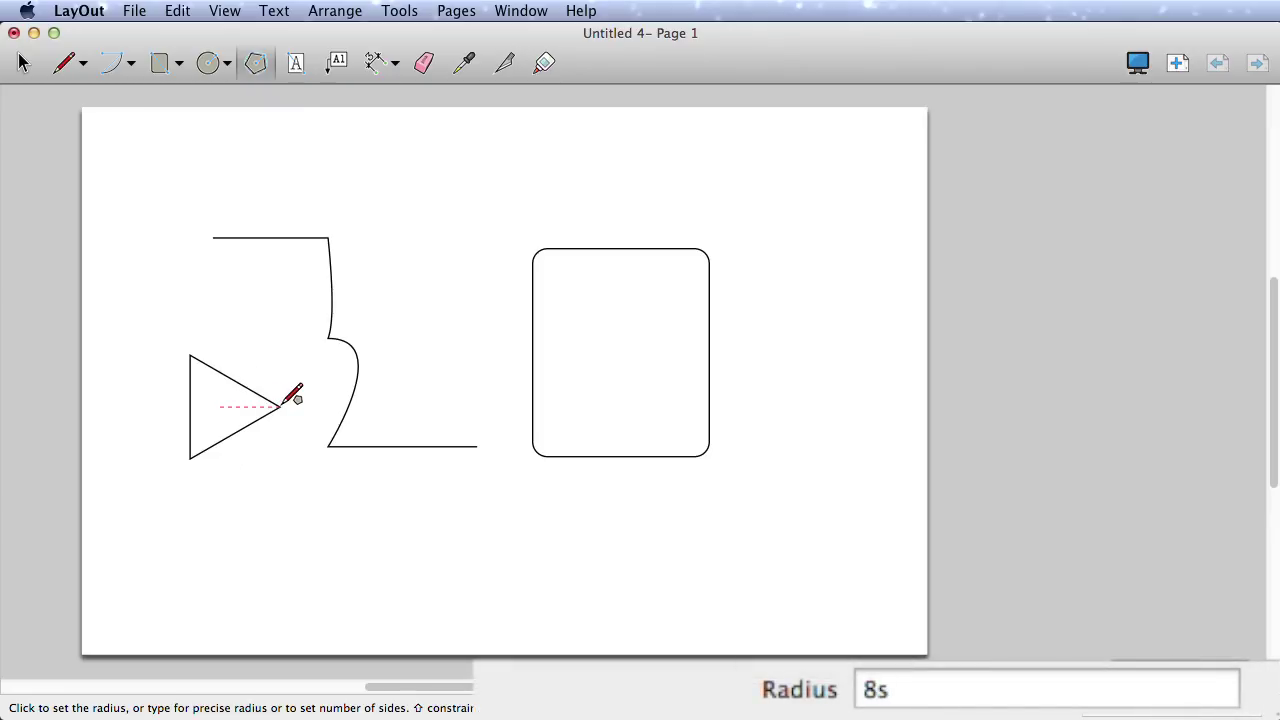
{"action": "key", "text": "Return"}
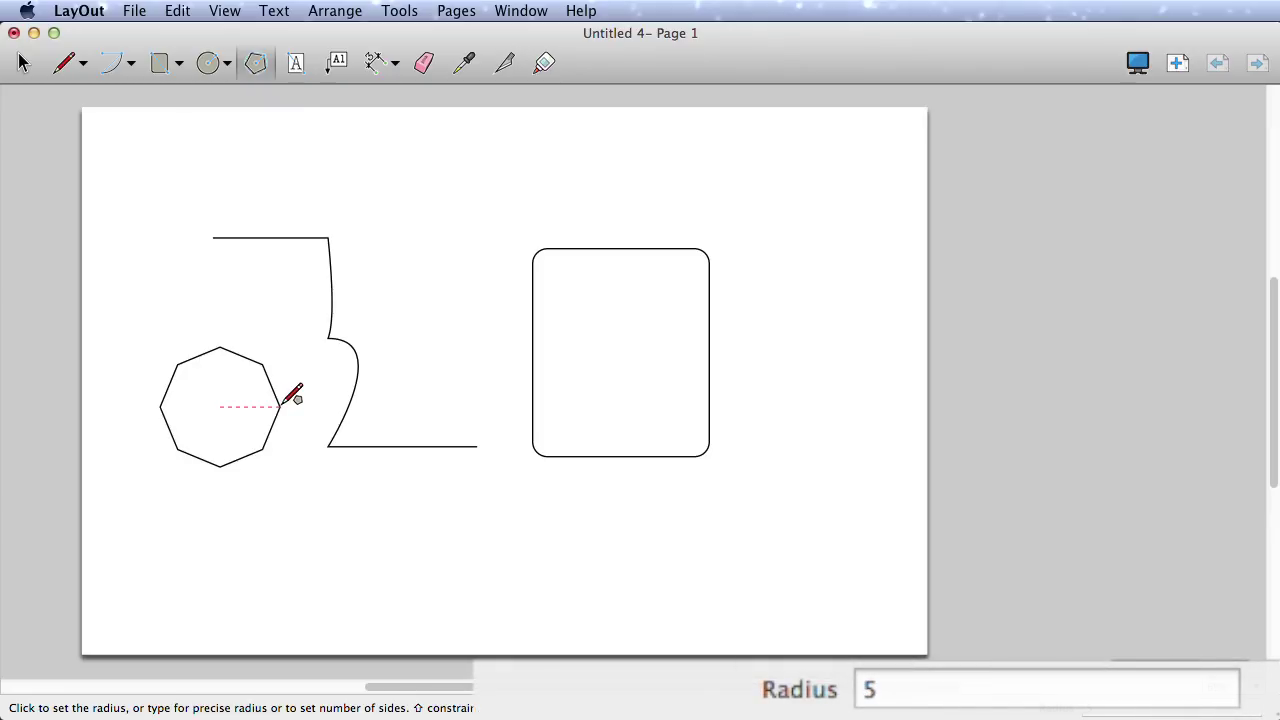
{"action": "type", "text": "s"}
{"action": "key", "text": "Return"}
{"action": "left_click", "coordinate": [172, 398]}
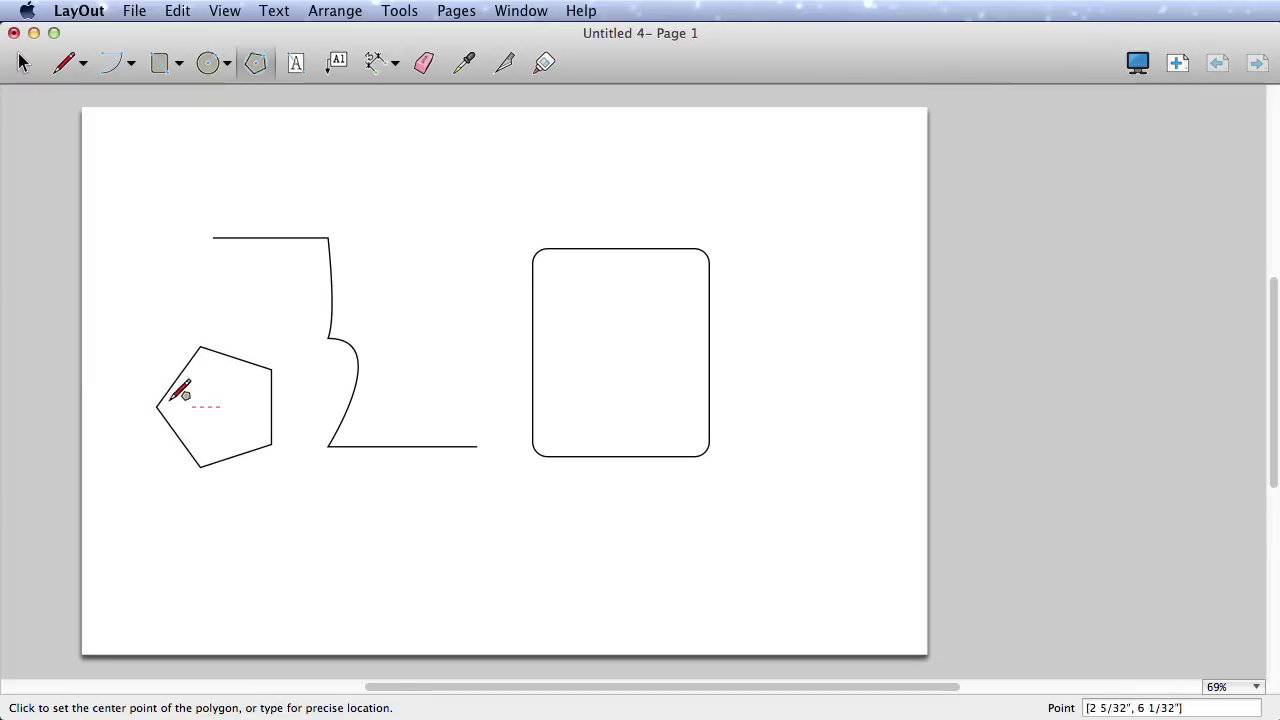
Draw a vertical line crossing the rounded rectangle from above to below.
{"action": "left_click", "coordinate": [64, 62]}
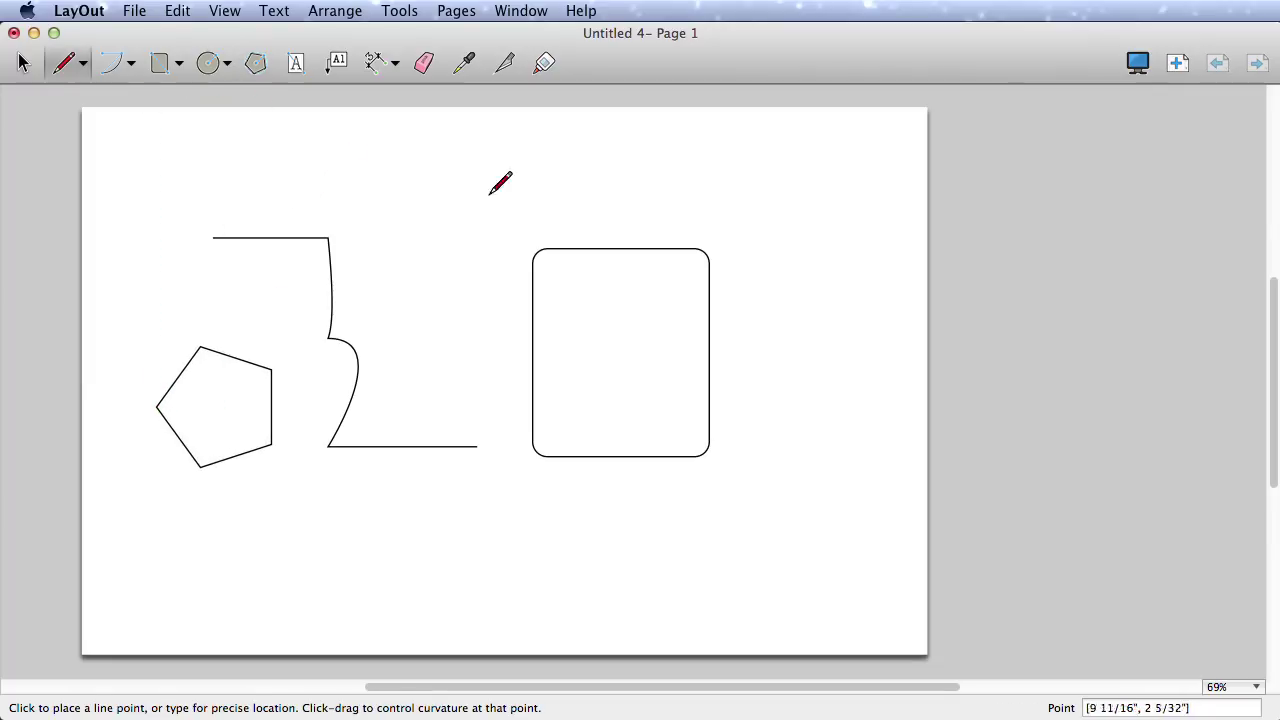
{"action": "left_click", "coordinate": [600, 211]}
{"action": "left_click", "coordinate": [600, 510]}
{"action": "key", "text": "space"}
Split the rectangle where the vertical line crosses it, and try joining segments.
{"action": "left_click", "coordinate": [504, 62]}
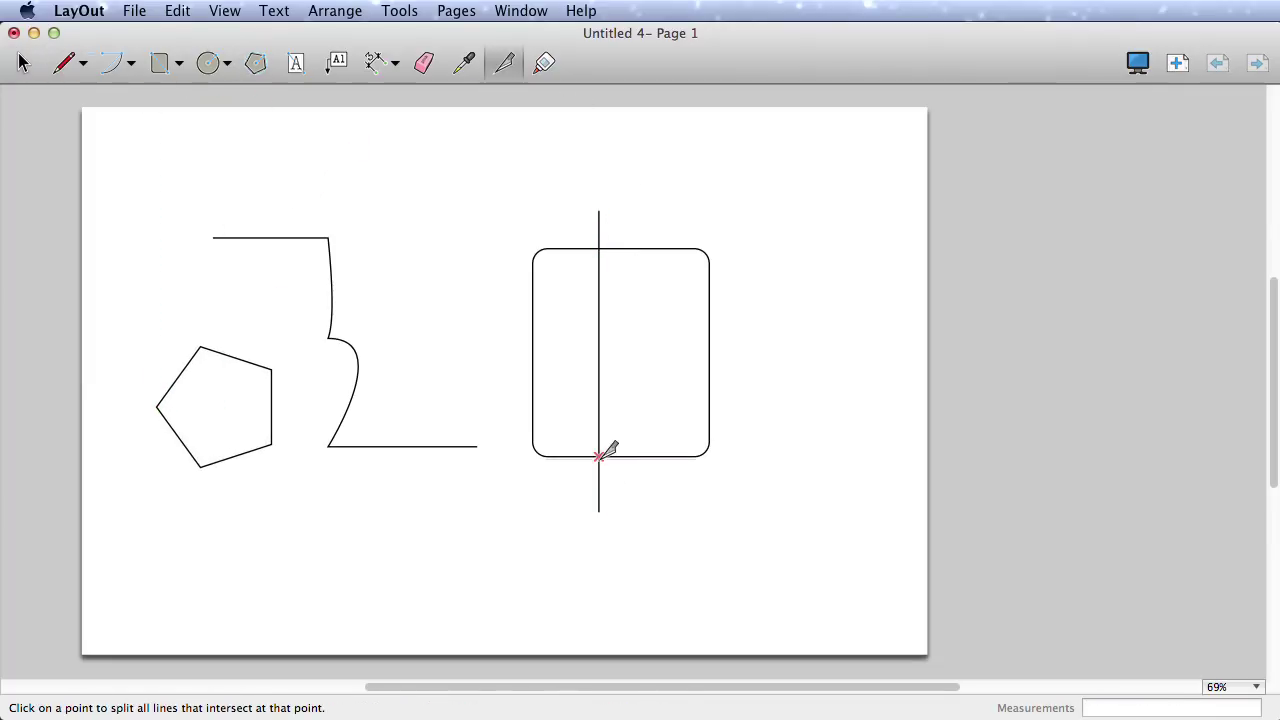
{"action": "left_click", "coordinate": [599, 456]}
{"action": "left_click", "coordinate": [545, 66]}
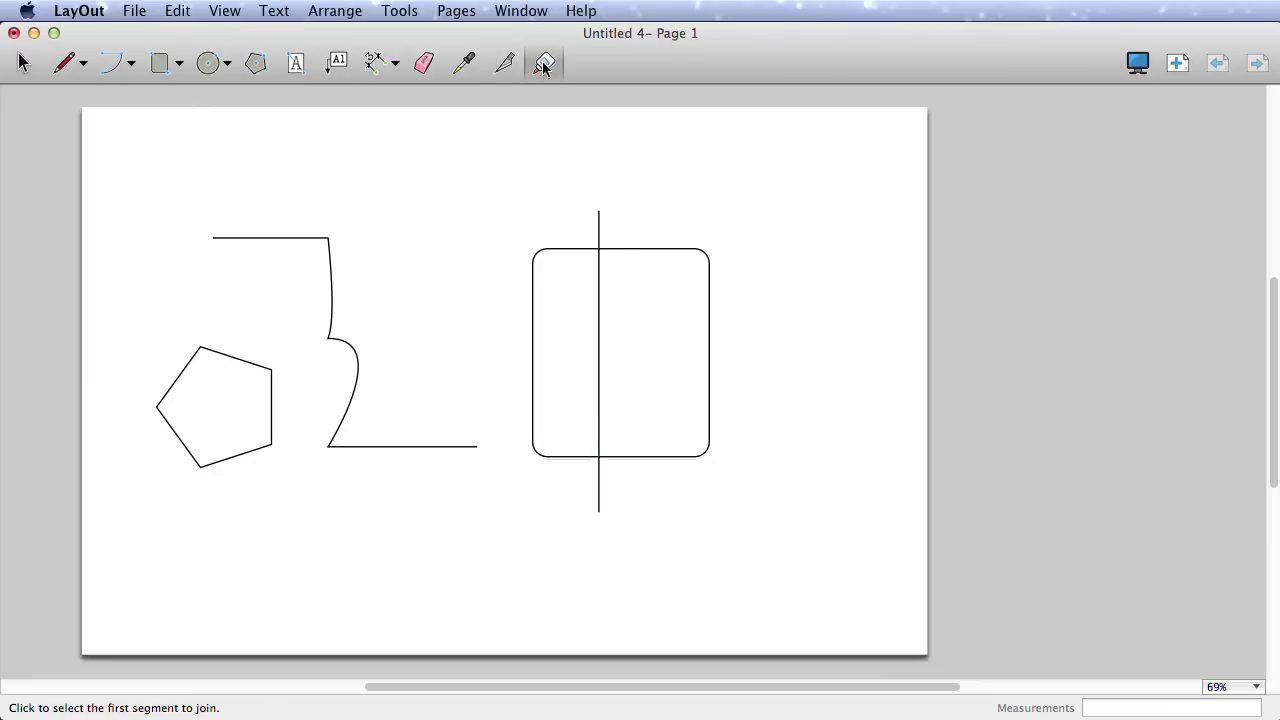
{"action": "left_click", "coordinate": [599, 300]}
{"action": "left_click", "coordinate": [570, 248]}
{"action": "key", "text": "space"}
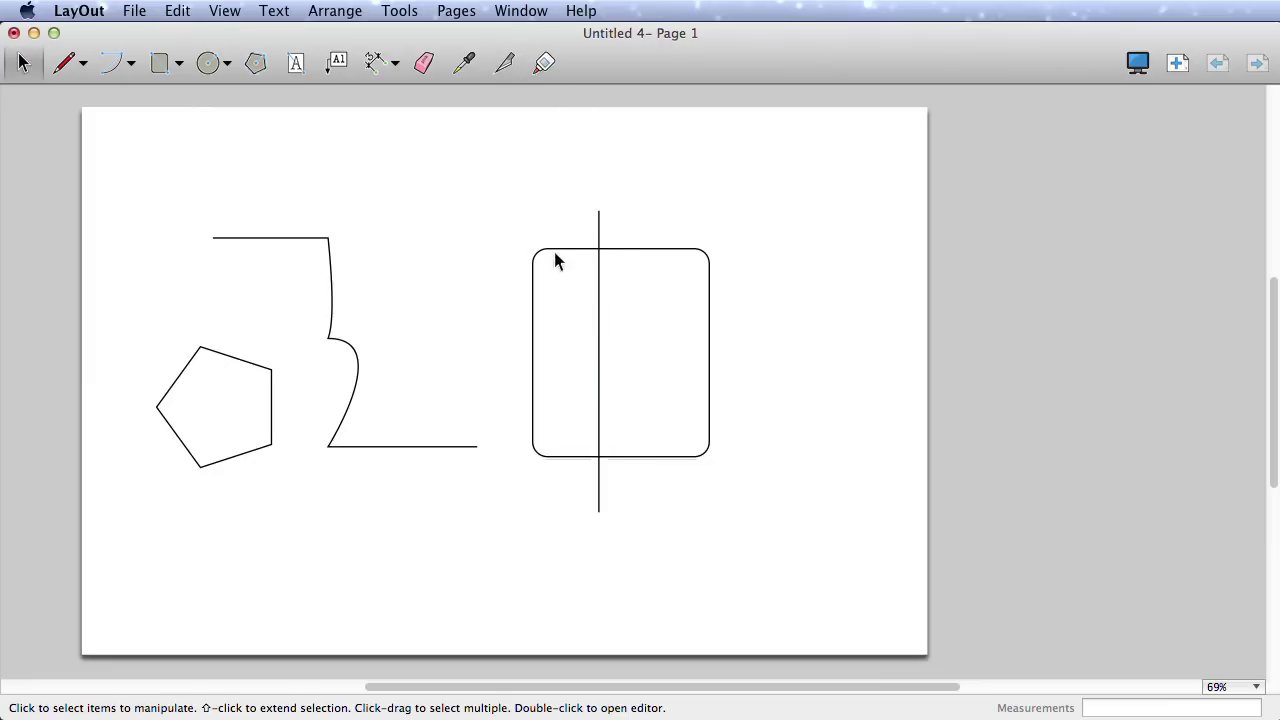
Move the rectangle's left piece leftward, then box-select it with the pentagon and curved path.
{"action": "left_click", "coordinate": [557, 260]}
{"action": "mouse_move", "coordinate": [537, 266]}
{"action": "left_mouse_down"}
{"action": "mouse_move", "coordinate": [495, 268]}
{"action": "mouse_move", "coordinate": [520, 252]}
{"action": "left_mouse_up"}
{"action": "left_click", "coordinate": [556, 226]}
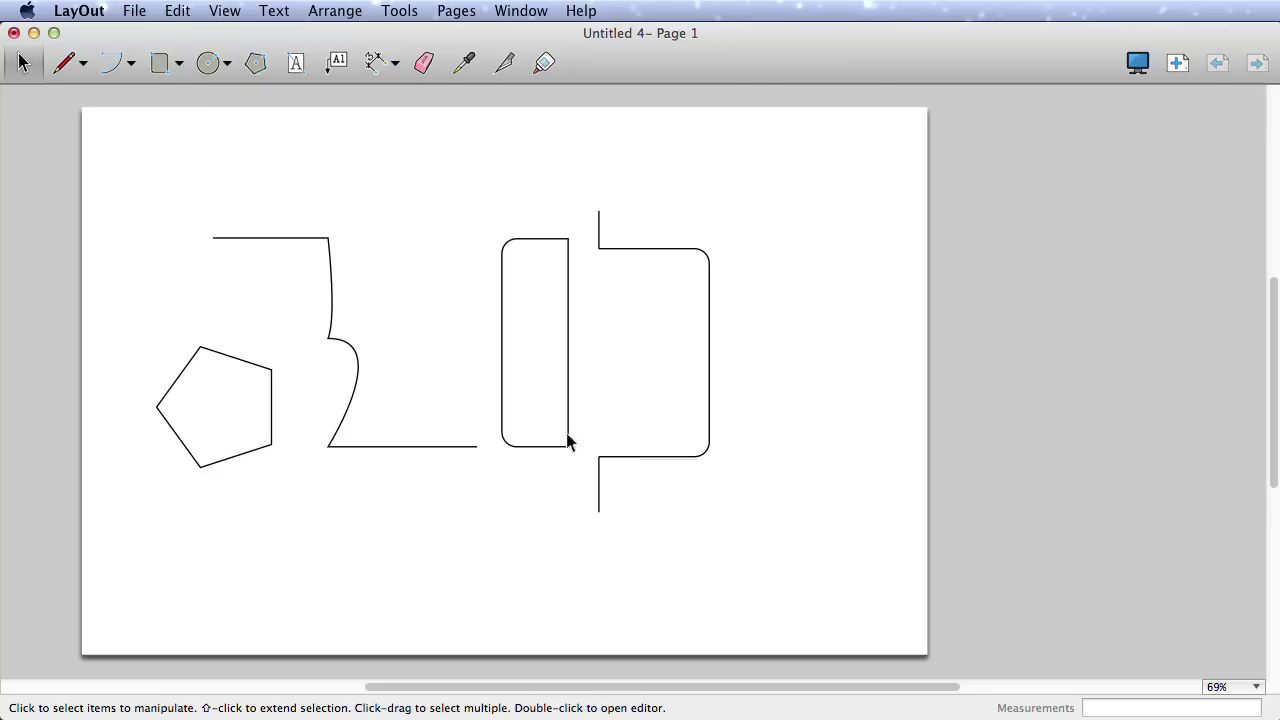
{"action": "left_click_drag", "start_coordinate": [548, 494], "coordinate": [206, 251]}
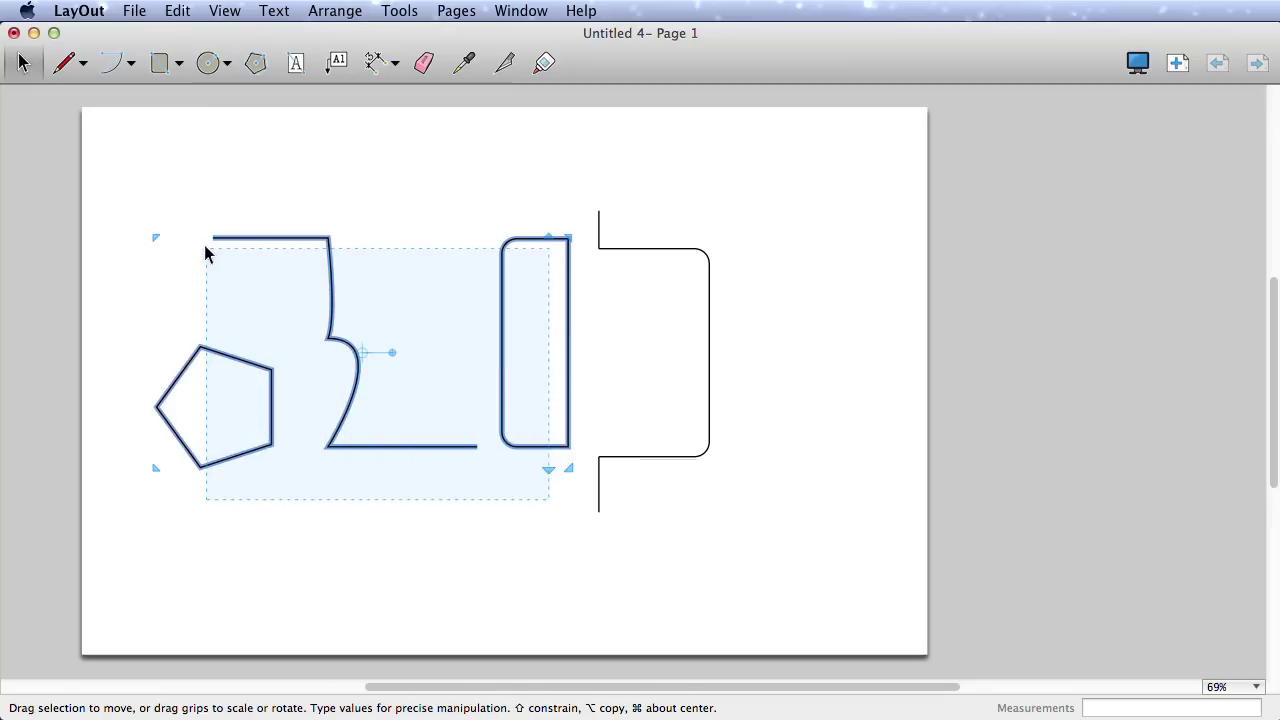
Group the pentagon, curved path and left rectangle piece, then nudge the group down.
{"action": "right_click", "coordinate": [330, 308]}
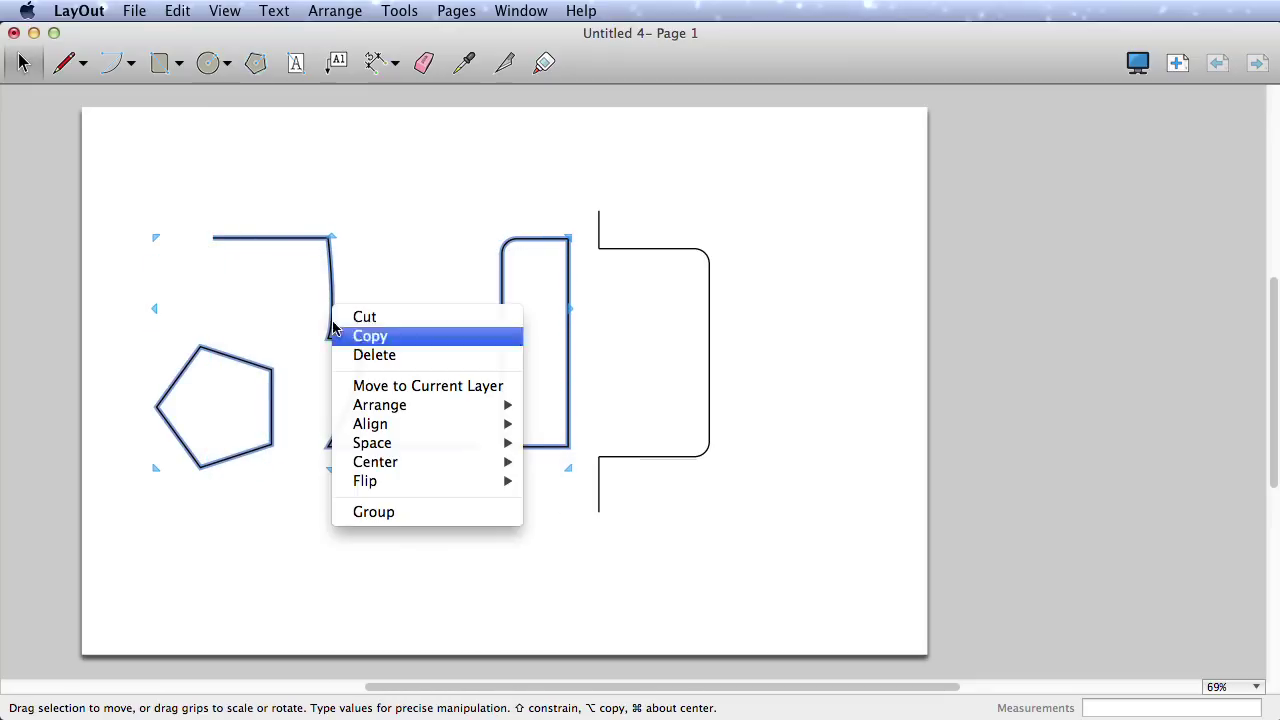
{"action": "left_click", "coordinate": [420, 514]}
{"action": "left_click", "coordinate": [453, 447]}
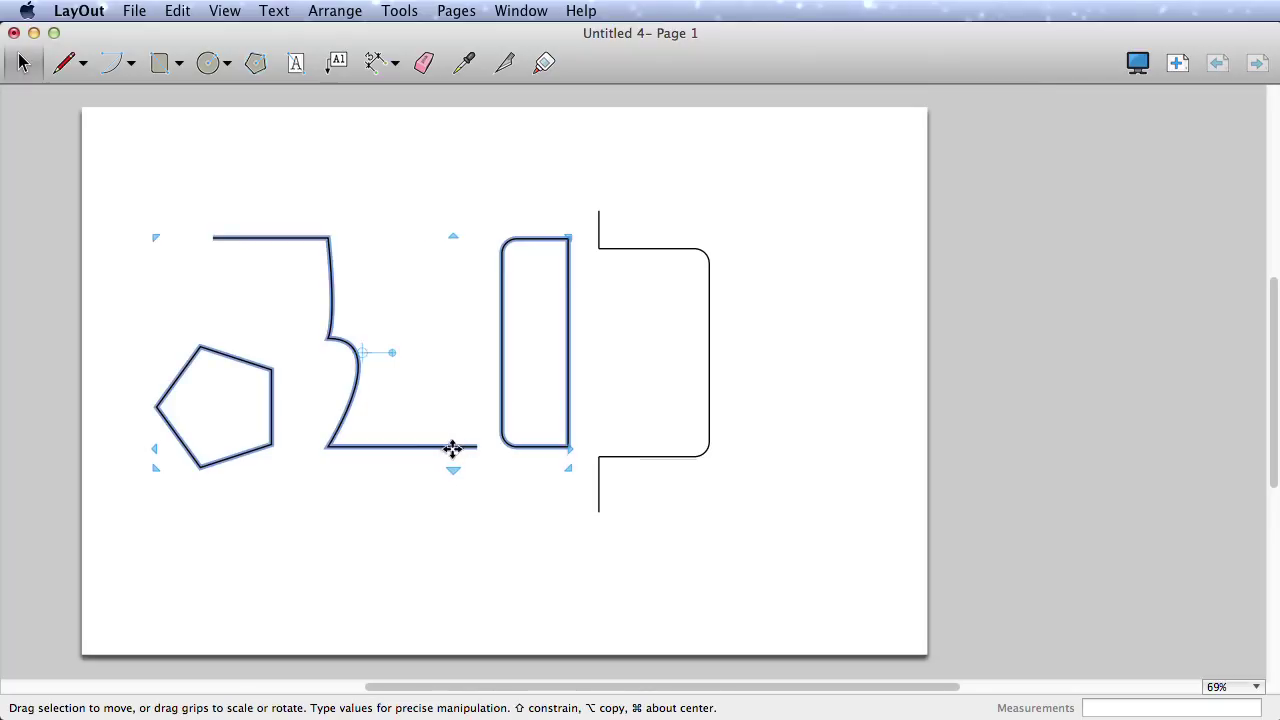
{"action": "left_click_drag", "start_coordinate": [453, 447], "coordinate": [455, 482]}
{"action": "left_click", "coordinate": [458, 512]}
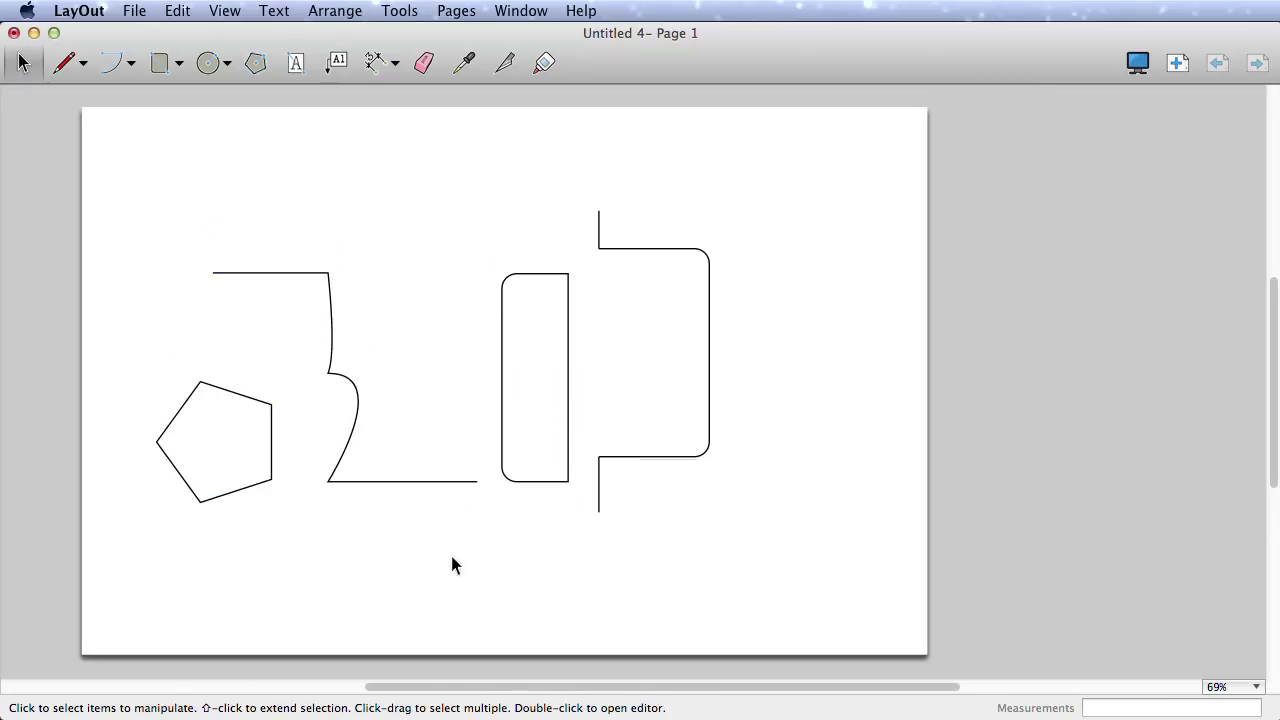
{"action": "right_click", "coordinate": [465, 182]}
{"action": "left_click", "coordinate": [521, 271]}
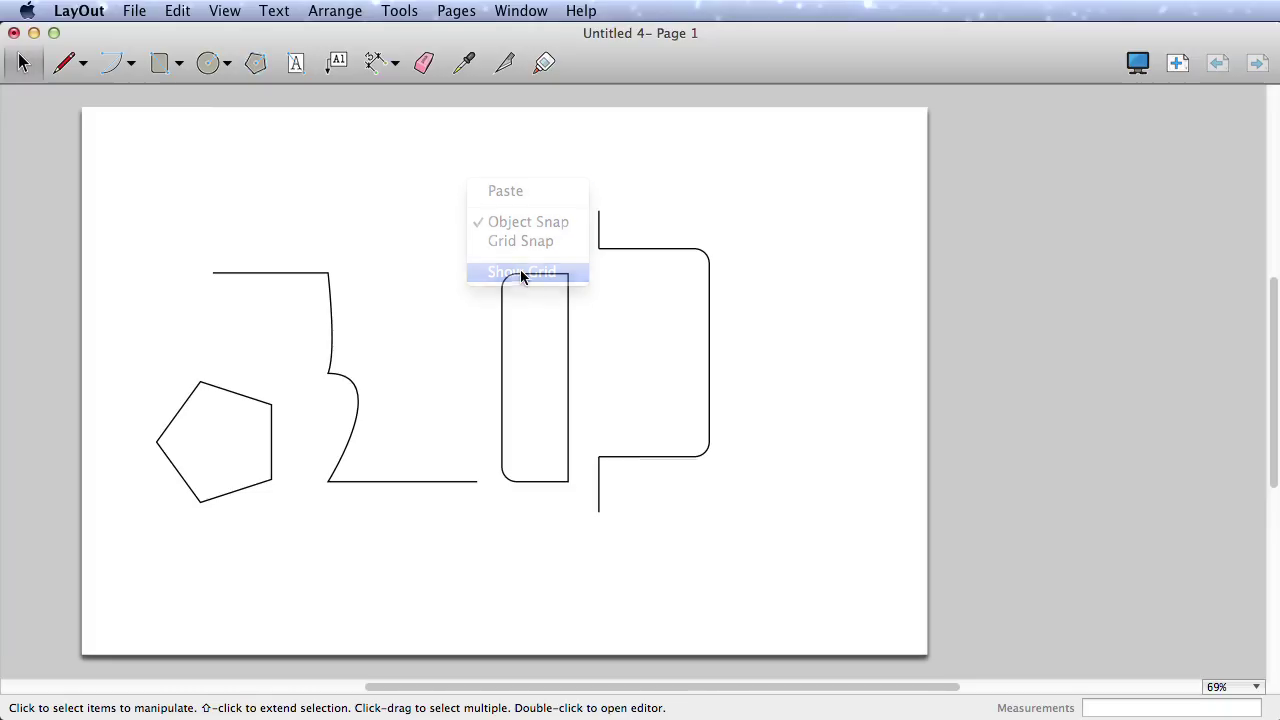
{"action": "right_click", "coordinate": [442, 216]}
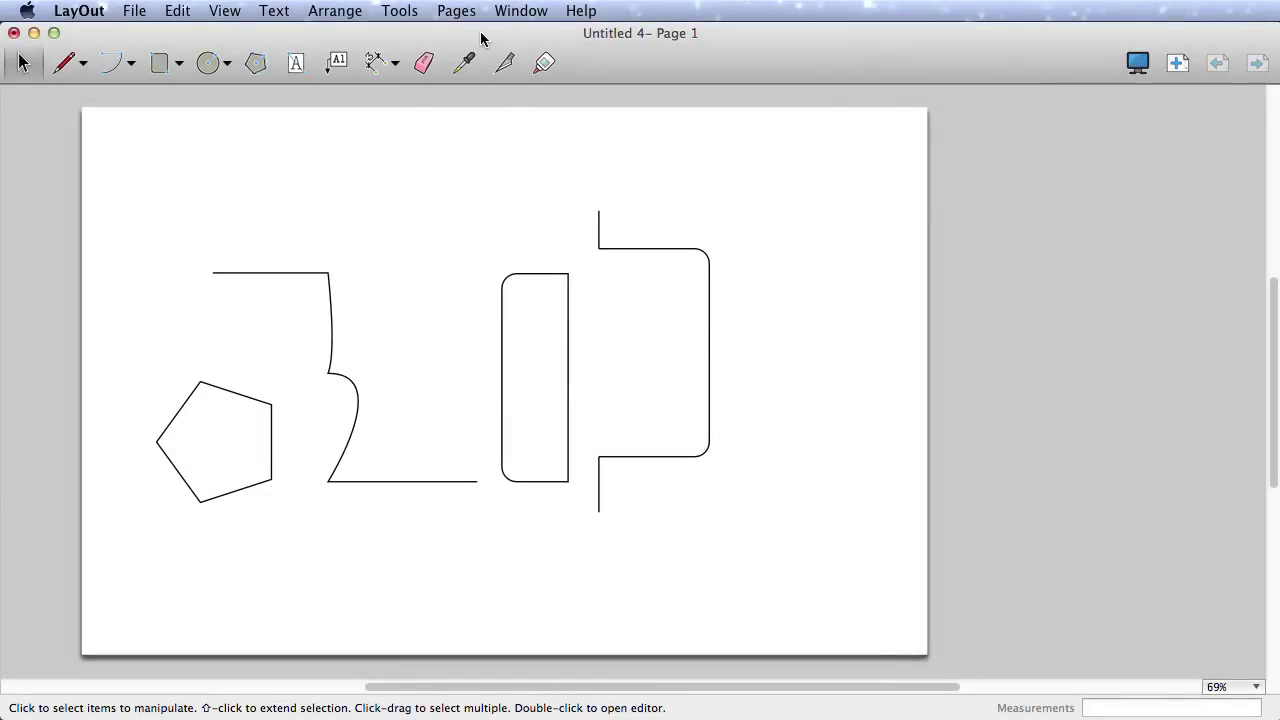
{"action": "left_click", "coordinate": [510, 17]}
Open the Shape Style panel and give the right-hand bracket piece a pink fill.
{"action": "left_click", "coordinate": [545, 104]}
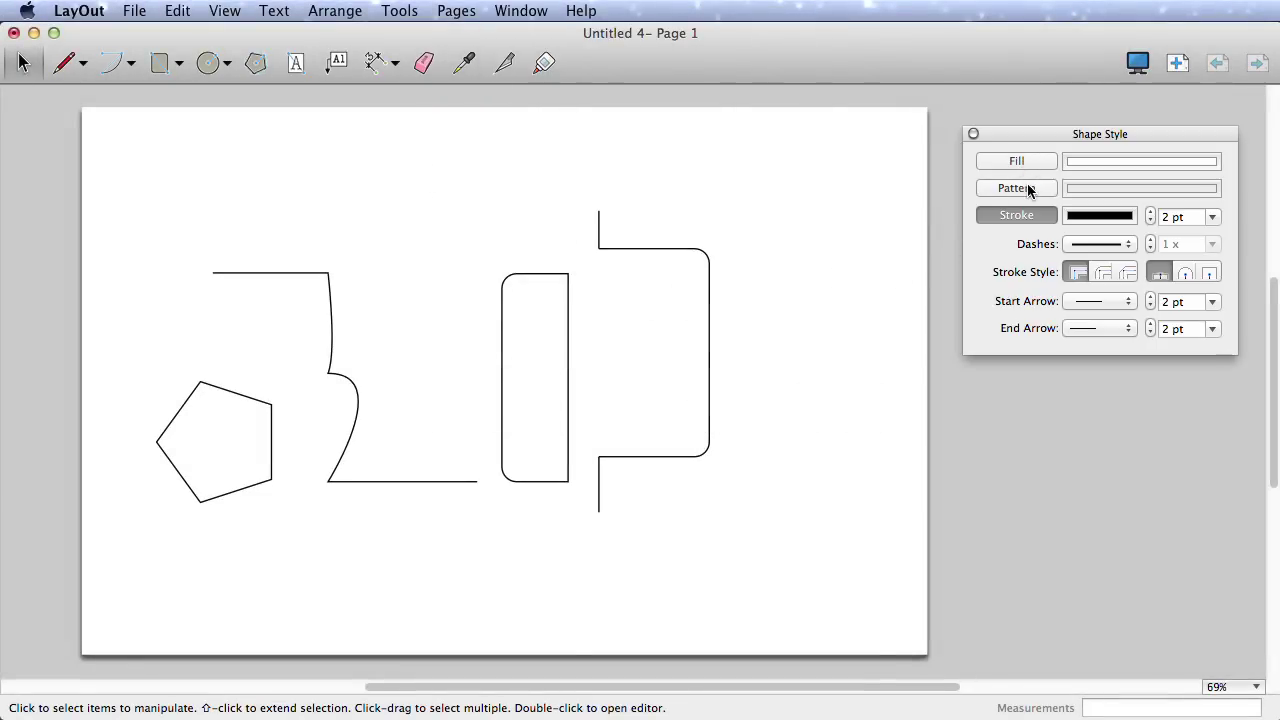
{"action": "left_click_drag", "start_coordinate": [1056, 133], "coordinate": [1044, 172]}
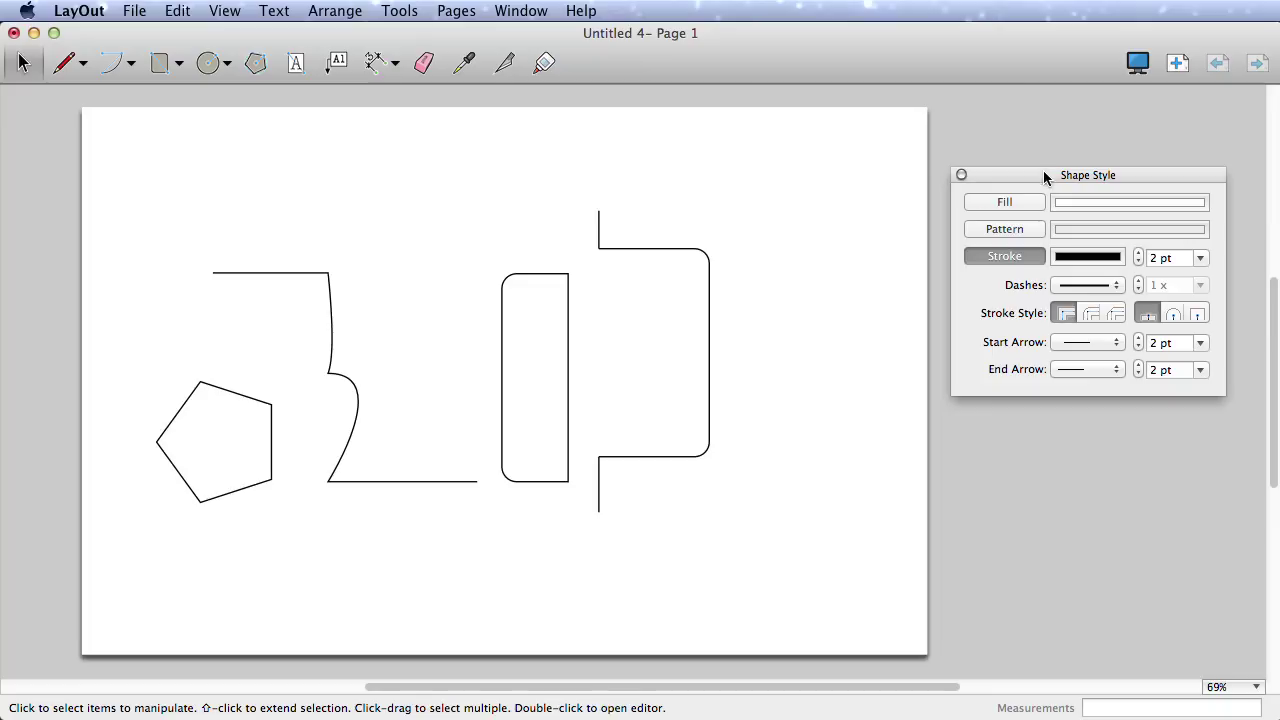
{"action": "left_click", "coordinate": [710, 426]}
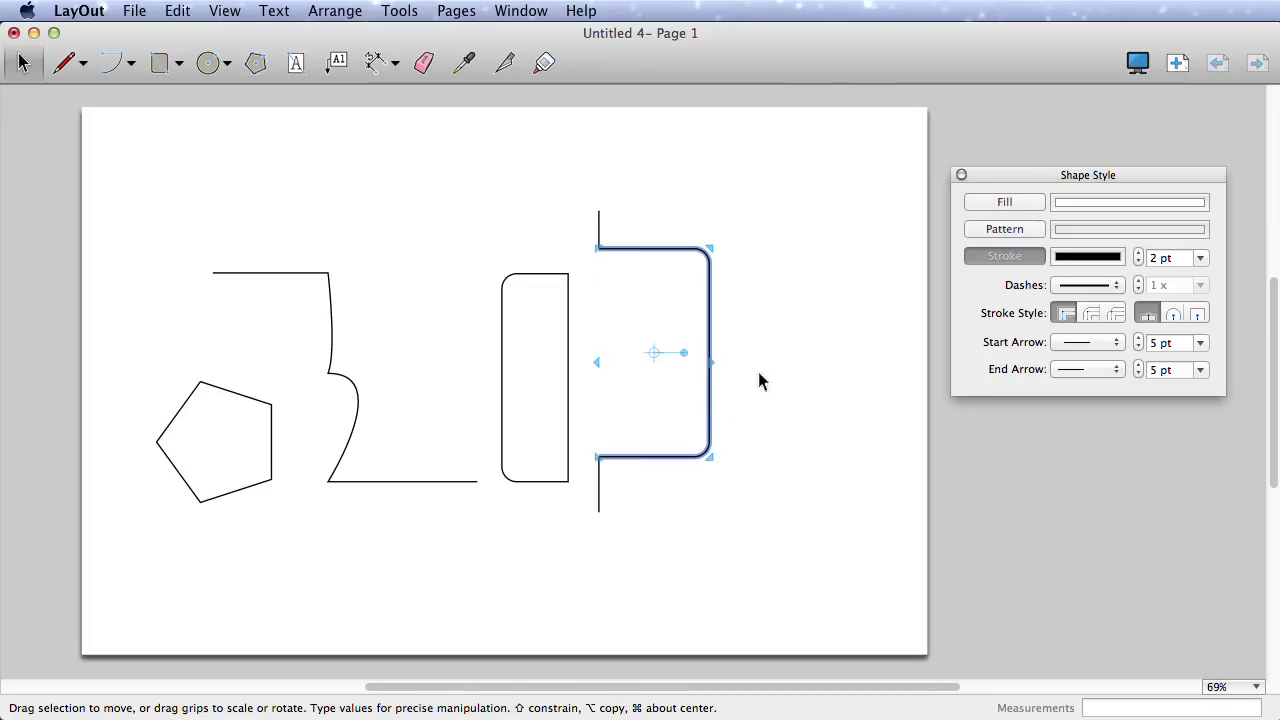
{"action": "left_click", "coordinate": [1028, 202]}
{"action": "left_click", "coordinate": [1083, 206]}
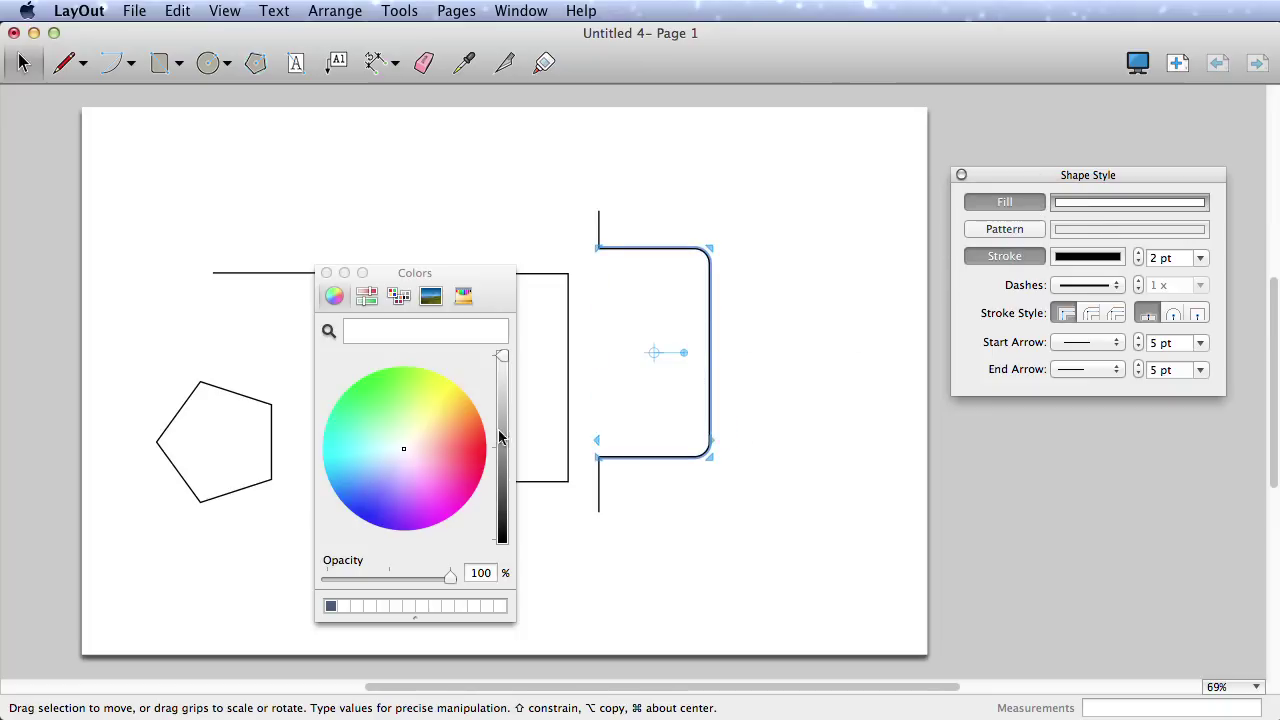
{"action": "left_click_drag", "start_coordinate": [439, 448], "coordinate": [441, 451]}
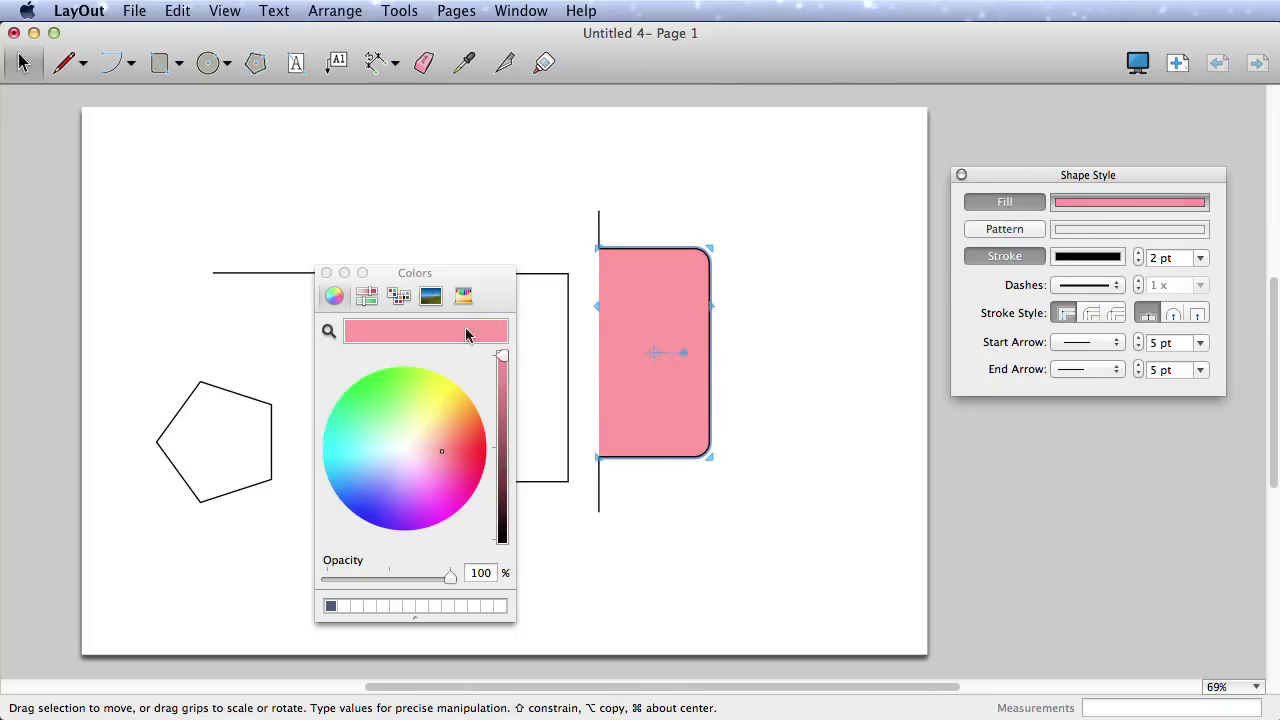
Move the colour picker aside, close it and clear the shape selection.
{"action": "left_click_drag", "start_coordinate": [491, 271], "coordinate": [387, 160]}
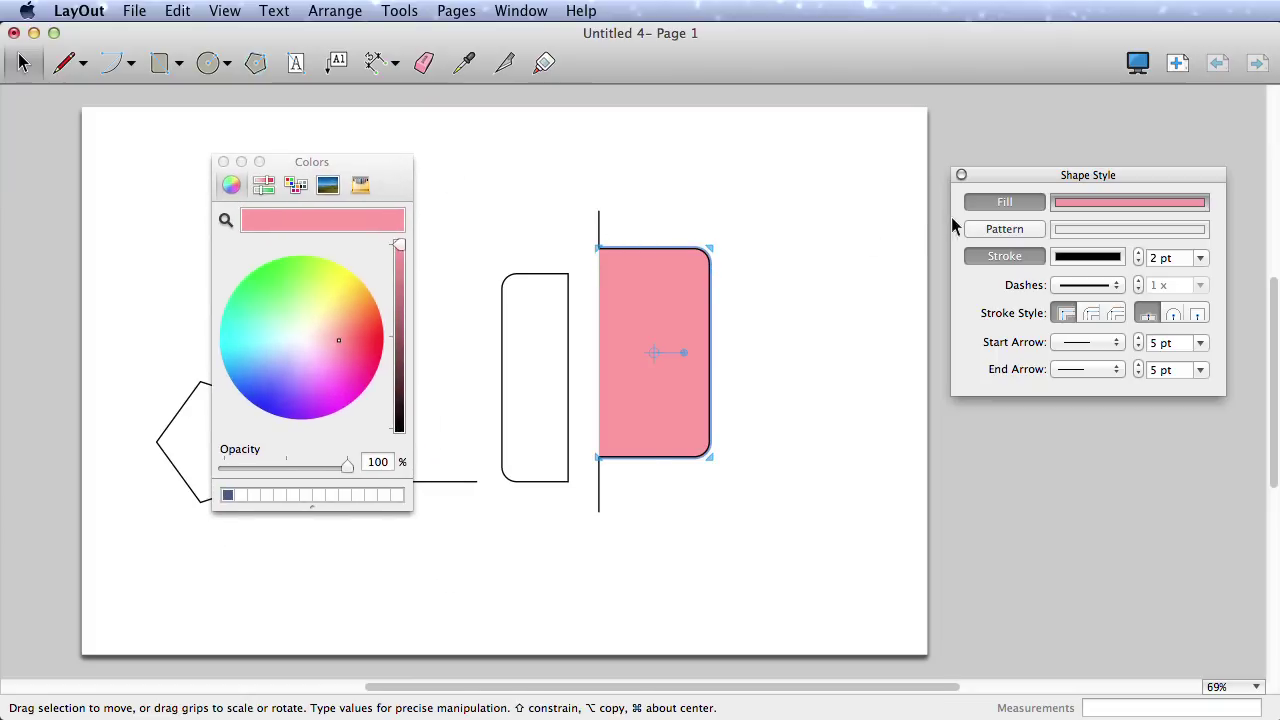
{"action": "left_click", "coordinate": [920, 186]}
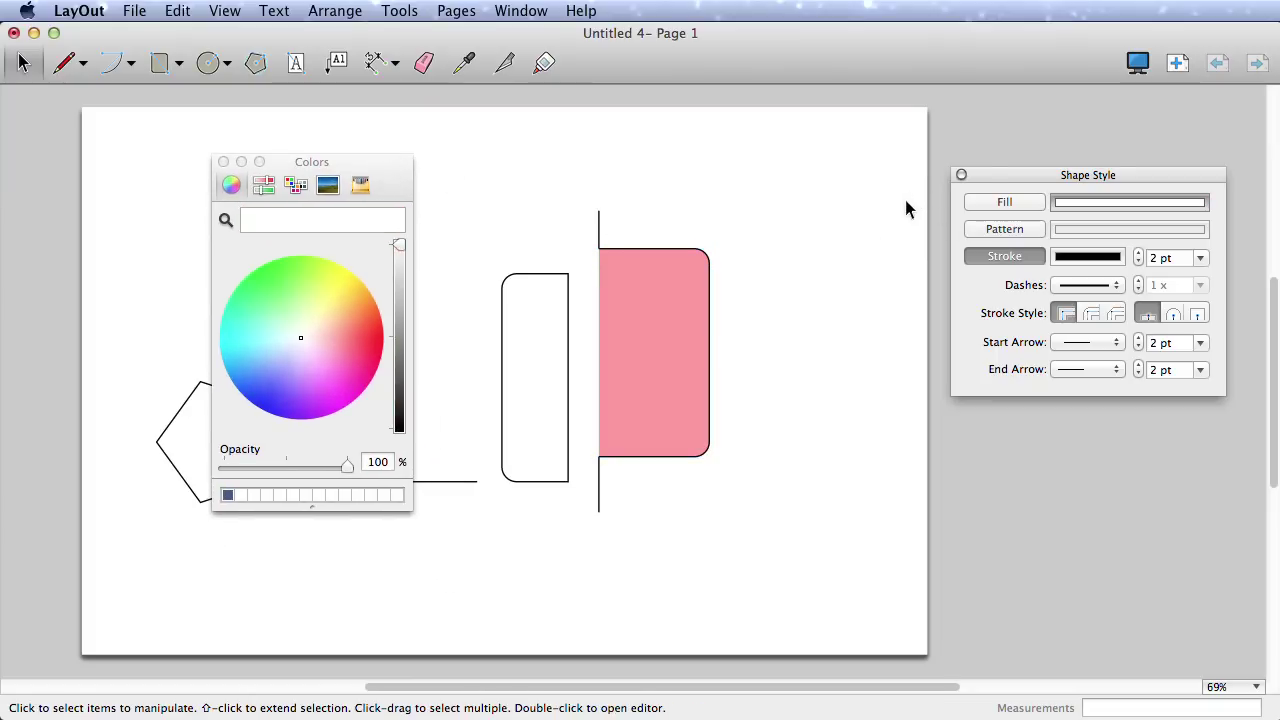
{"action": "left_click", "coordinate": [564, 292]}
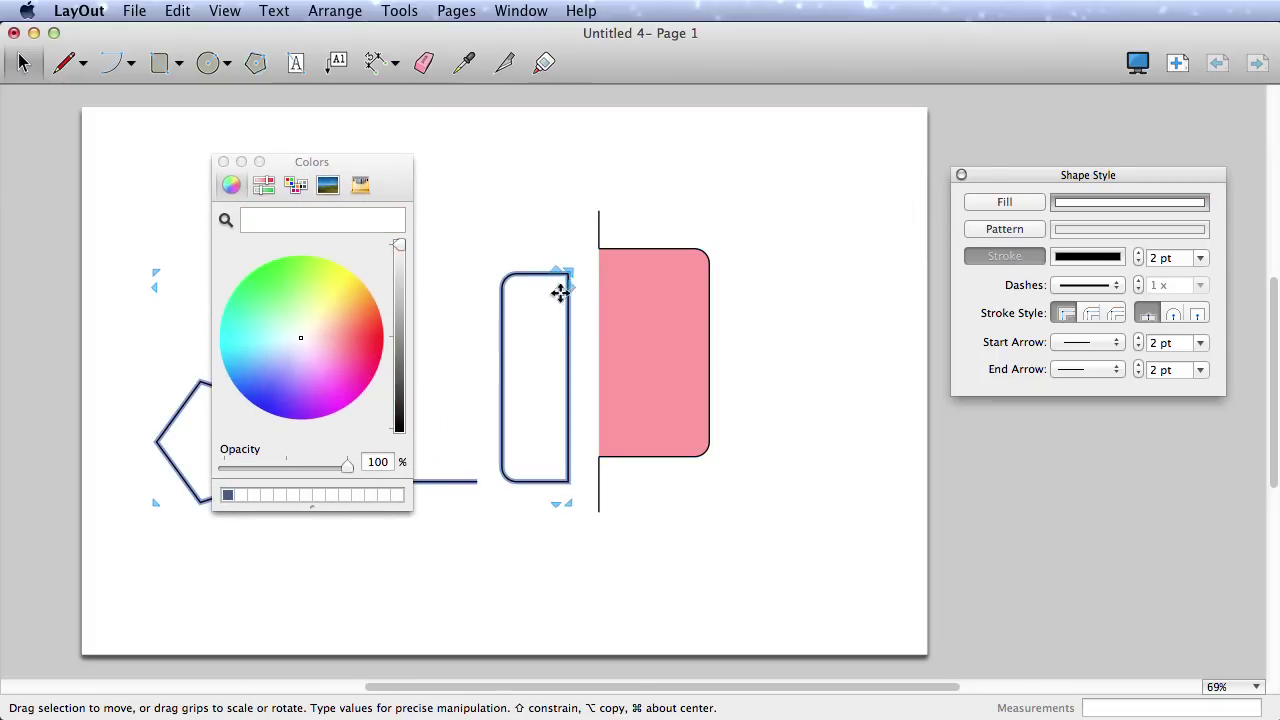
{"action": "left_click", "coordinate": [223, 163]}
{"action": "left_click", "coordinate": [811, 228]}
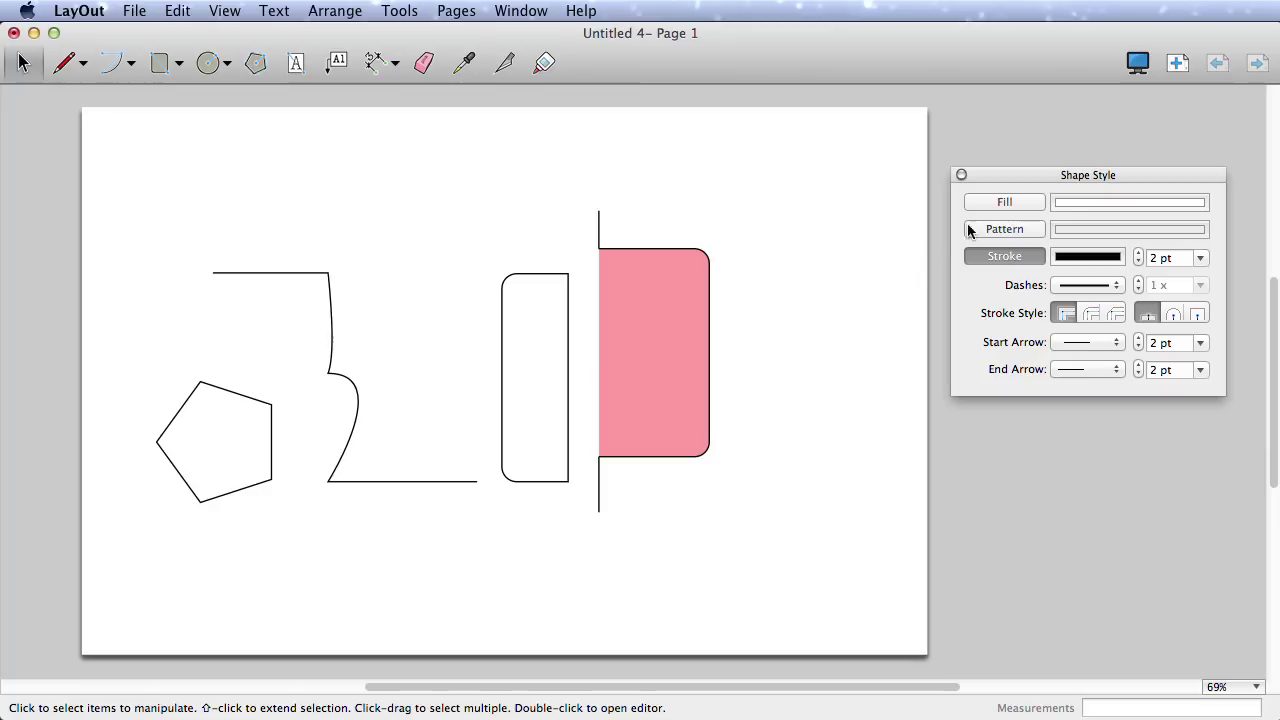
Set a 1 pt stroke and light green fill, then draw a circle above the curved path.
{"action": "left_click", "coordinate": [1199, 259]}
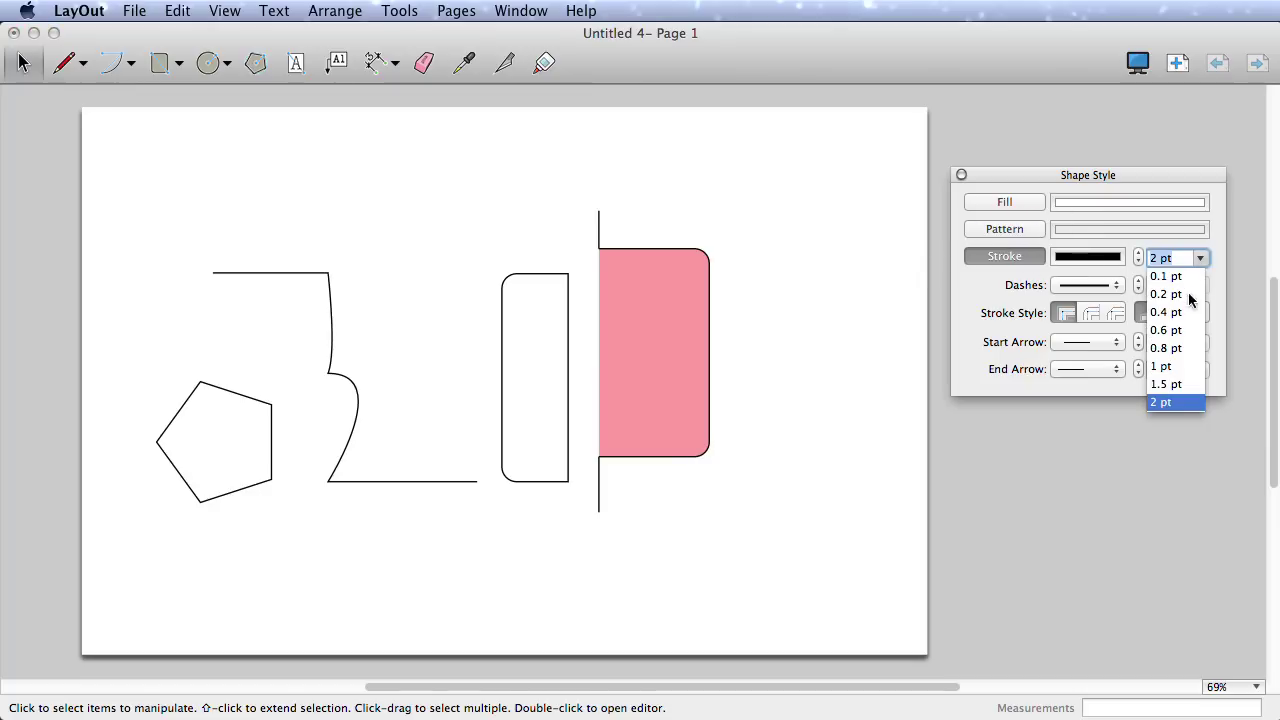
{"action": "left_click", "coordinate": [1163, 368]}
{"action": "left_click", "coordinate": [1080, 205]}
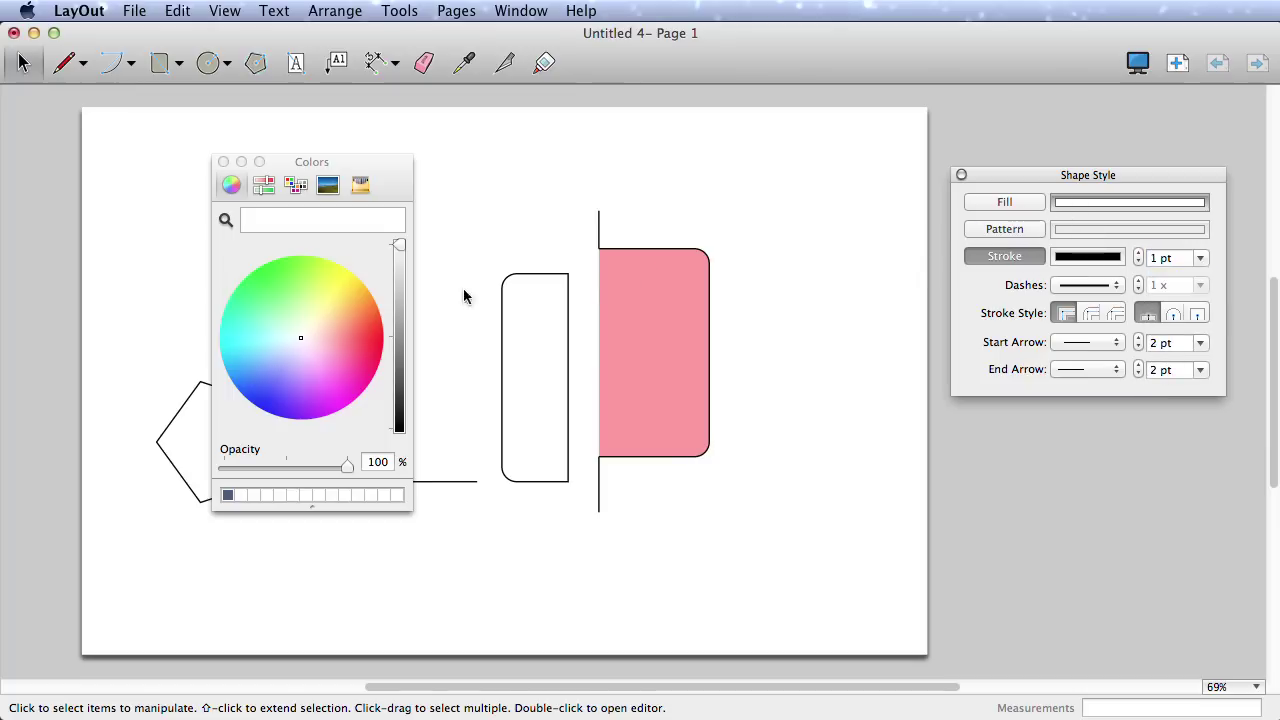
{"action": "left_click", "coordinate": [272, 311]}
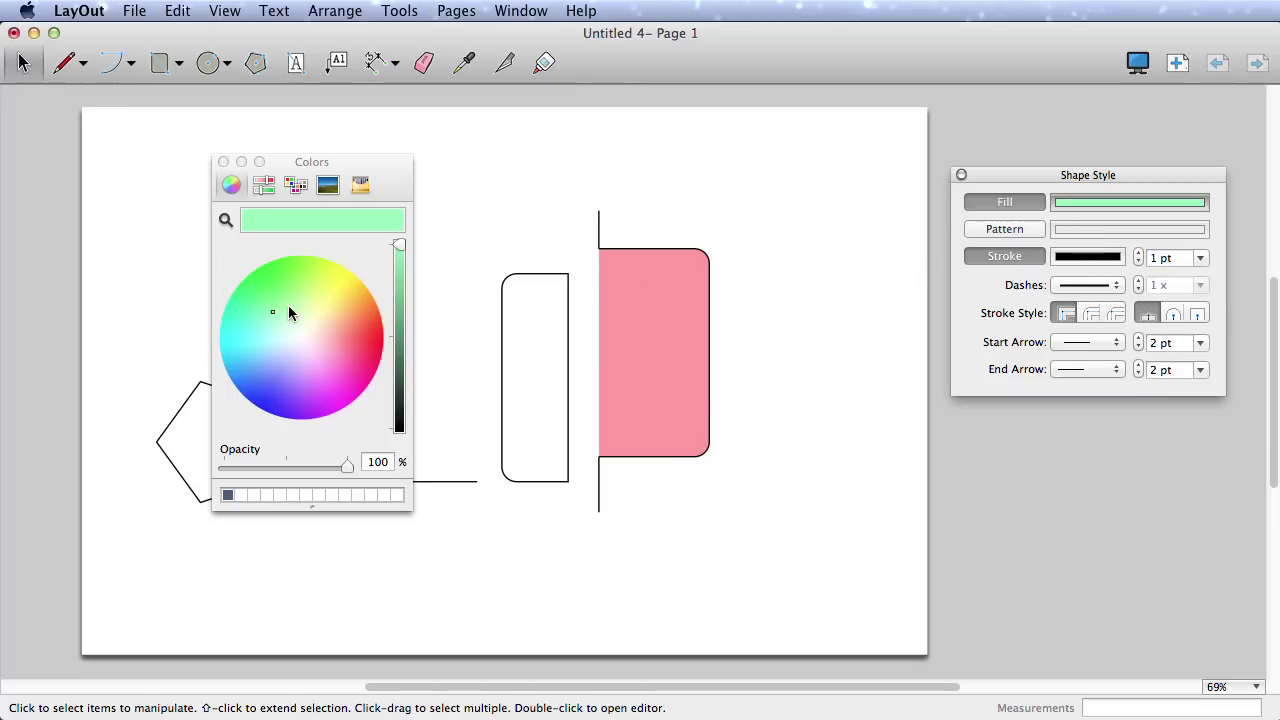
{"action": "left_click", "coordinate": [223, 161]}
{"action": "left_click", "coordinate": [208, 62]}
{"action": "left_click", "coordinate": [425, 231]}
{"action": "left_click", "coordinate": [479, 229]}
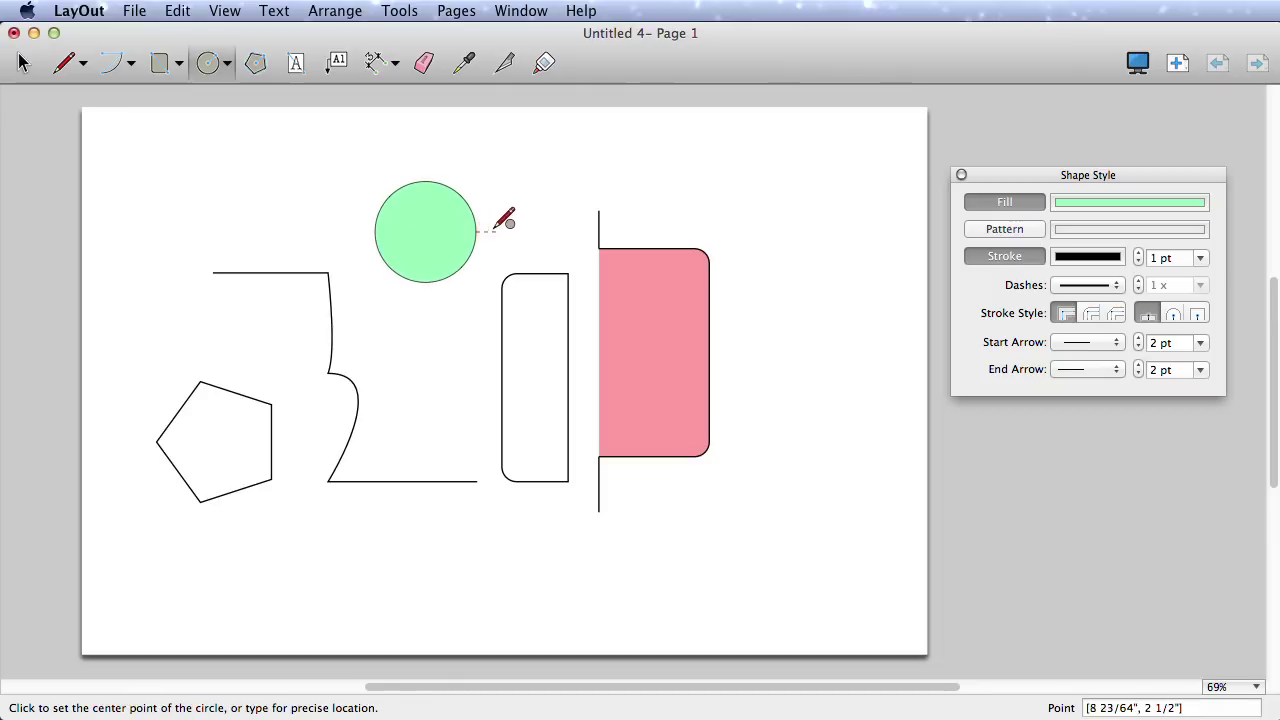
{"action": "key", "text": "space"}
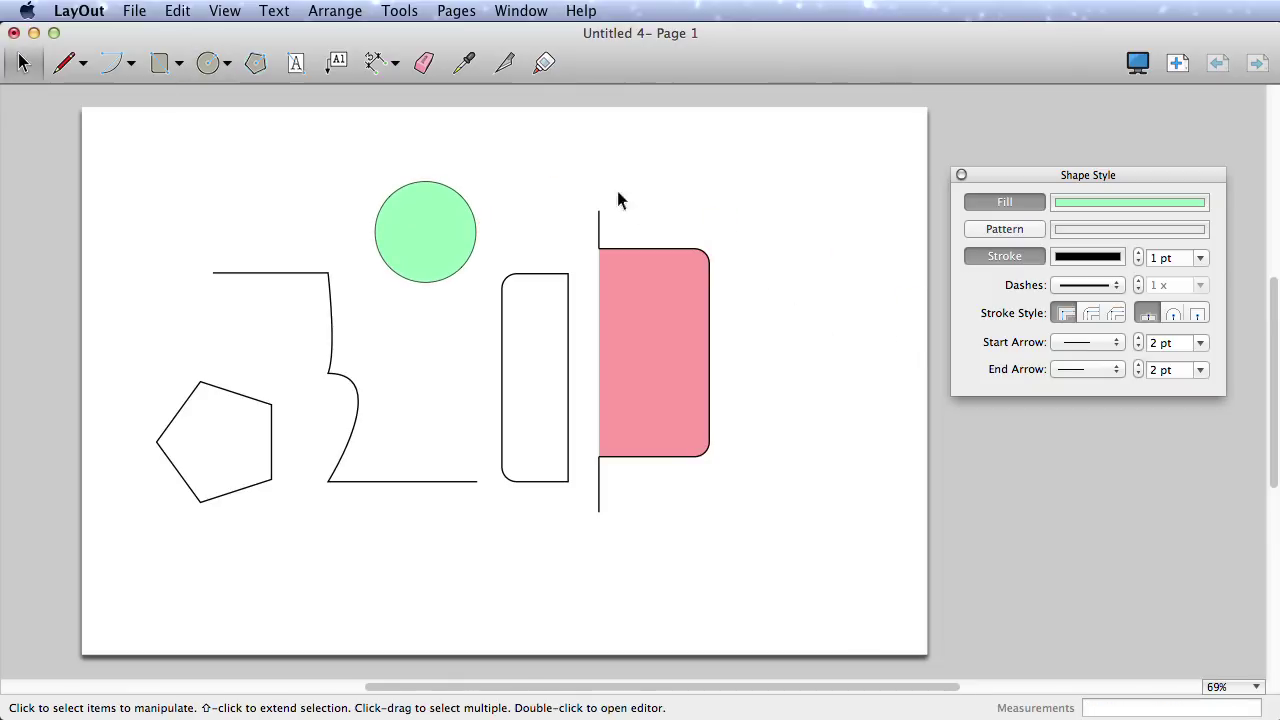
Draw an arc to the right of the pink shape.
{"action": "left_click", "coordinate": [112, 62]}
{"action": "left_click", "coordinate": [767, 318]}
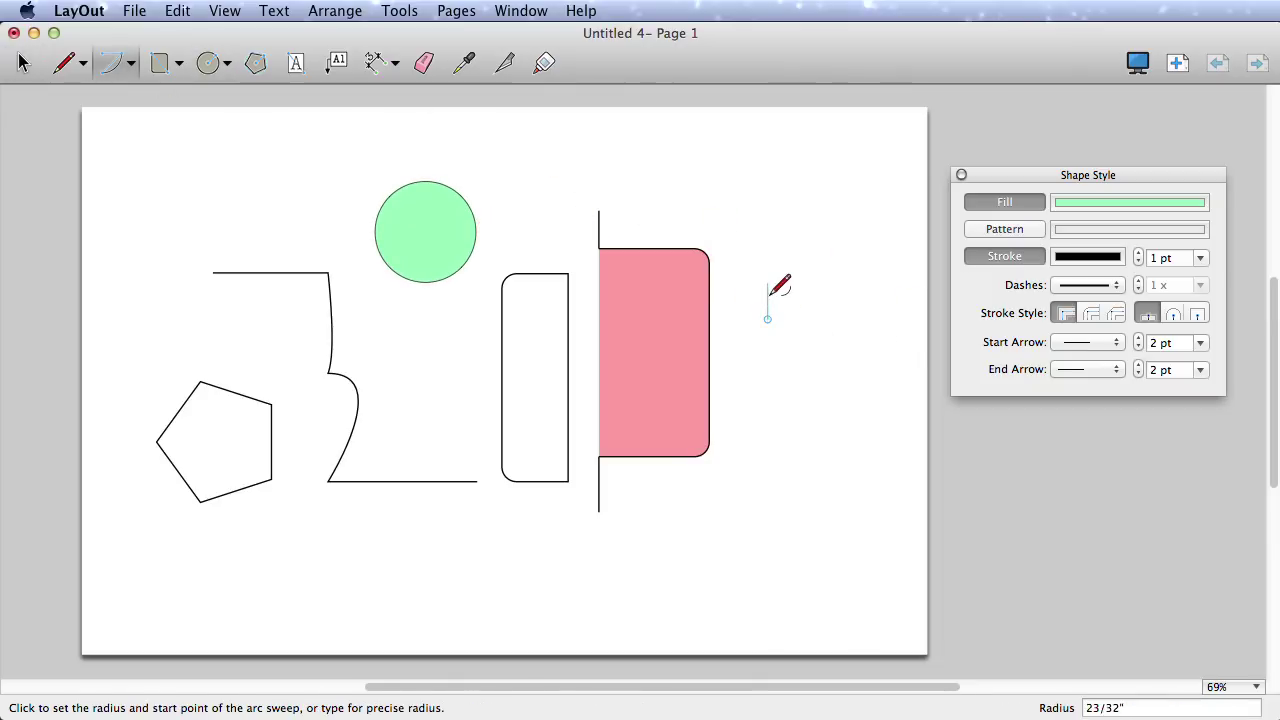
{"action": "left_click", "coordinate": [768, 239]}
{"action": "left_click", "coordinate": [849, 318]}
{"action": "key", "text": "space"}
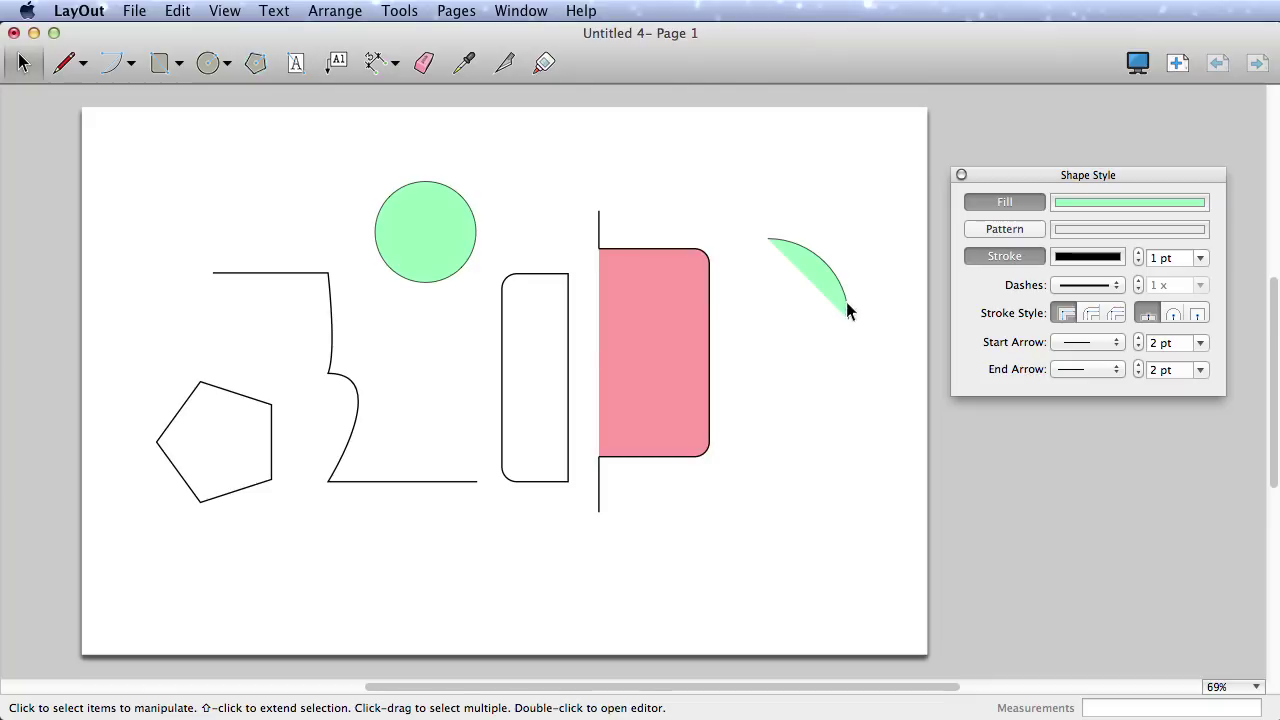
Give the arc no fill, an open start arrow and a 5 pt end dot, then sample its style.
{"action": "left_click", "coordinate": [846, 306]}
{"action": "left_click", "coordinate": [1025, 201]}
{"action": "left_click", "coordinate": [1120, 343]}
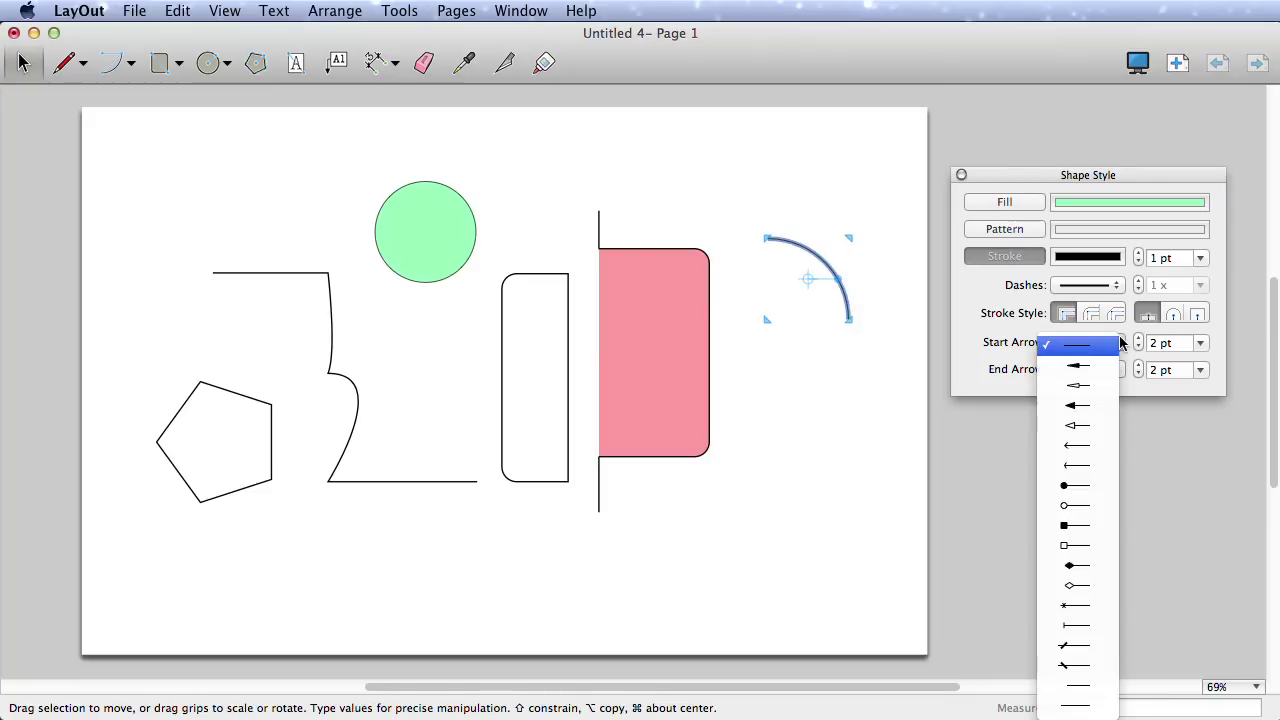
{"action": "left_click", "coordinate": [1085, 425]}
{"action": "left_click", "coordinate": [1085, 370]}
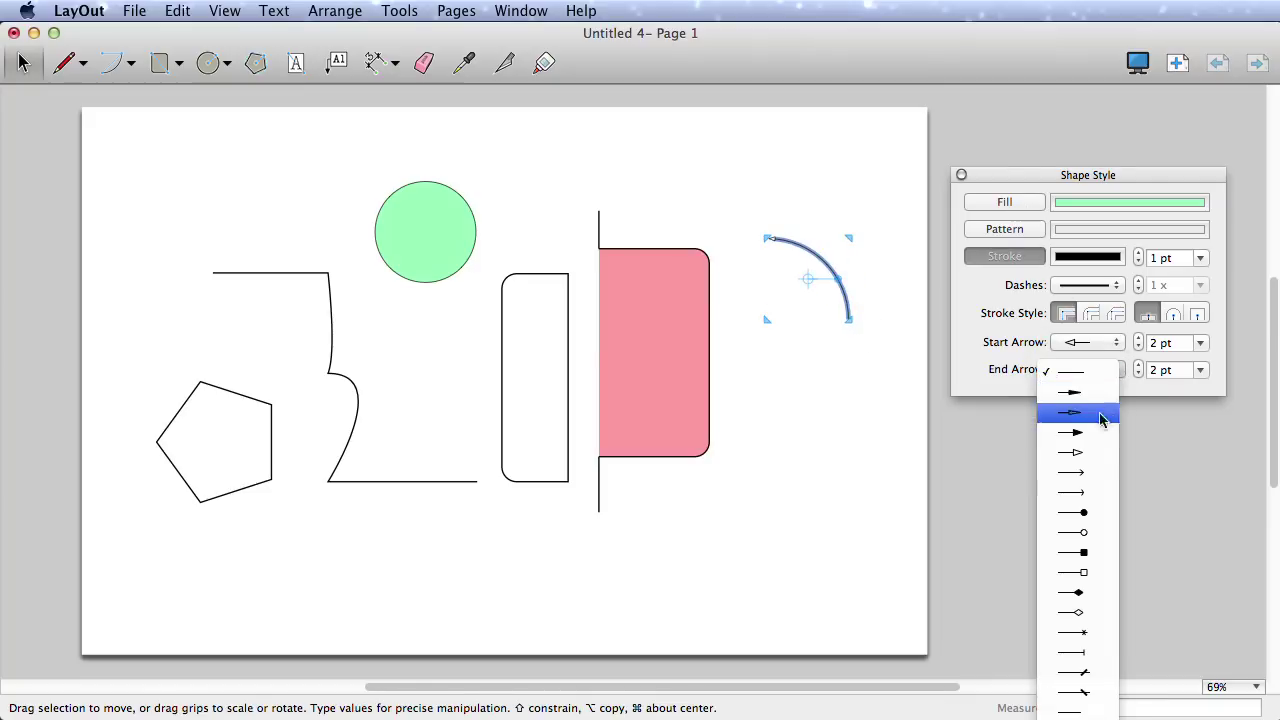
{"action": "left_click", "coordinate": [1087, 514]}
{"action": "left_click", "coordinate": [1199, 370]}
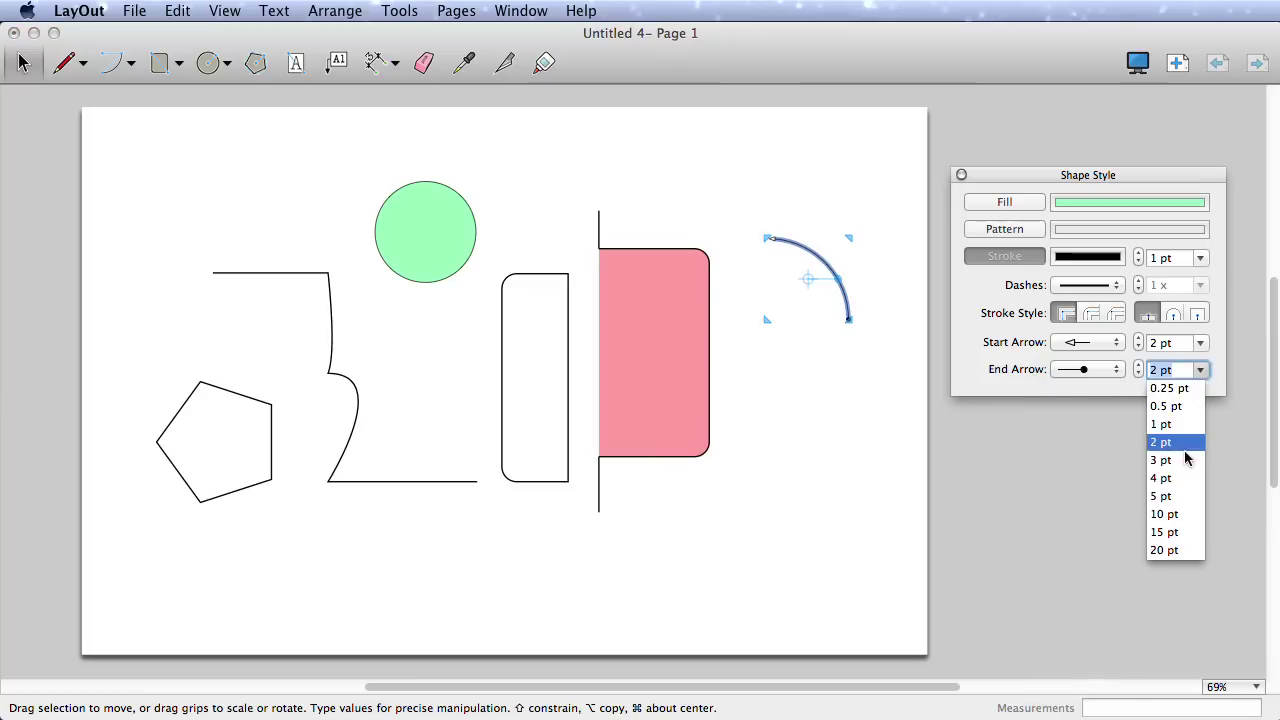
{"action": "left_click", "coordinate": [1163, 496]}
{"action": "left_click", "coordinate": [873, 400]}
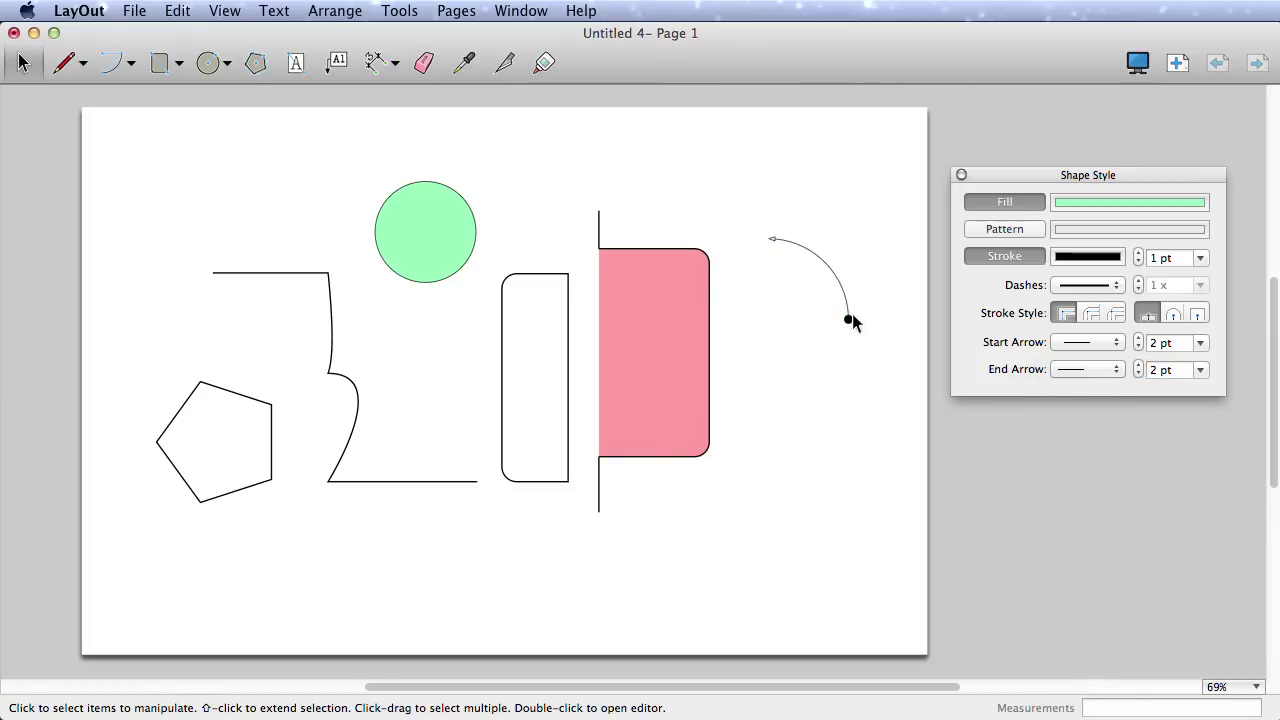
{"action": "left_click", "coordinate": [466, 64]}
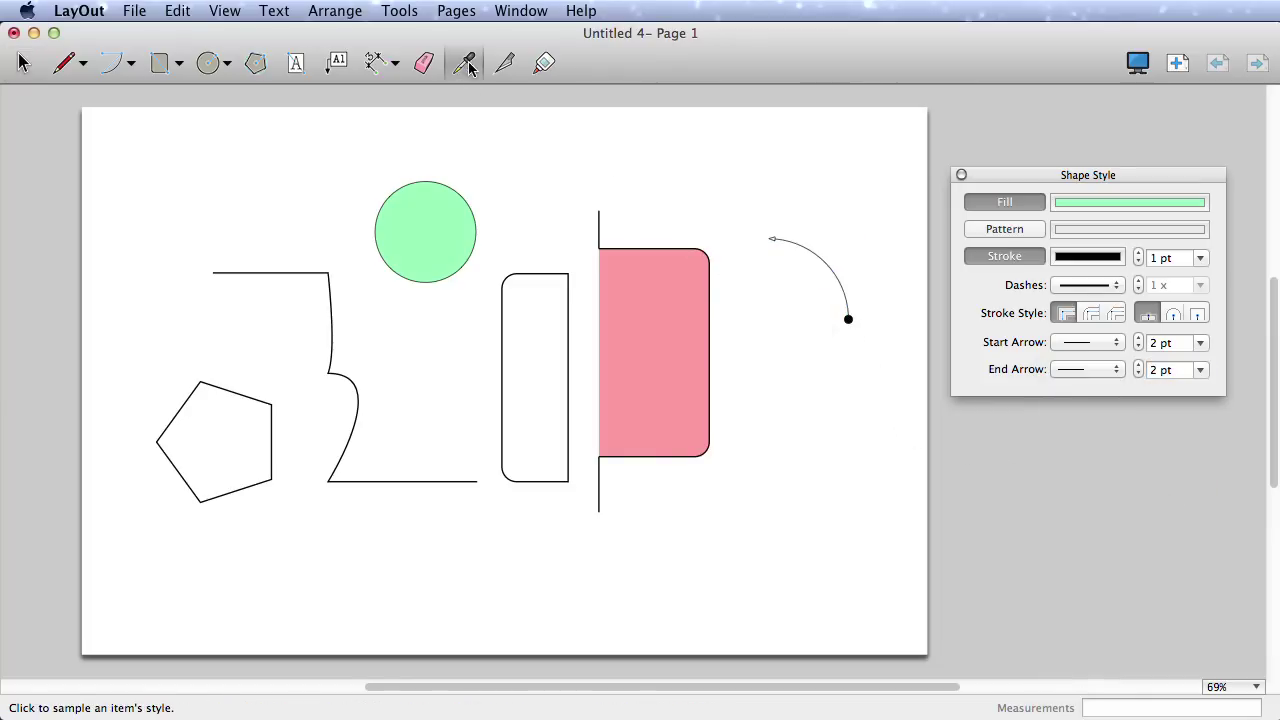
{"action": "left_click", "coordinate": [836, 260]}
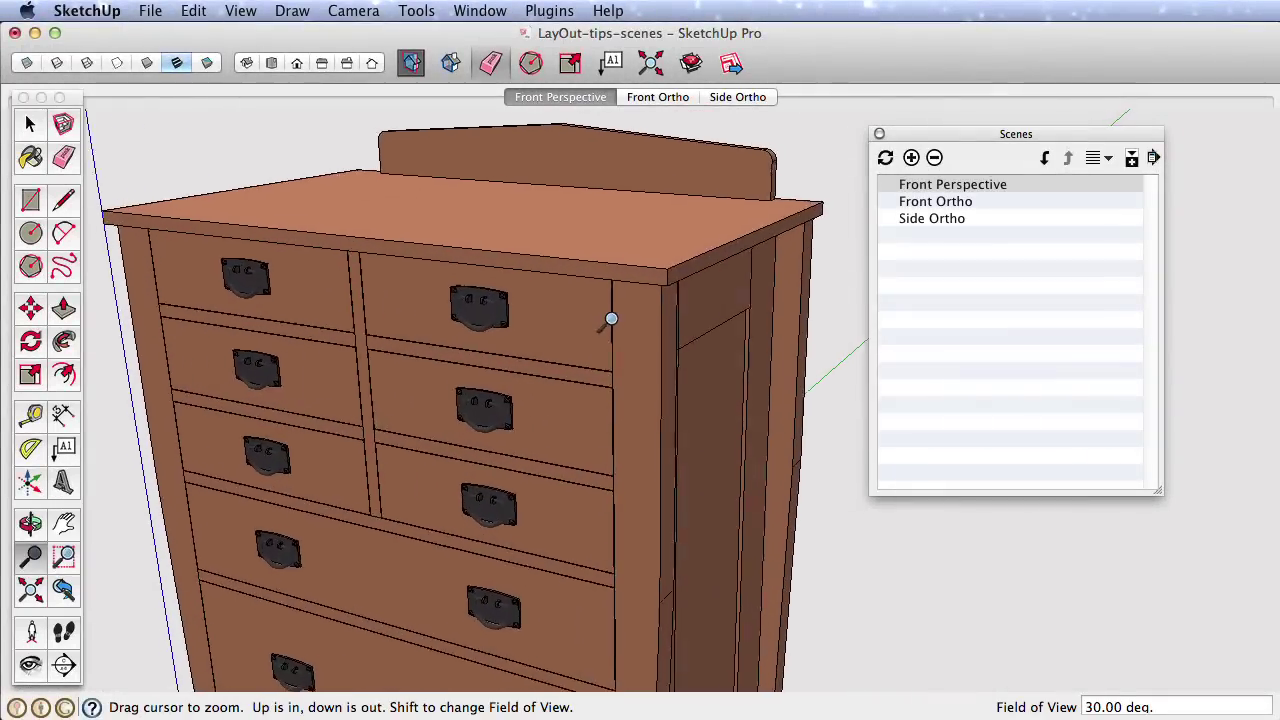
{"action": "scroll", "coordinate": [590, 360], "scroll_direction": "up", "scroll_amount": 1}
Turn on X-ray and Shaded face styles so the dresser shows see-through in flat colour.
{"action": "left_click_drag", "start_coordinate": [590, 360], "coordinate": [594, 368]}
{"action": "left_click", "coordinate": [28, 63]}
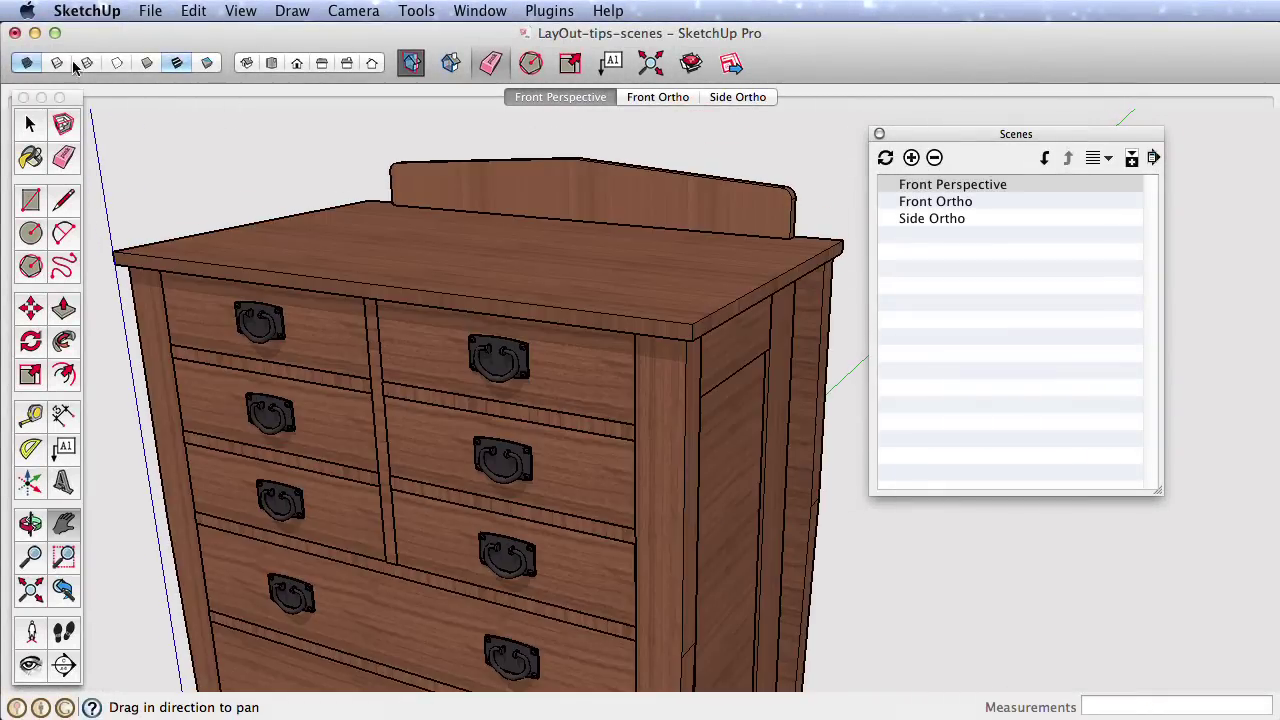
{"action": "left_click", "coordinate": [149, 65]}
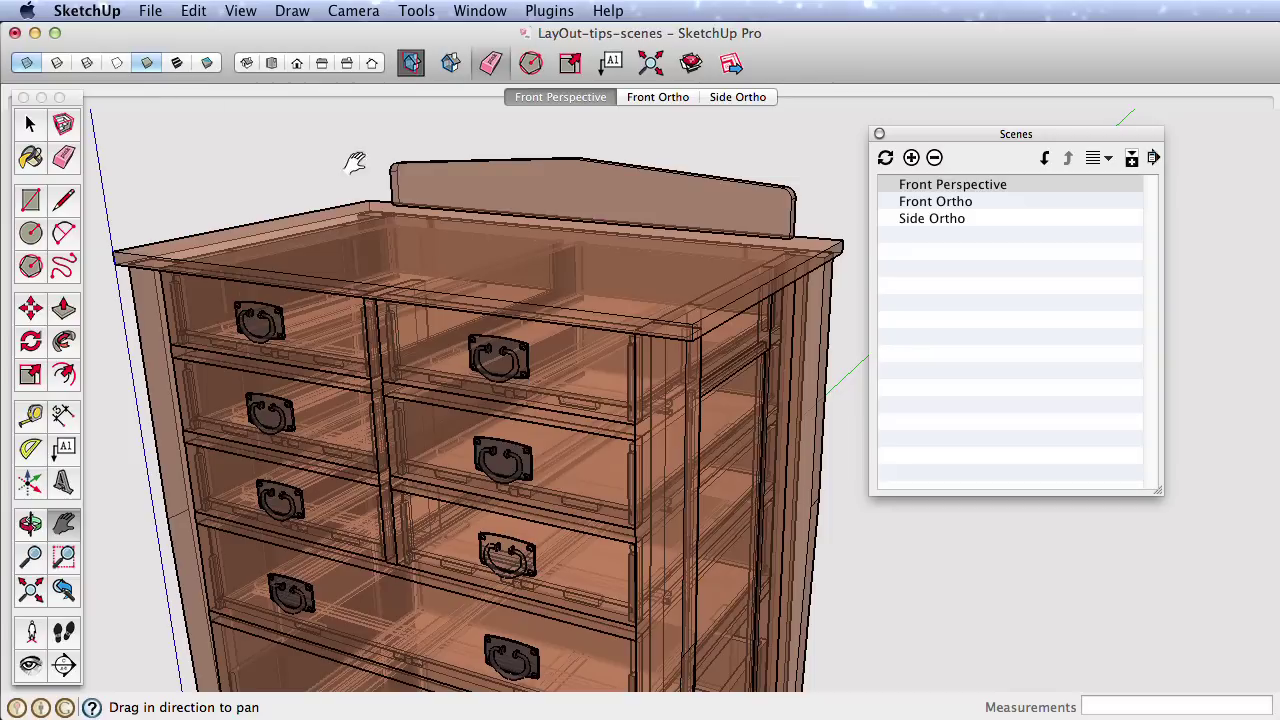
Add a new scene named 'see through' and save the model.
{"action": "left_click", "coordinate": [910, 158]}
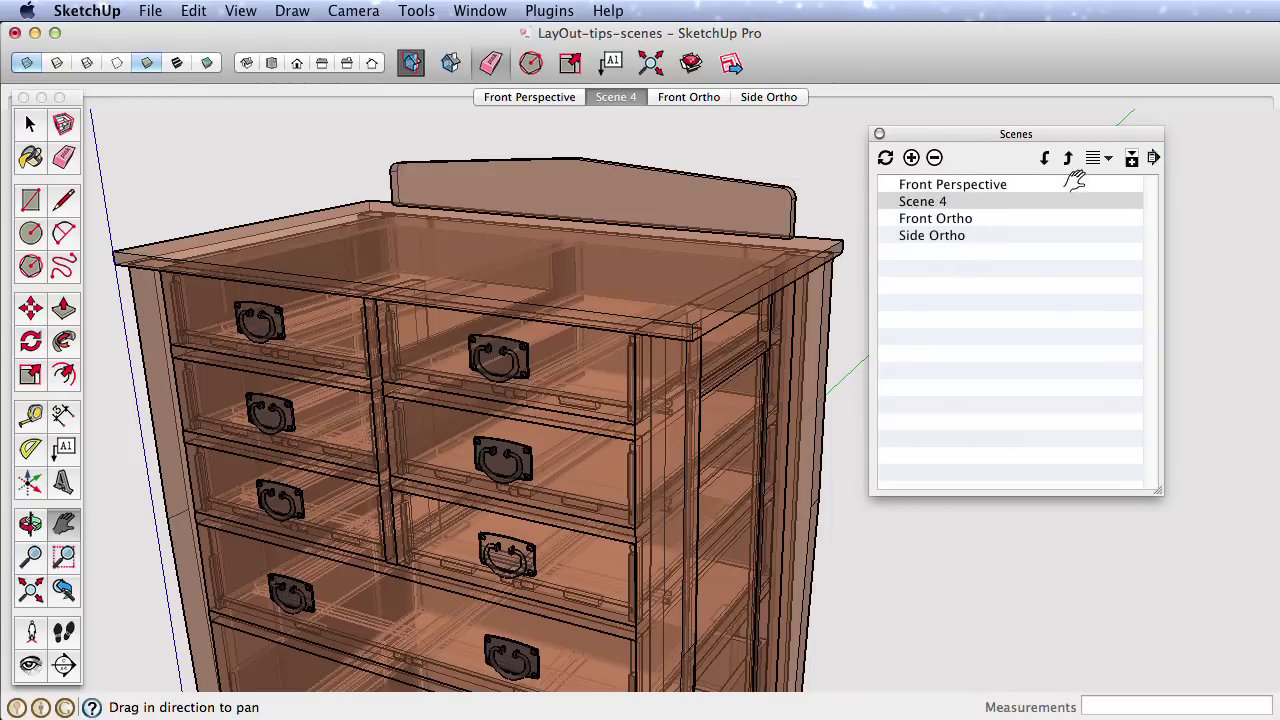
{"action": "left_click", "coordinate": [1131, 158]}
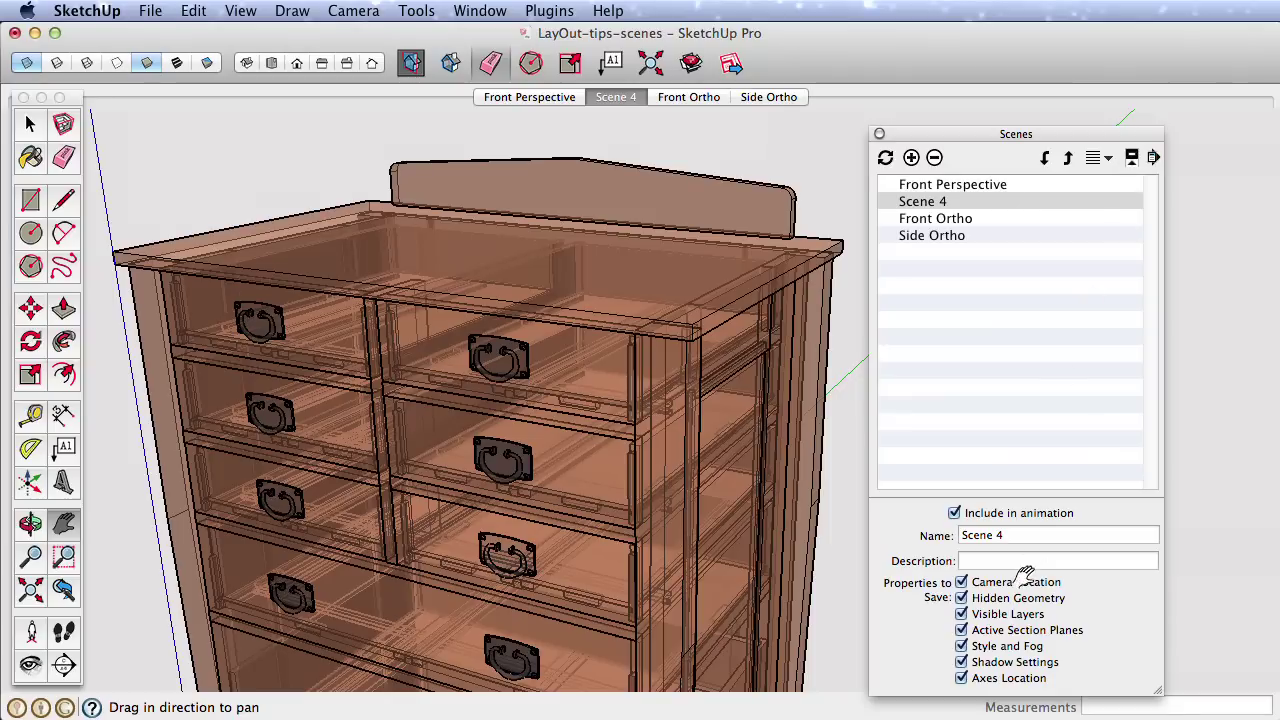
{"action": "left_click", "coordinate": [1011, 535]}
{"action": "type", "text": "see through"}
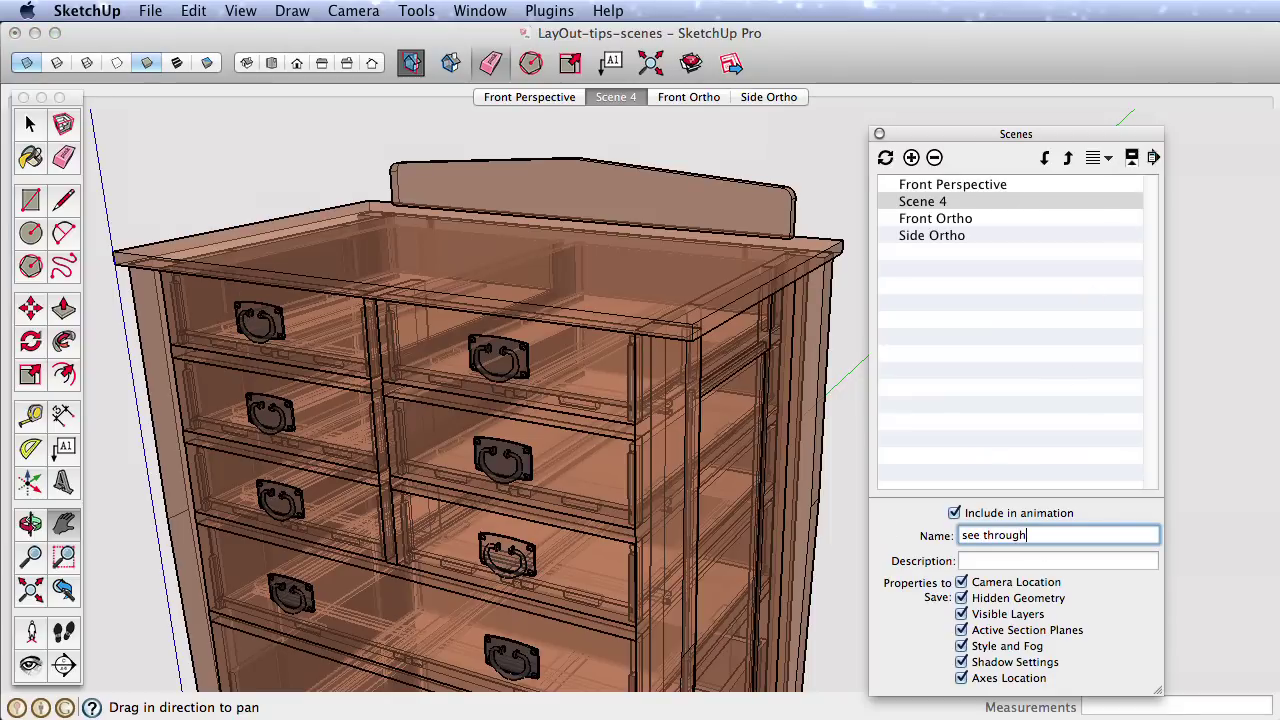
{"action": "key", "text": "Return"}
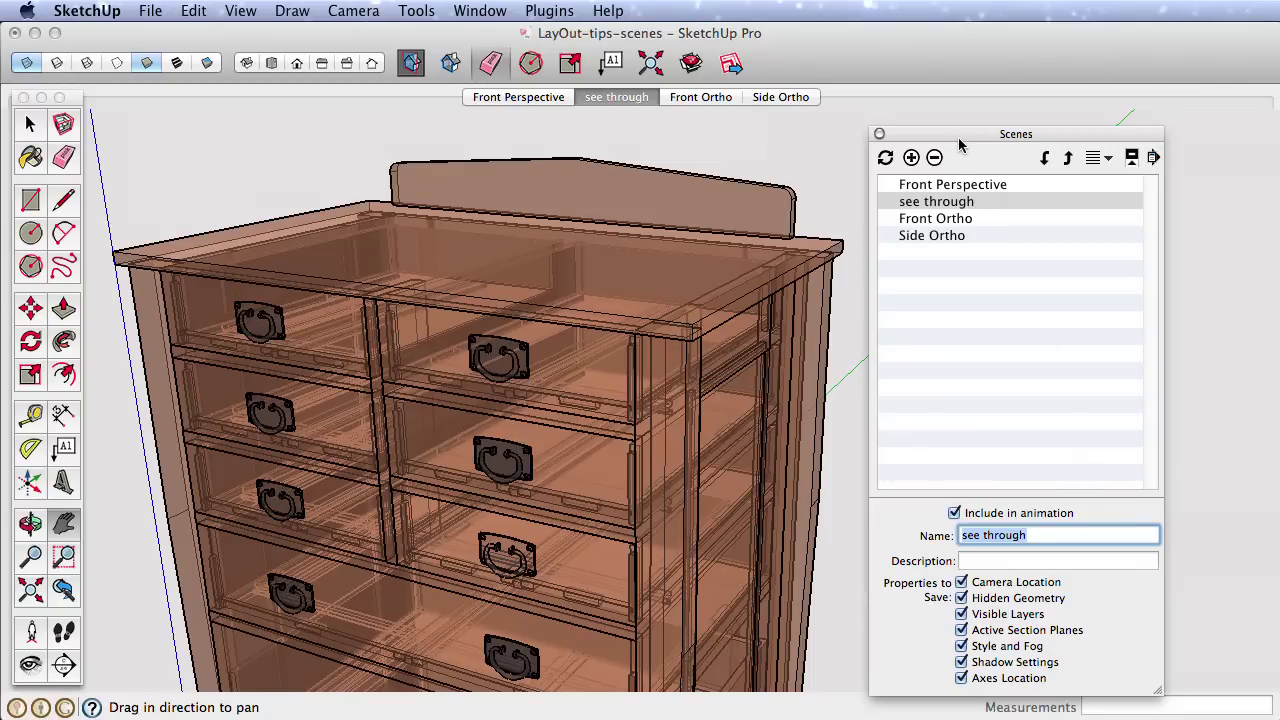
{"action": "left_click_drag", "start_coordinate": [958, 140], "coordinate": [961, 128]}
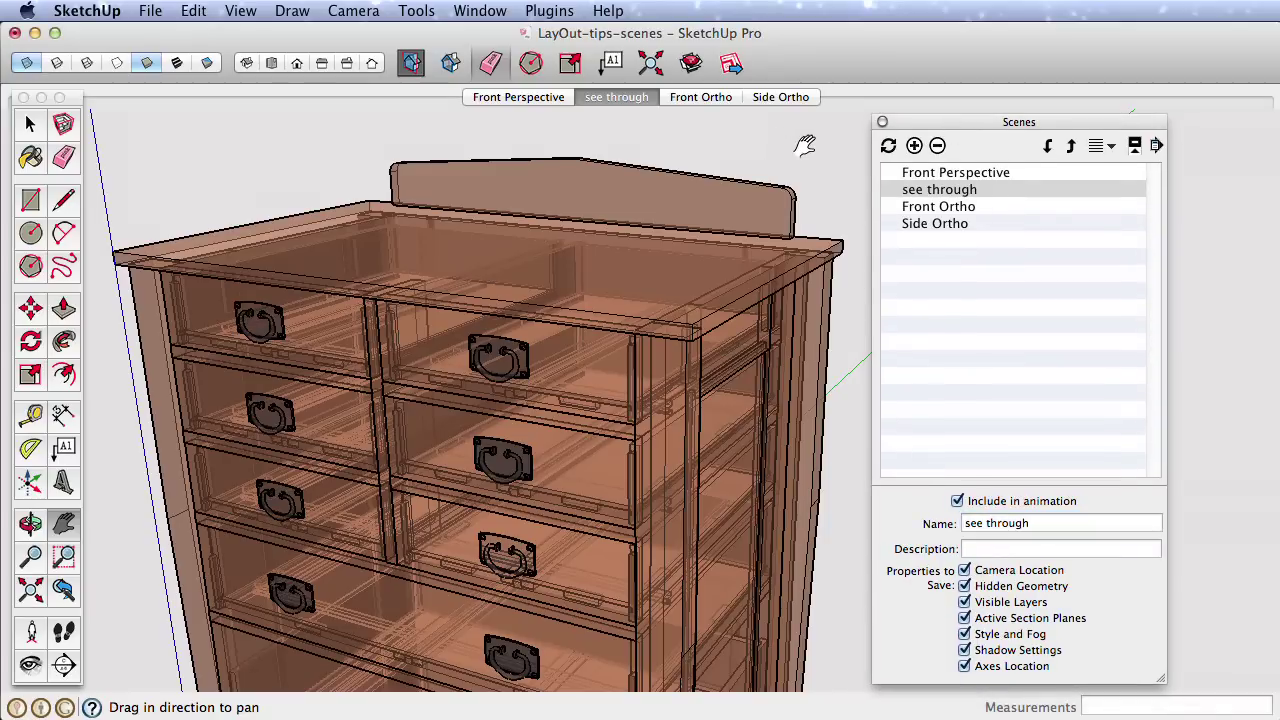
{"action": "key", "text": "space"}
{"action": "key", "text": "super+s"}
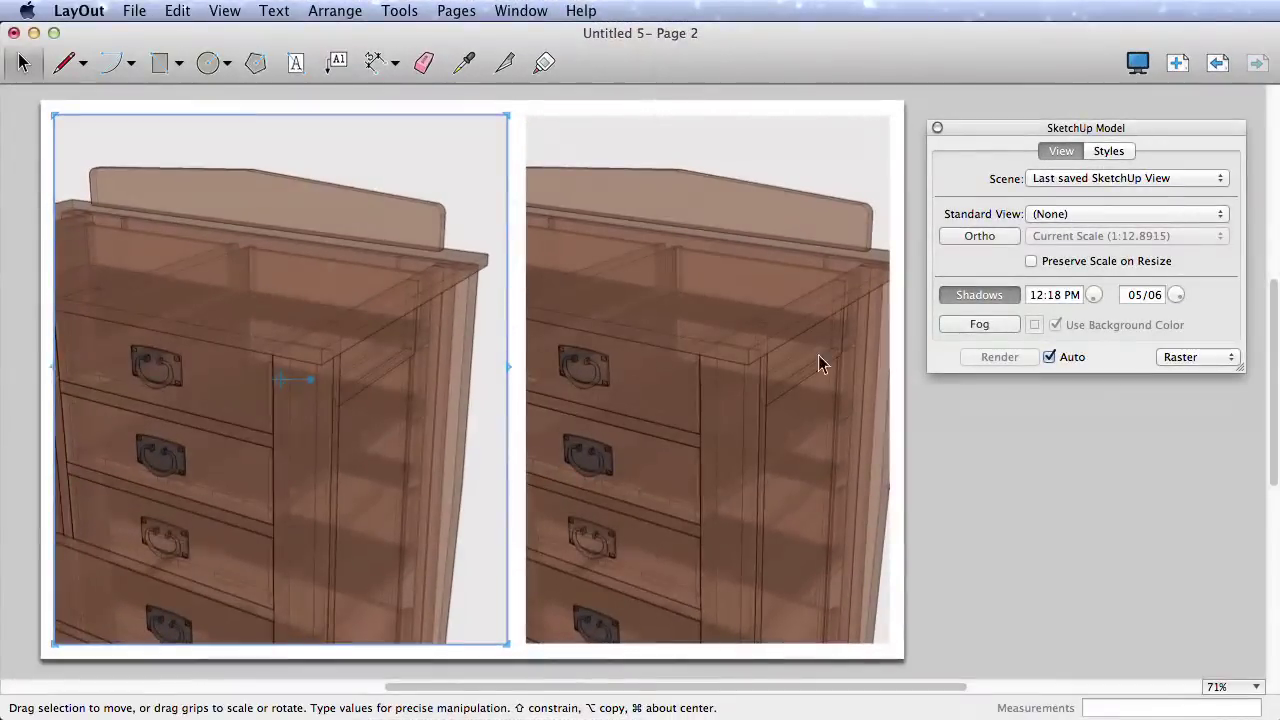
Set the left viewport to the Front Ortho scene and the right viewport to Side Ortho.
{"action": "left_click", "coordinate": [790, 365]}
{"action": "left_click", "coordinate": [493, 385]}
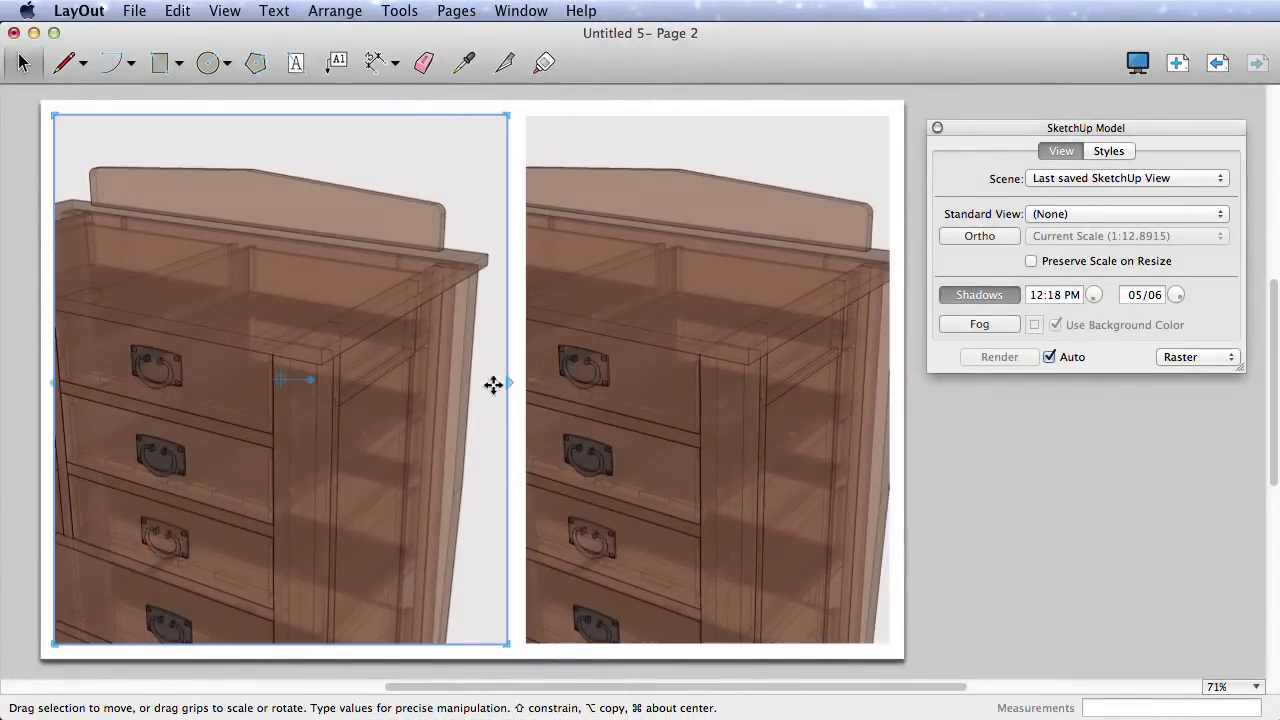
{"action": "left_click", "coordinate": [1210, 180]}
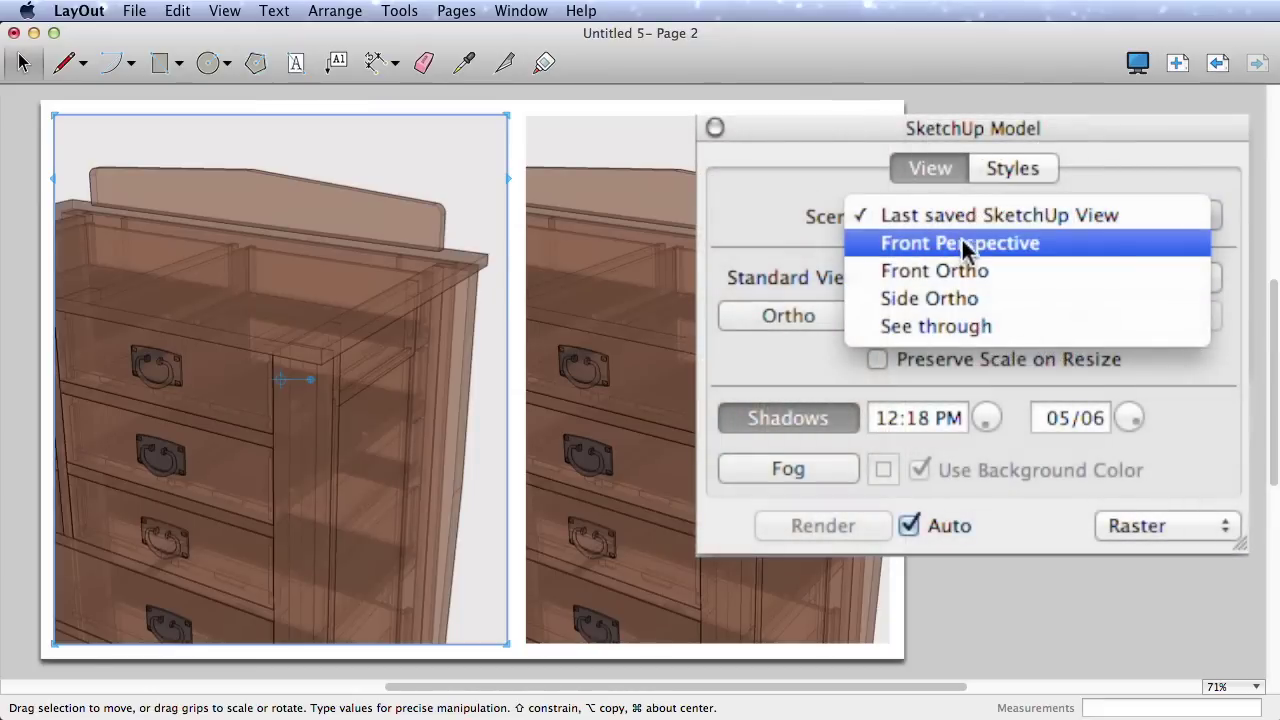
{"action": "left_click", "coordinate": [944, 271]}
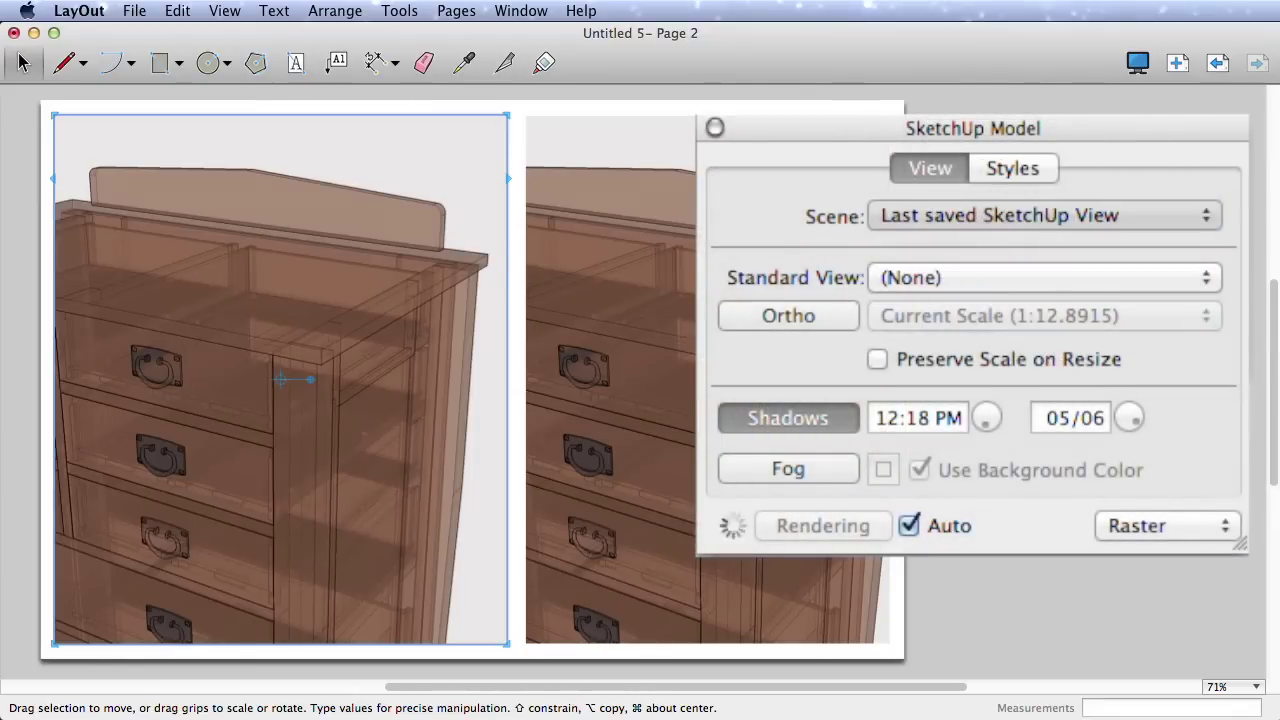
{"action": "left_click", "coordinate": [1096, 218]}
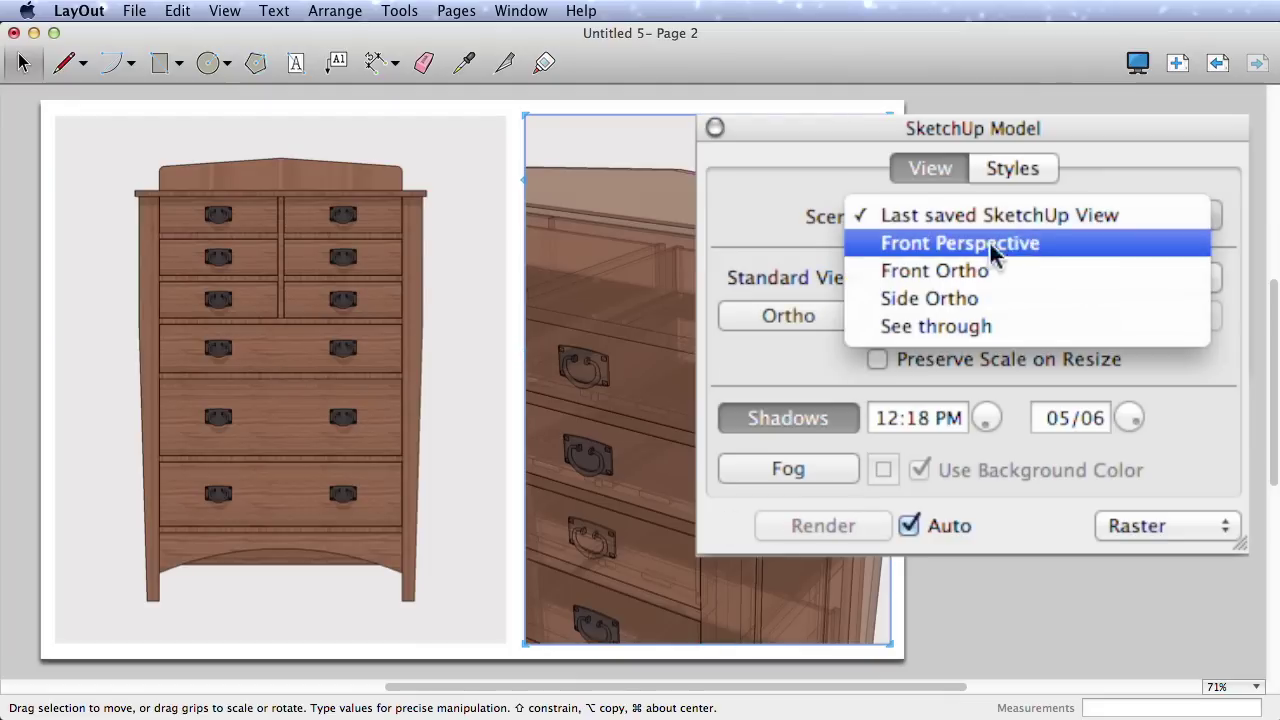
{"action": "left_click", "coordinate": [945, 300]}
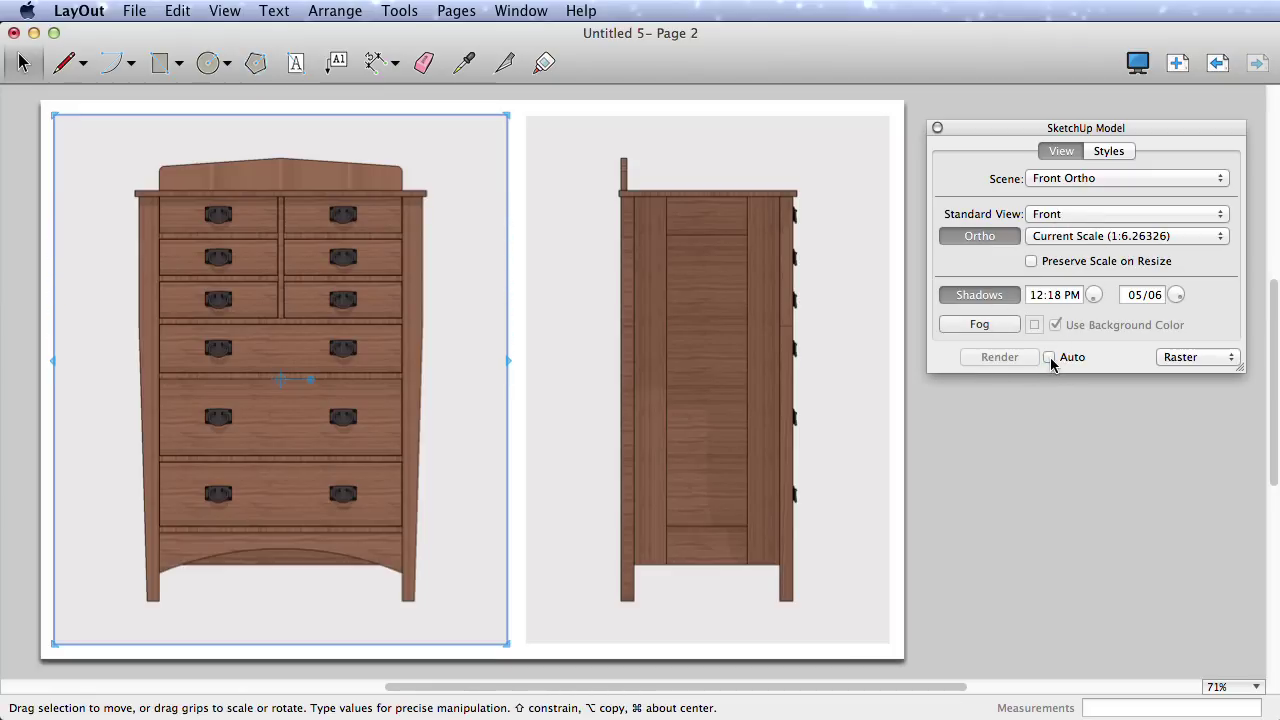
Set the front view's shadows to 07:34 AM on 03/15 with fog off and Auto render on.
{"action": "left_click", "coordinate": [1094, 295]}
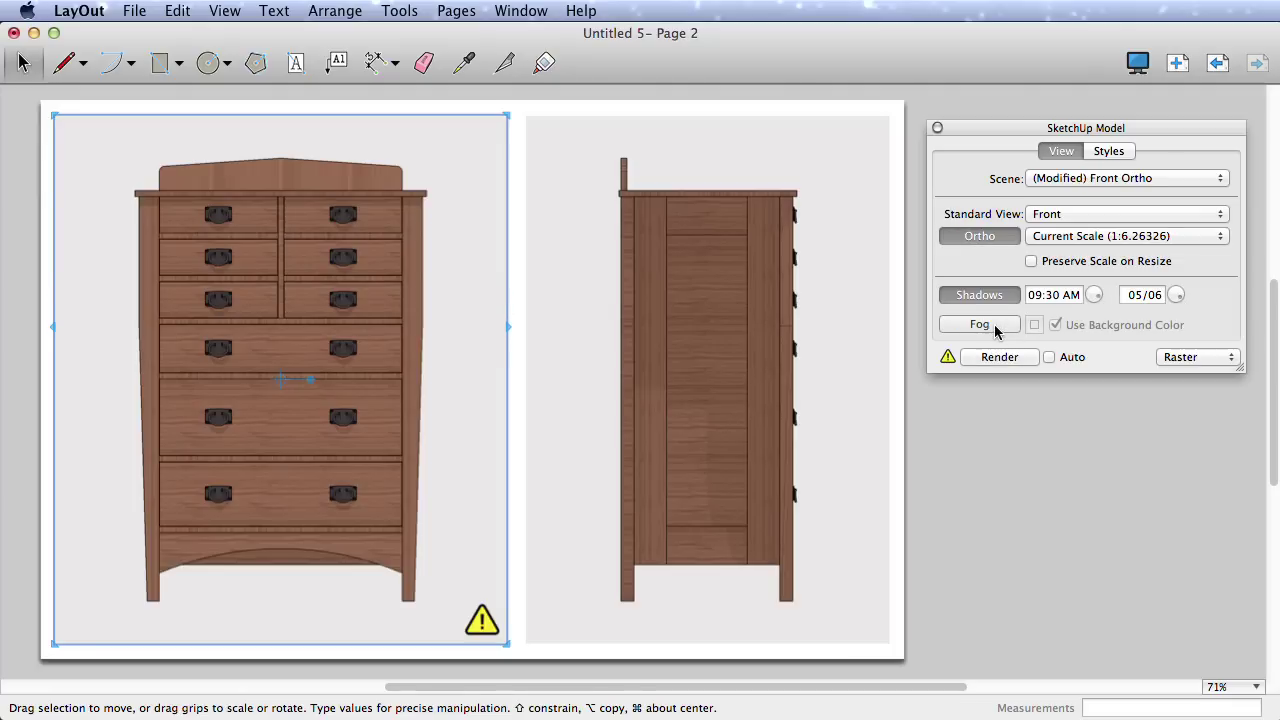
{"action": "left_click", "coordinate": [994, 326]}
{"action": "left_click", "coordinate": [998, 358]}
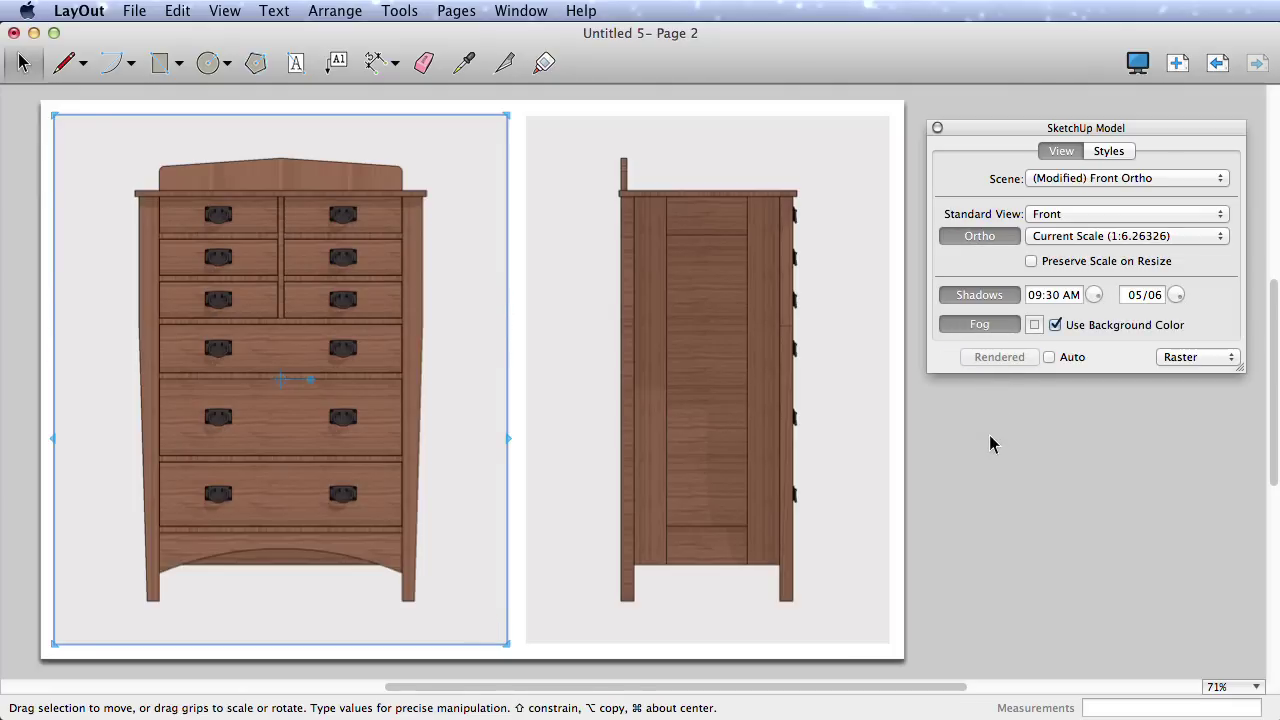
{"action": "left_click", "coordinate": [1004, 326]}
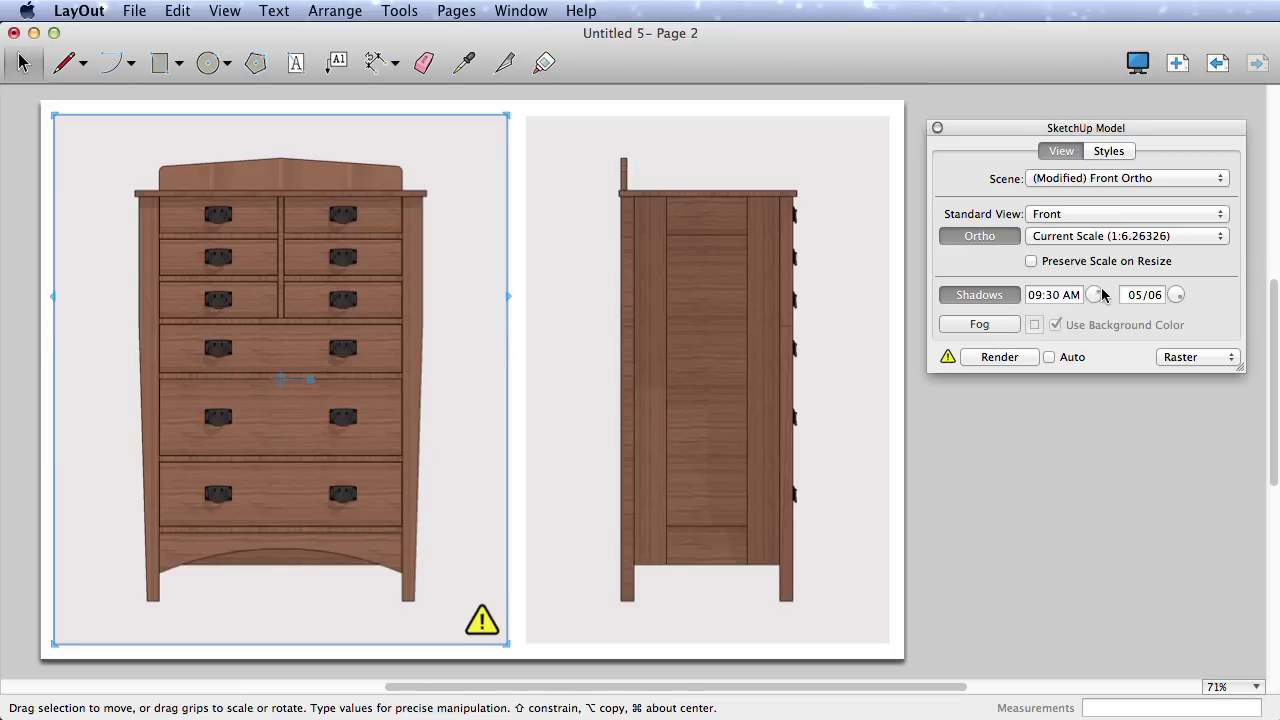
{"action": "mouse_move", "coordinate": [1103, 293]}
{"action": "left_mouse_down"}
{"action": "mouse_move", "coordinate": [1186, 302]}
{"action": "mouse_move", "coordinate": [1175, 300]}
{"action": "left_mouse_up"}
{"action": "left_click", "coordinate": [990, 357]}
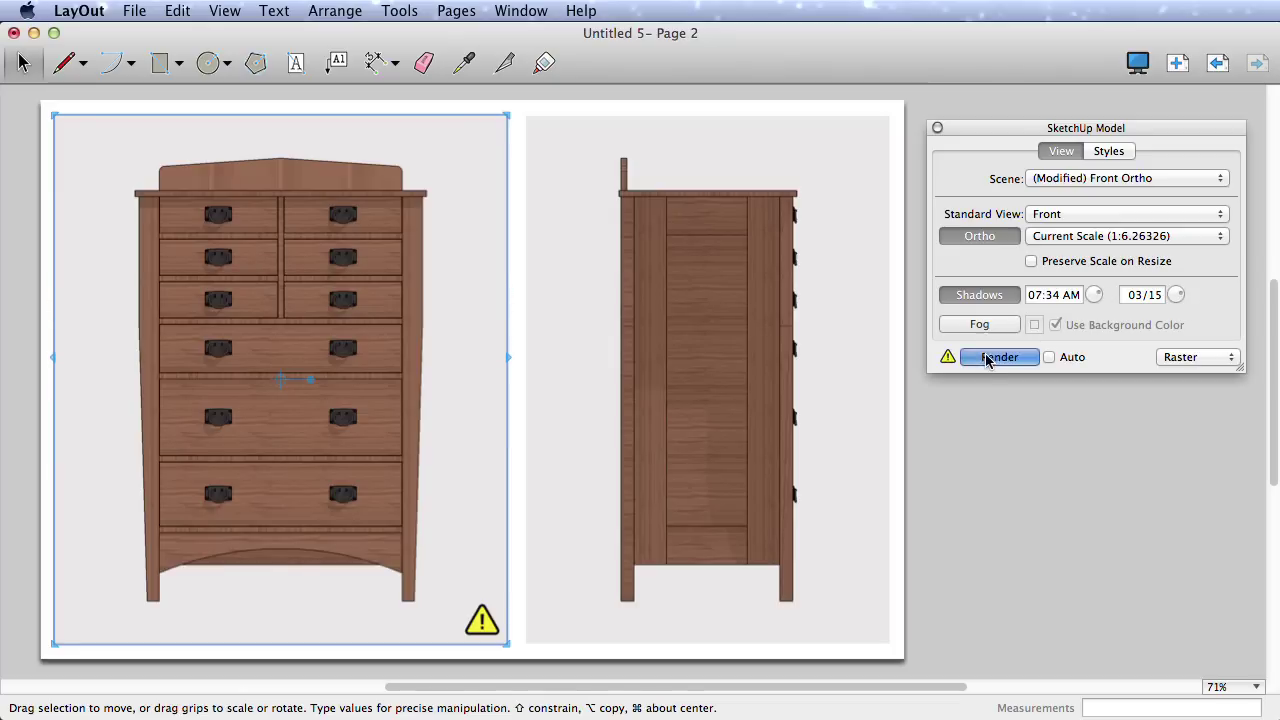
{"action": "left_click", "coordinate": [1049, 357]}
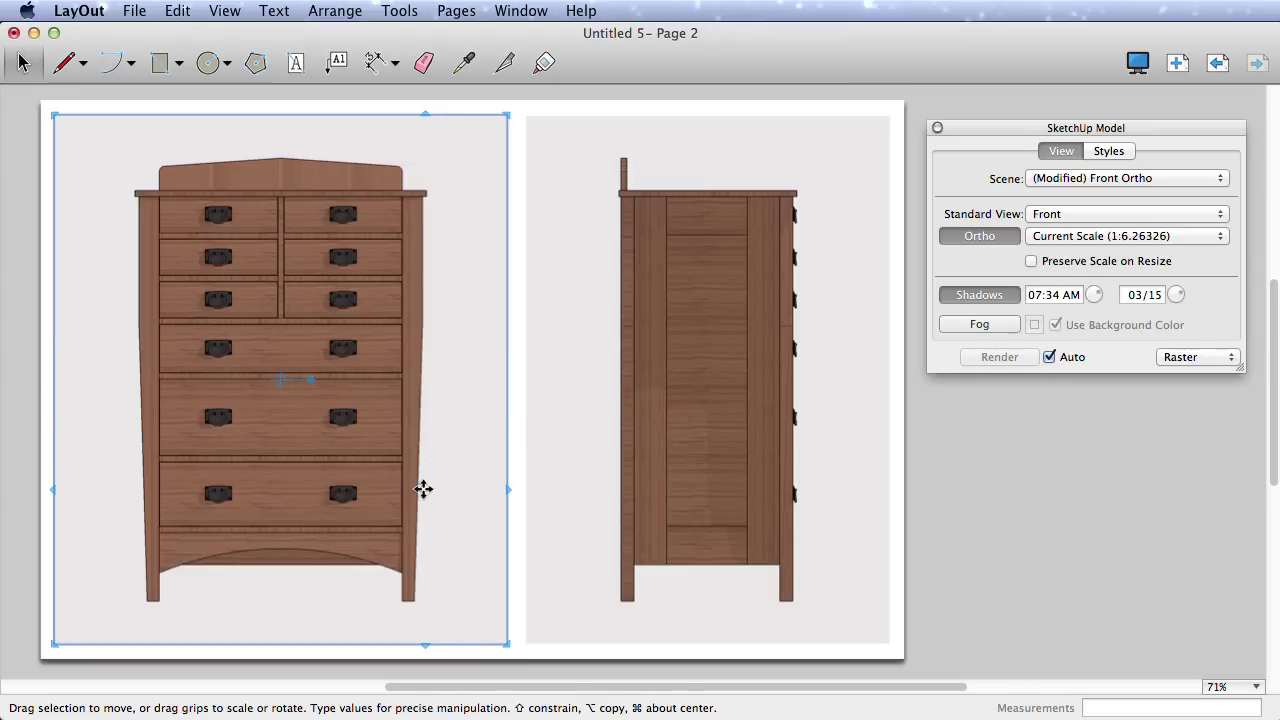
Zoom in on the dresser's drawer and switch the front viewport to Vector rendering.
{"action": "key", "text": "z"}
{"action": "mouse_move", "coordinate": [428, 545]}
{"action": "left_mouse_down"}
{"action": "mouse_move", "coordinate": [410, 444]}
{"action": "mouse_move", "coordinate": [417, 303]}
{"action": "mouse_move", "coordinate": [360, 97]}
{"action": "mouse_move", "coordinate": [380, 337]}
{"action": "left_mouse_up"}
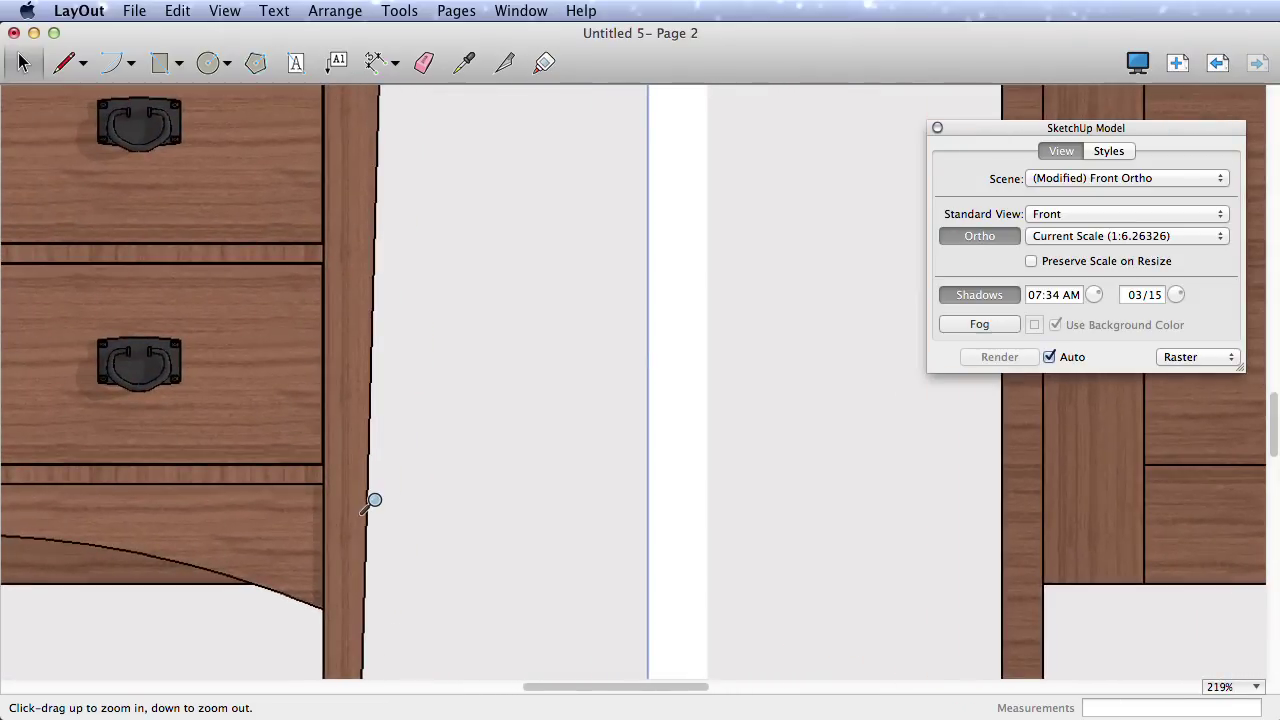
{"action": "mouse_move", "coordinate": [374, 500]}
{"action": "left_mouse_down"}
{"action": "mouse_move", "coordinate": [371, 409]}
{"action": "mouse_move", "coordinate": [383, 394]}
{"action": "mouse_move", "coordinate": [391, 429]}
{"action": "left_mouse_up"}
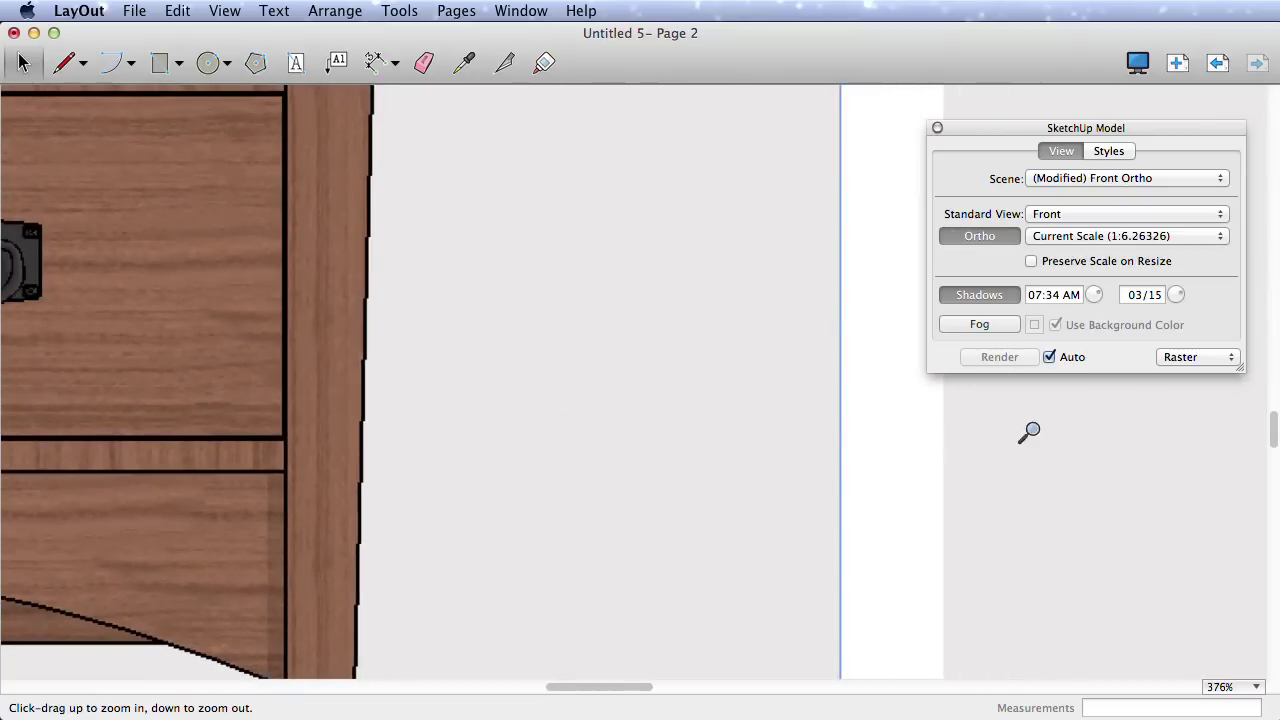
{"action": "left_click", "coordinate": [1205, 358]}
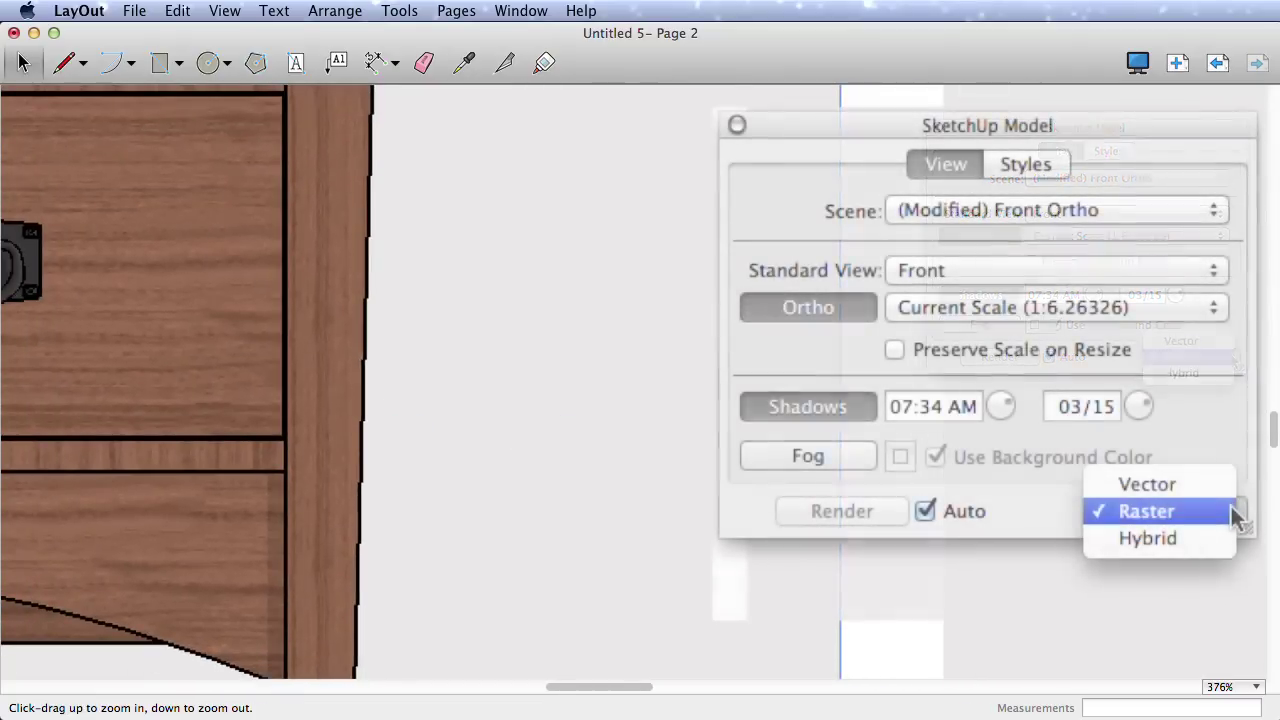
{"action": "left_click", "coordinate": [1153, 484]}
{"action": "middle_click_drag", "start_coordinate": [455, 397], "coordinate": [530, 363]}
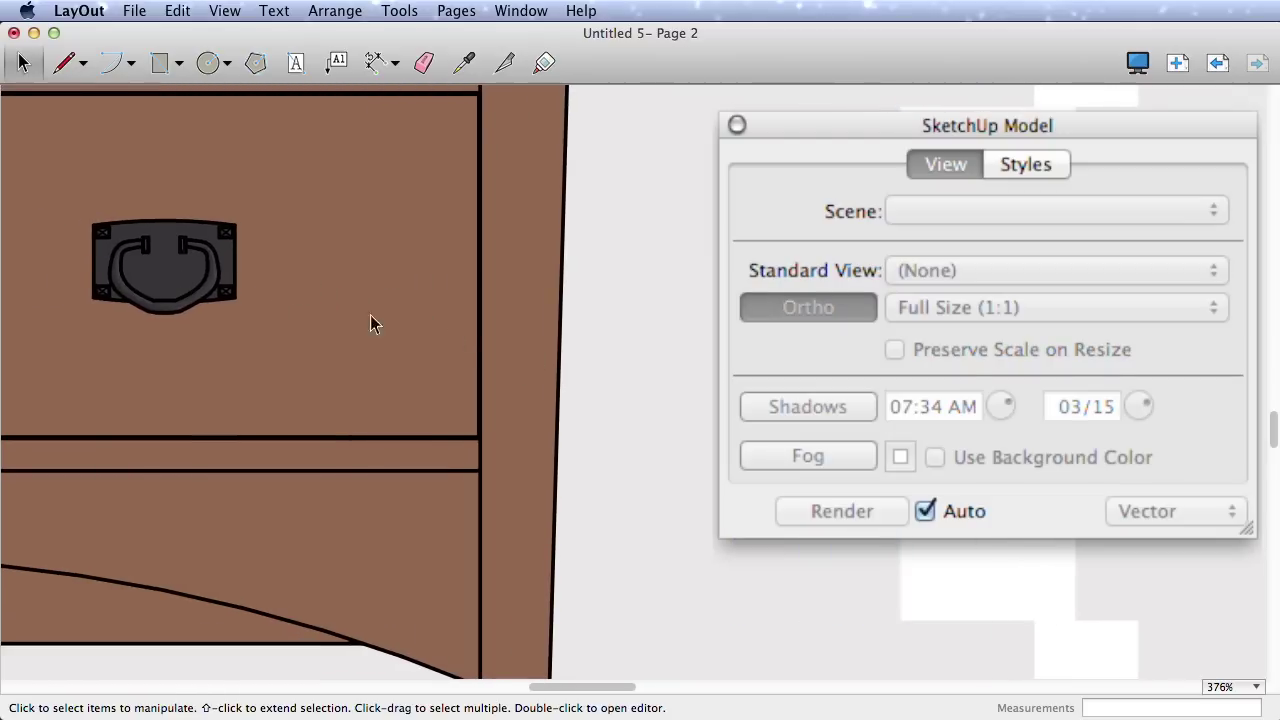
Set the front dresser viewport to Hybrid rendering and re-render it.
{"action": "left_click", "coordinate": [785, 610]}
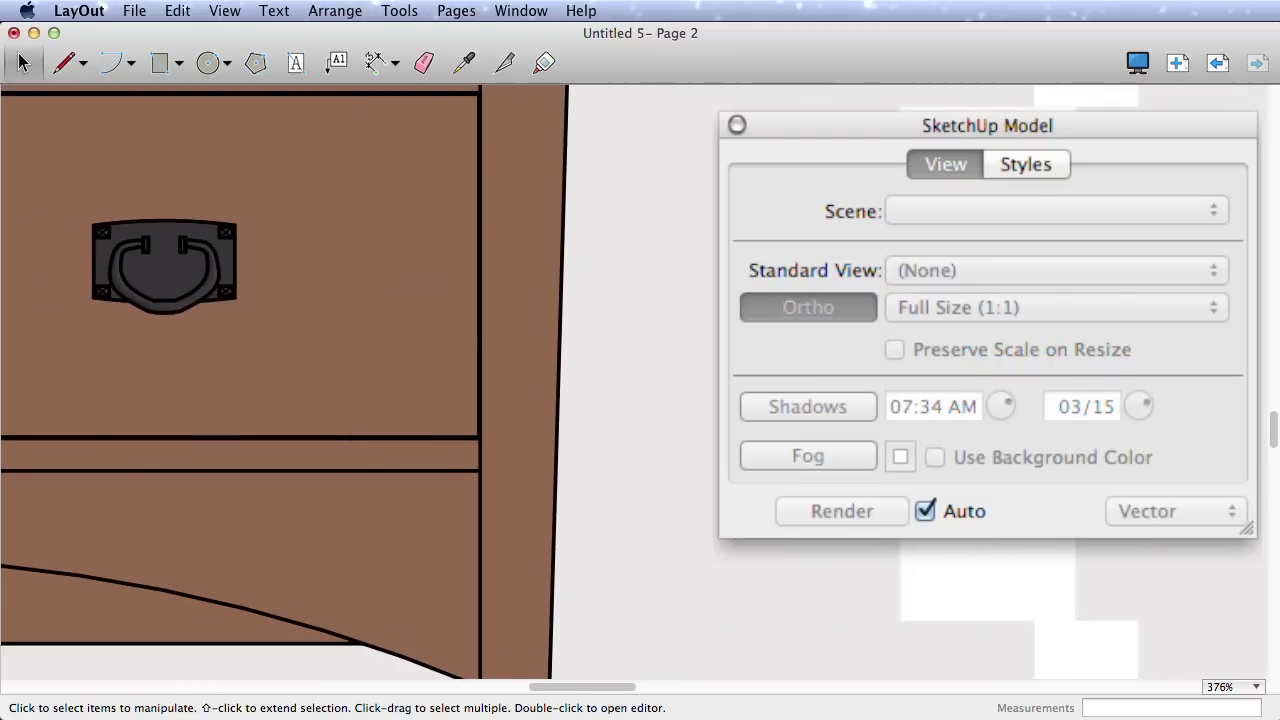
{"action": "left_click", "coordinate": [1227, 530]}
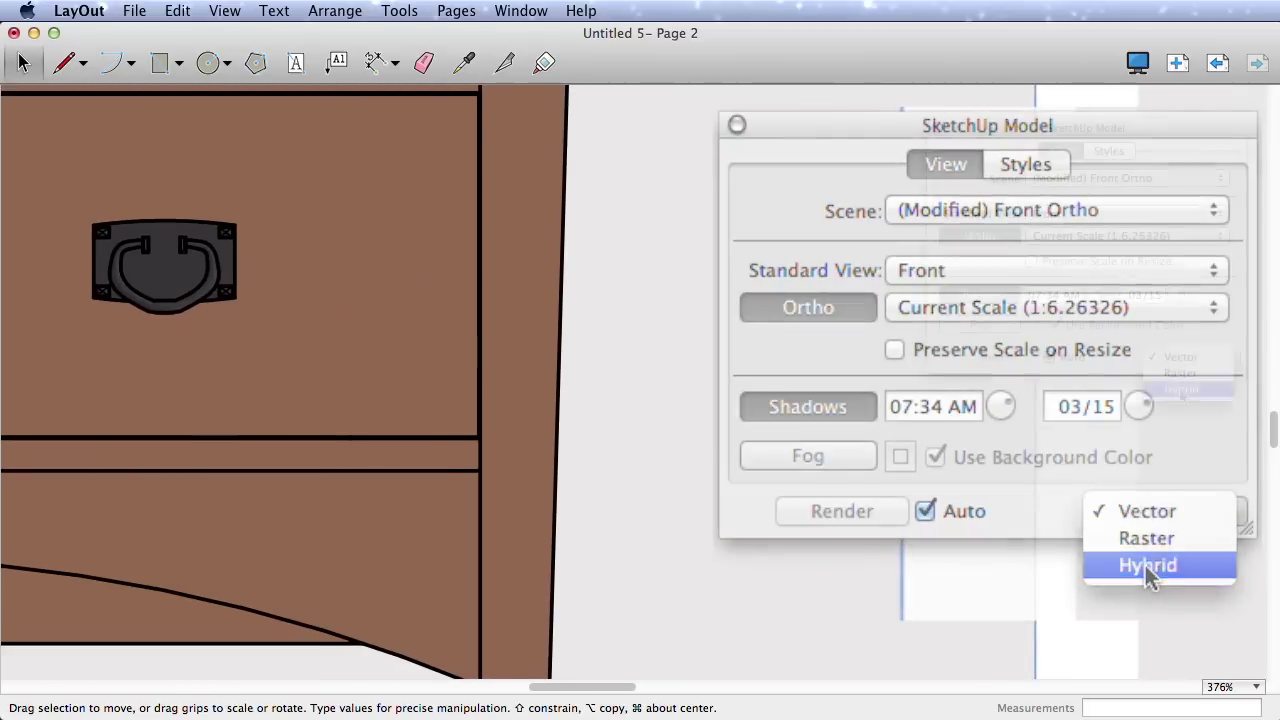
{"action": "left_click", "coordinate": [1180, 388]}
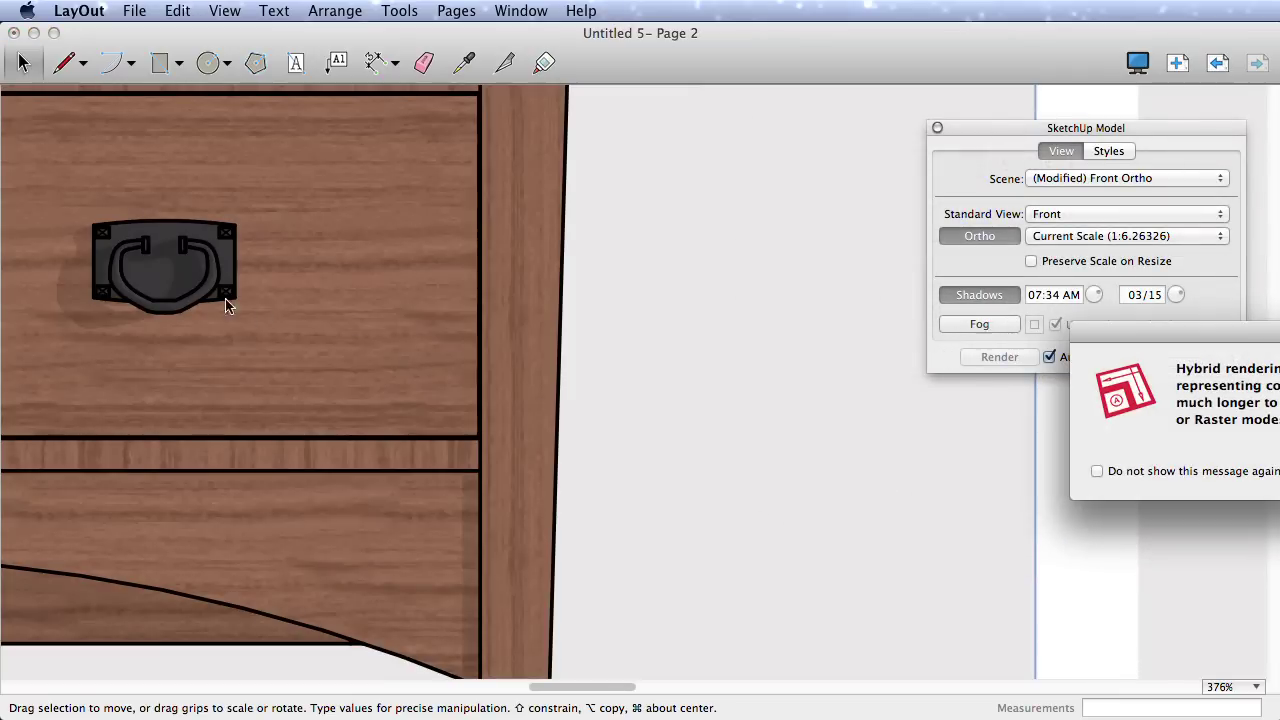
{"action": "key", "text": "Return"}
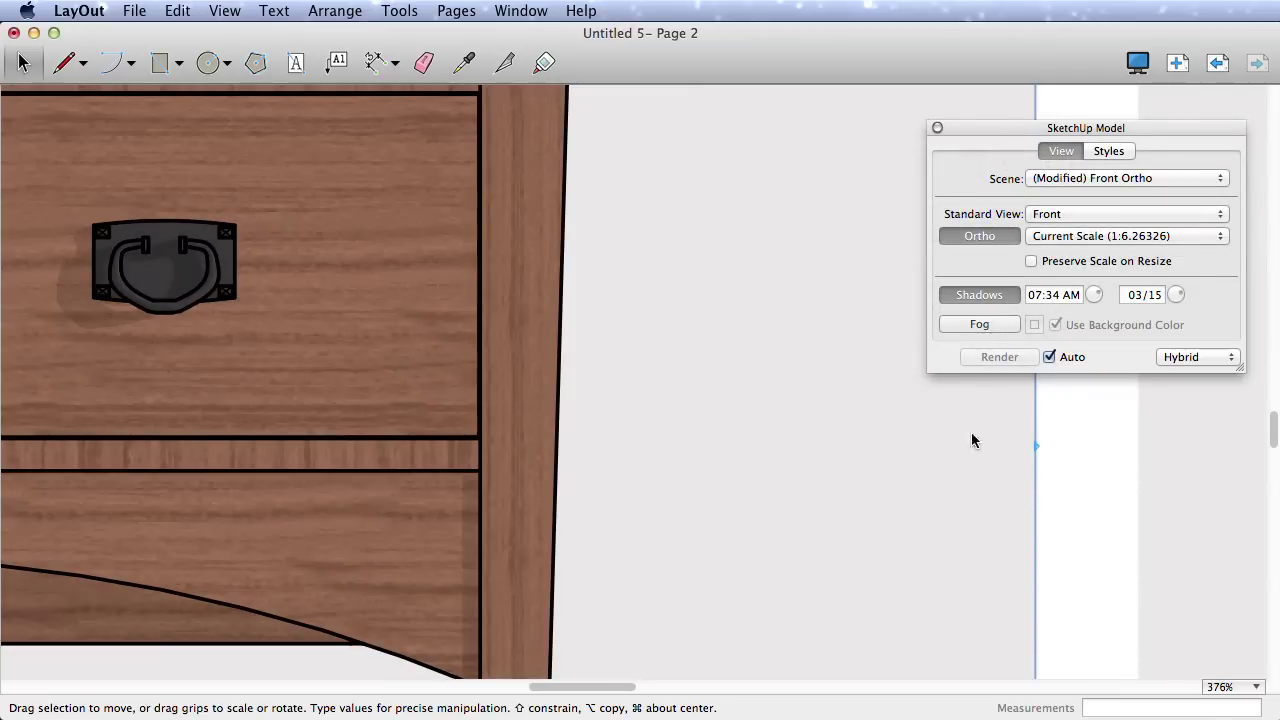
{"action": "key", "text": "Escape"}
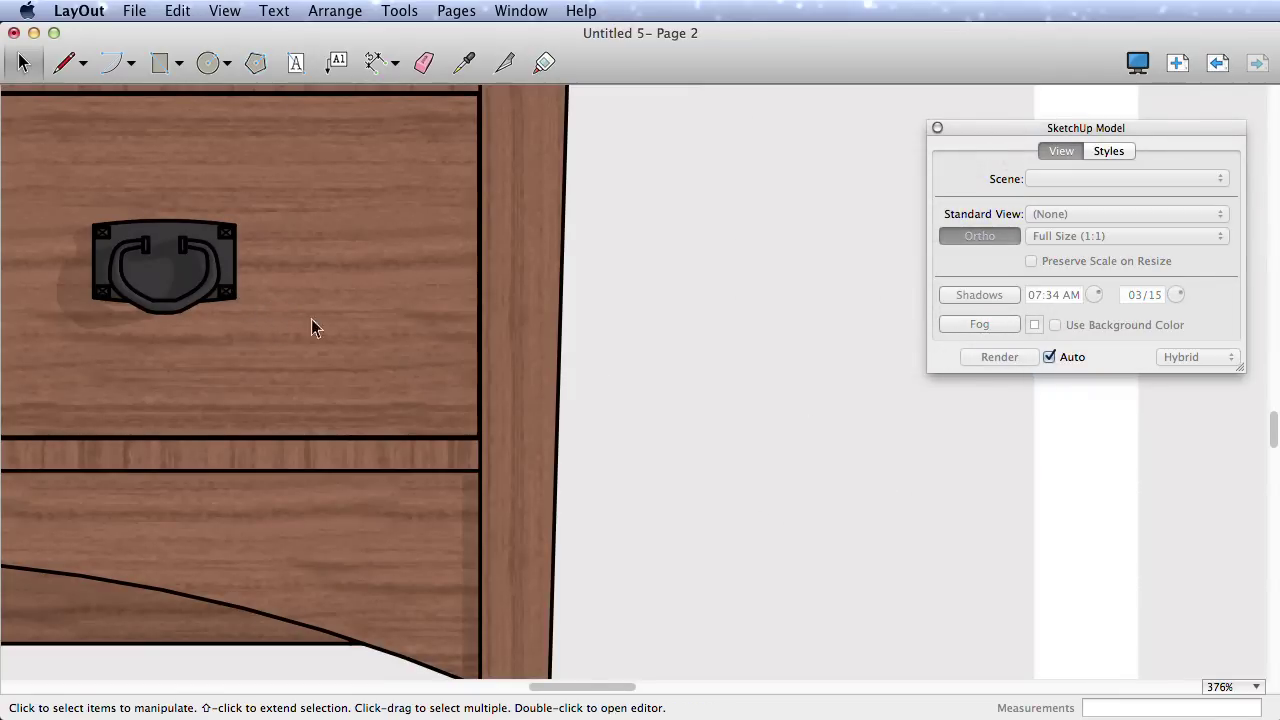
{"action": "left_click", "coordinate": [539, 421]}
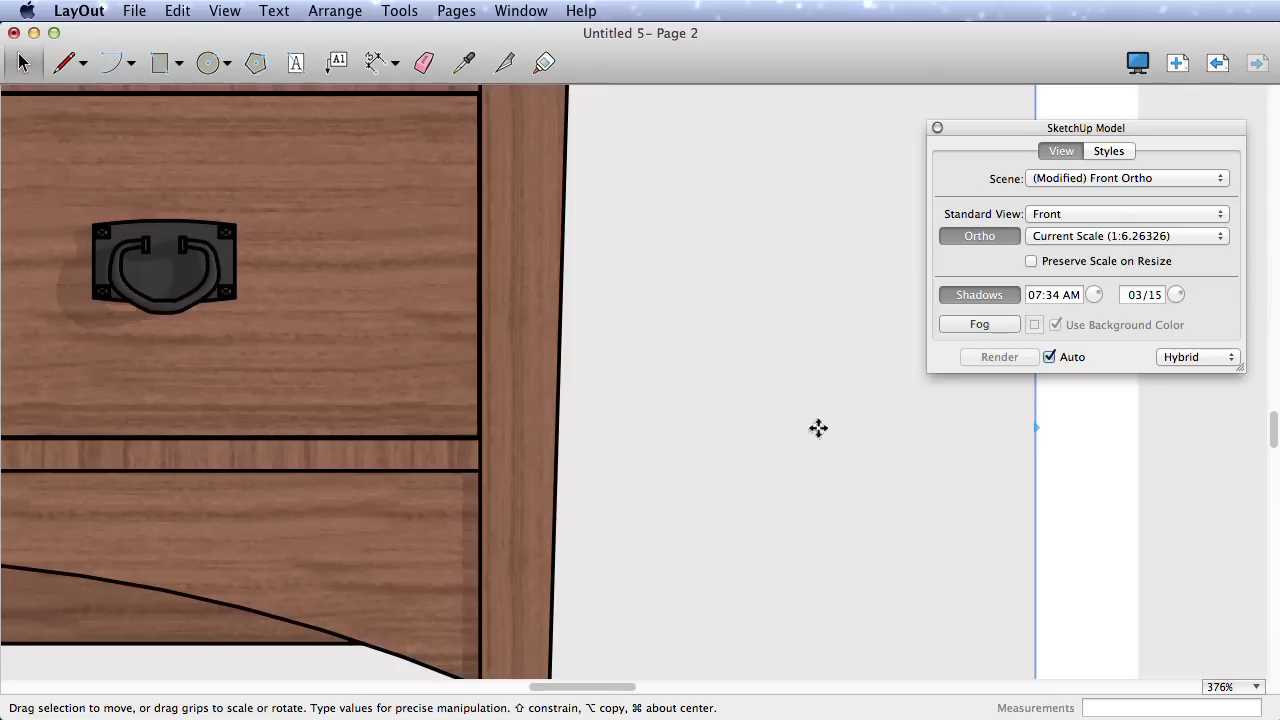
{"action": "left_click", "coordinate": [1229, 358]}
{"action": "left_click", "coordinate": [1186, 354]}
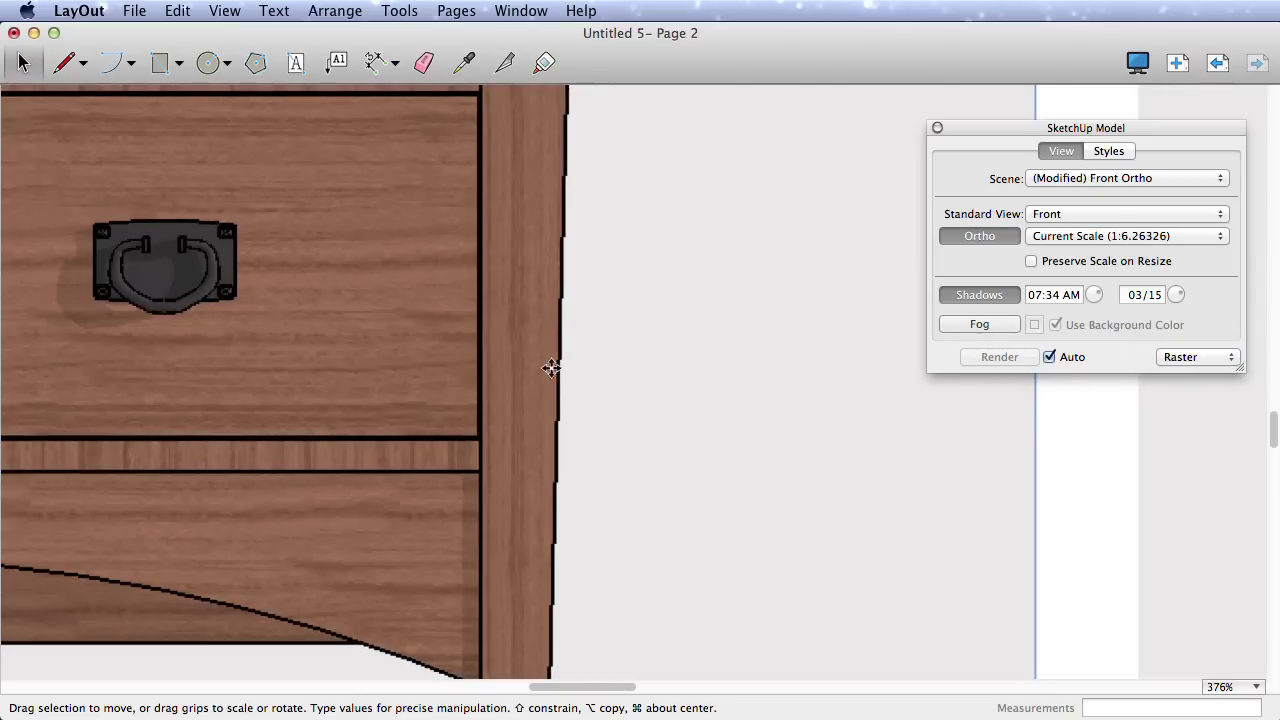
Zoom and pan out to about 70% so the whole of Page 2 fits.
{"action": "key", "text": "z"}
{"action": "left_click_drag", "start_coordinate": [609, 394], "coordinate": [608, 520]}
{"action": "key", "text": "h"}
{"action": "left_click_drag", "start_coordinate": [670, 370], "coordinate": [517, 494]}
{"action": "key", "text": "z"}
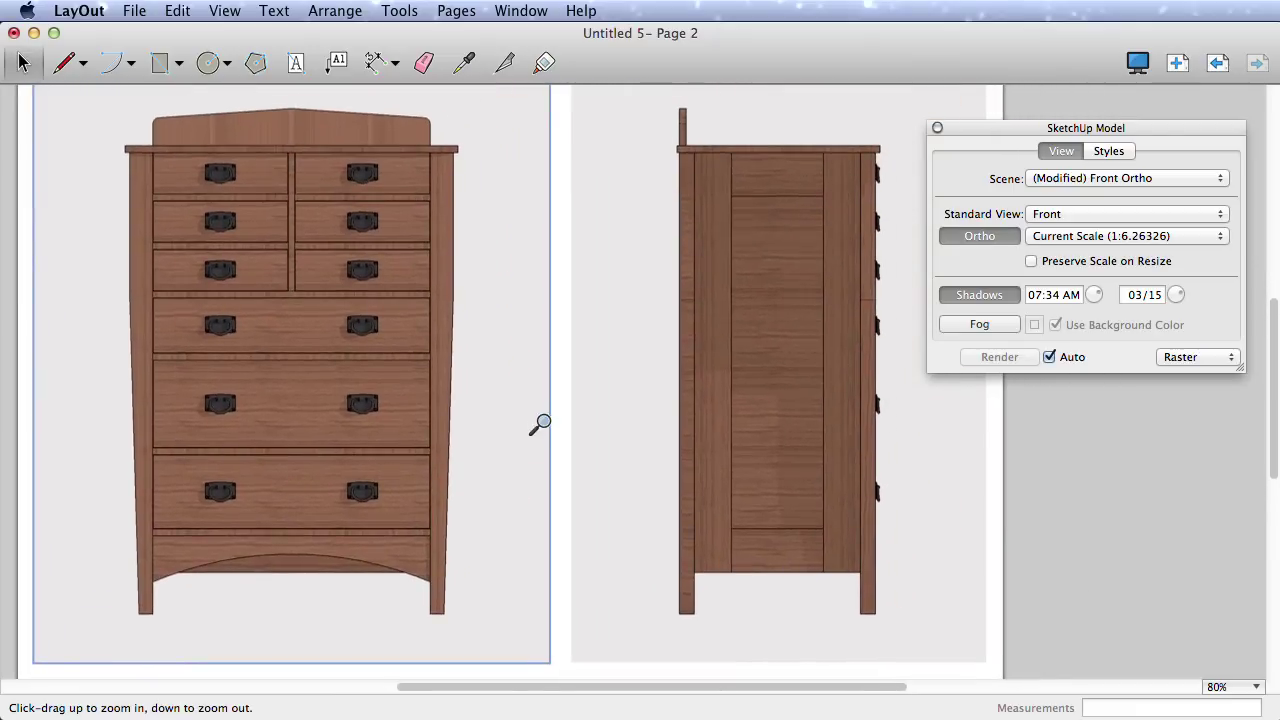
{"action": "mouse_move", "coordinate": [534, 423]}
{"action": "left_mouse_down"}
{"action": "mouse_move", "coordinate": [534, 466]}
{"action": "mouse_move", "coordinate": [551, 457]}
{"action": "left_mouse_up"}
{"action": "key", "text": "space"}
{"action": "left_click", "coordinate": [559, 432]}
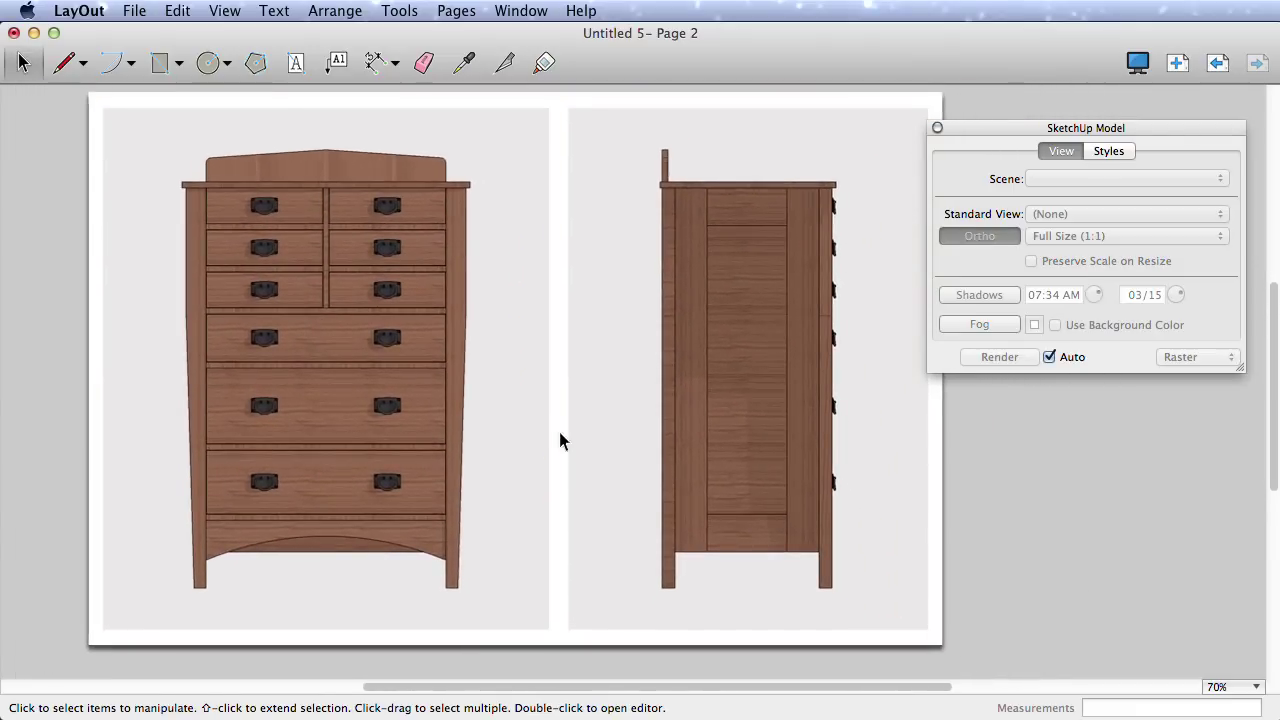
{"action": "left_click", "coordinate": [134, 10]}
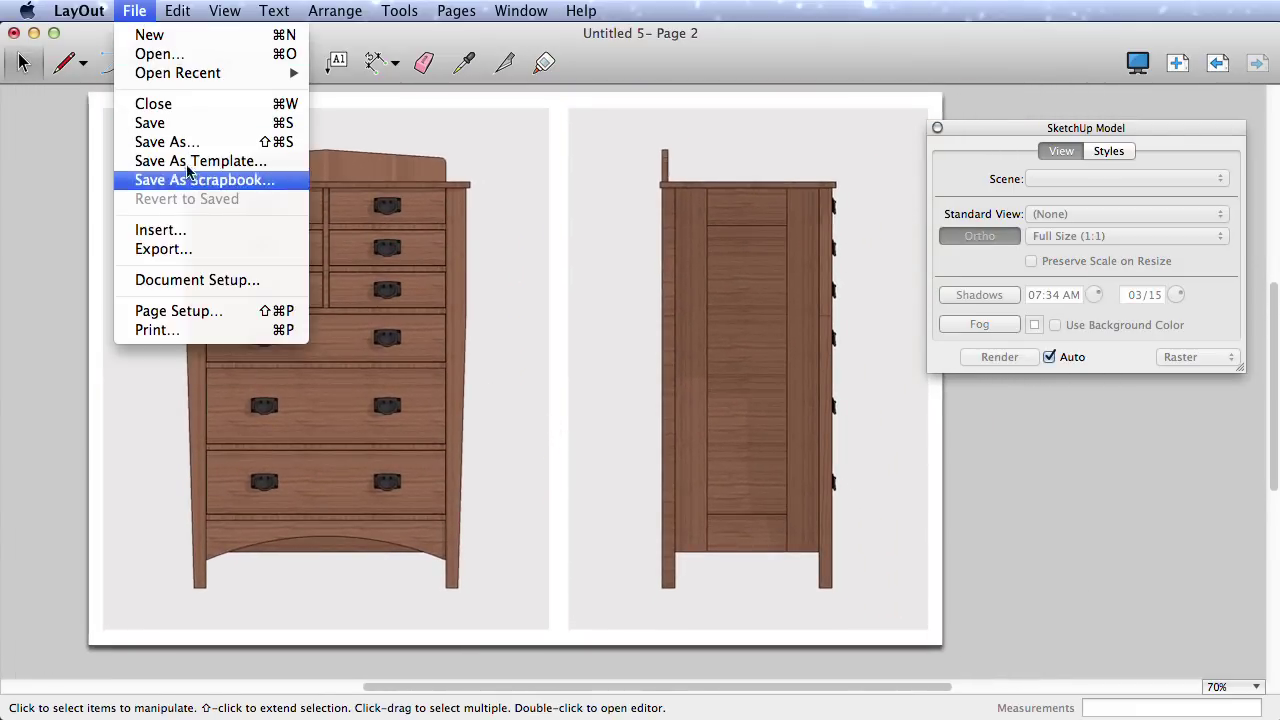
{"action": "left_click", "coordinate": [207, 278]}
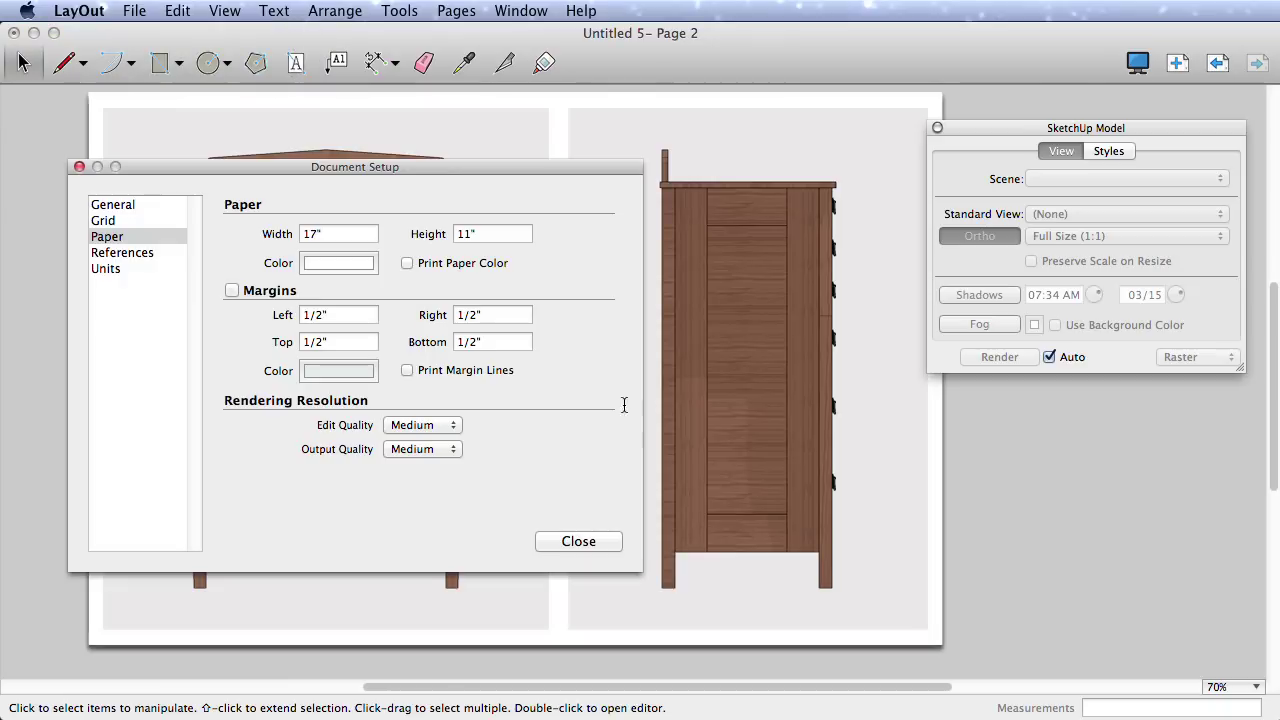
{"action": "left_click", "coordinate": [440, 427]}
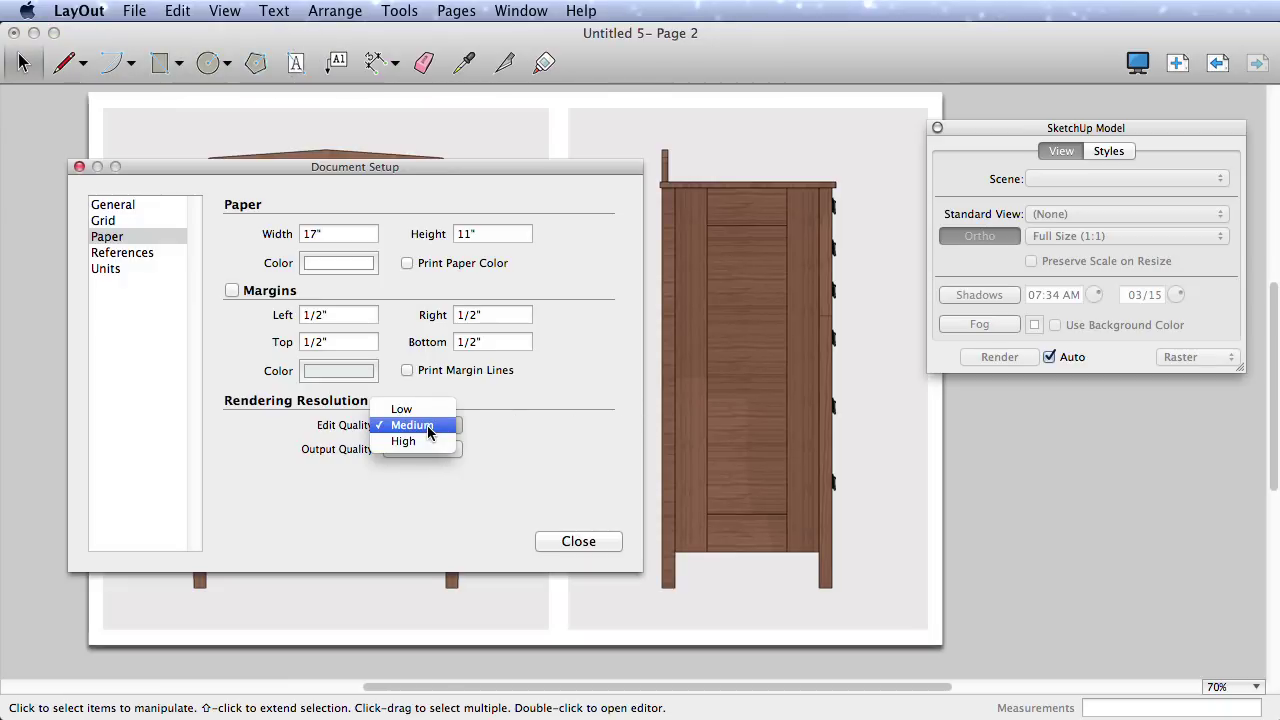
{"action": "left_click", "coordinate": [420, 425]}
{"action": "left_click", "coordinate": [425, 449]}
{"action": "left_click", "coordinate": [475, 448]}
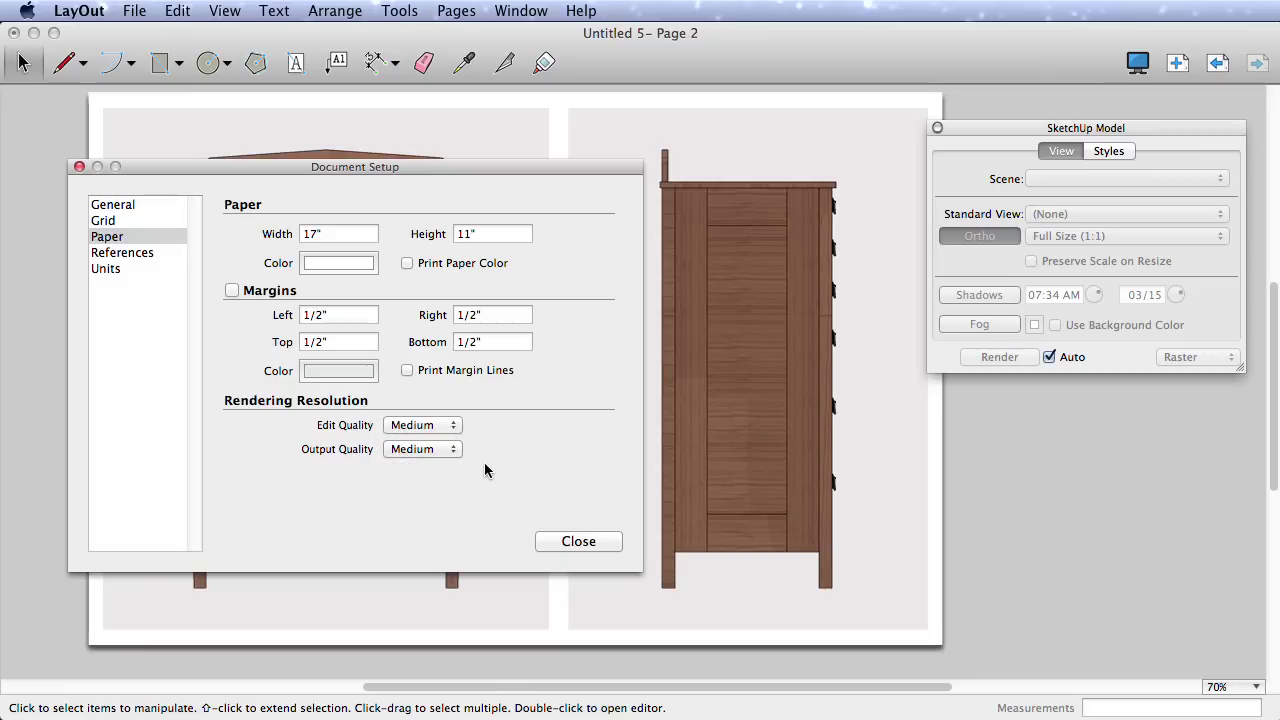
{"action": "left_click", "coordinate": [588, 541]}
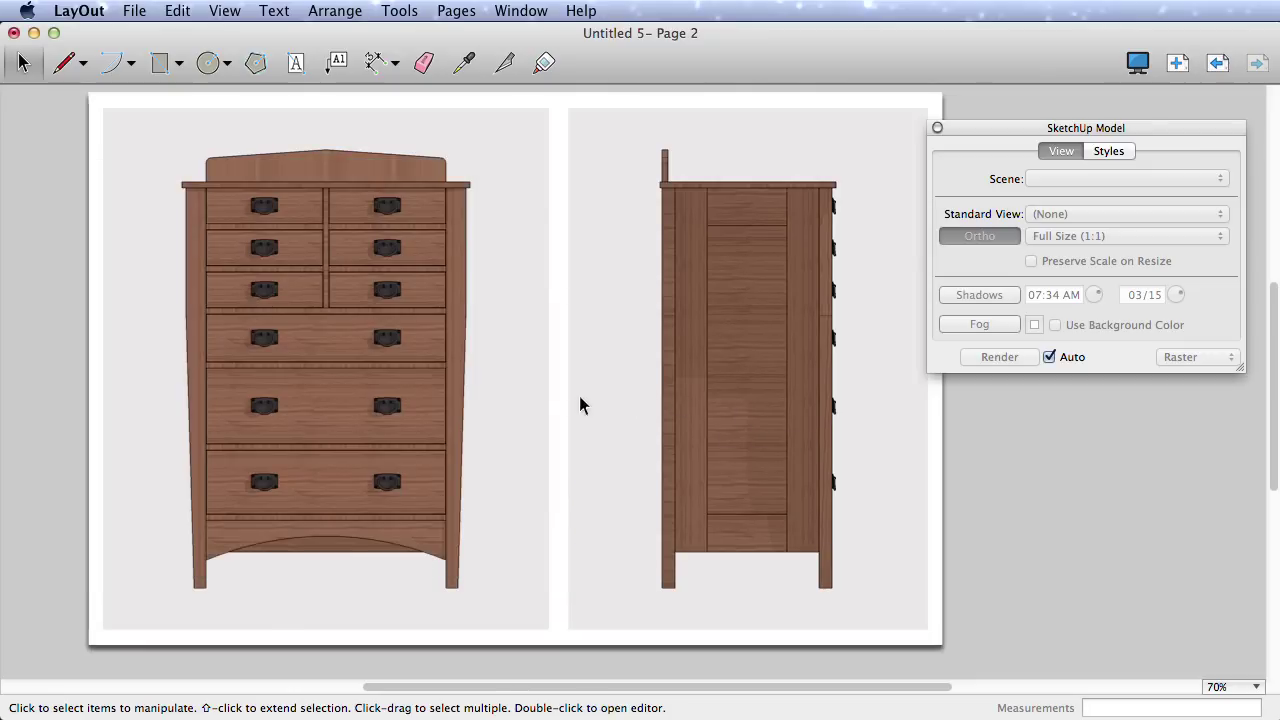
{"action": "middle_click_drag", "start_coordinate": [580, 397], "coordinate": [528, 409]}
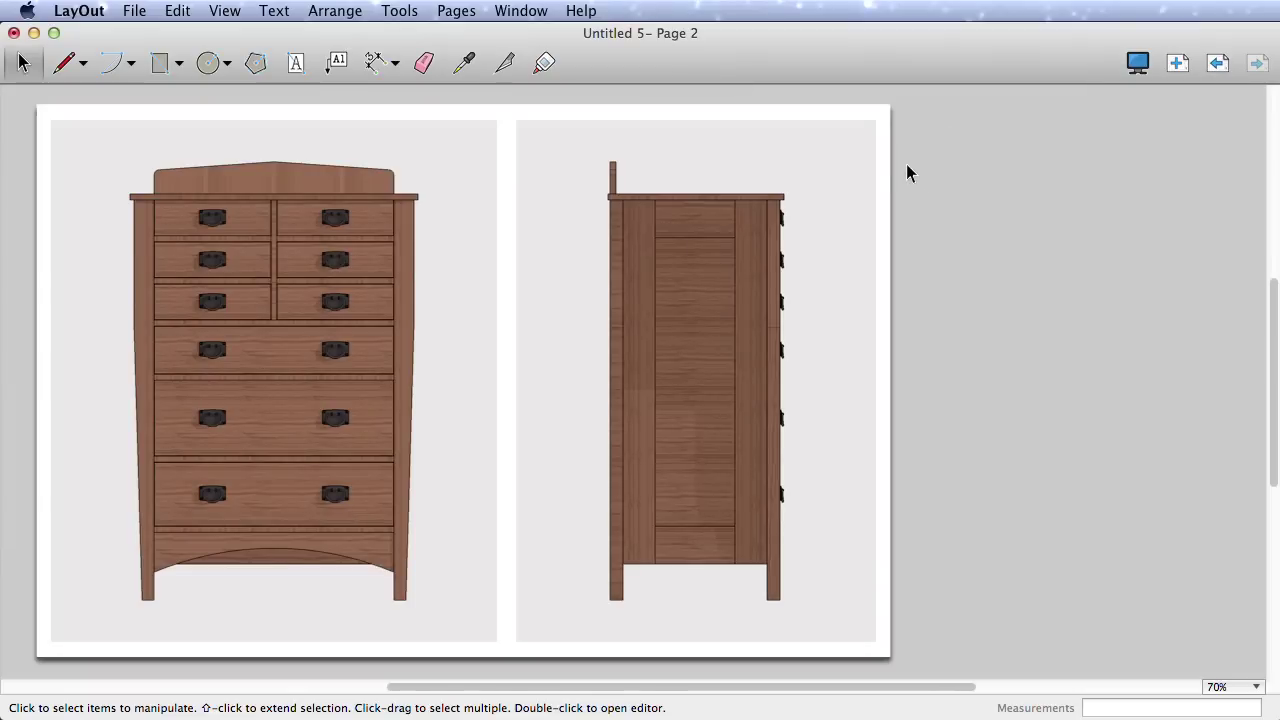
{"action": "left_click", "coordinate": [136, 12]}
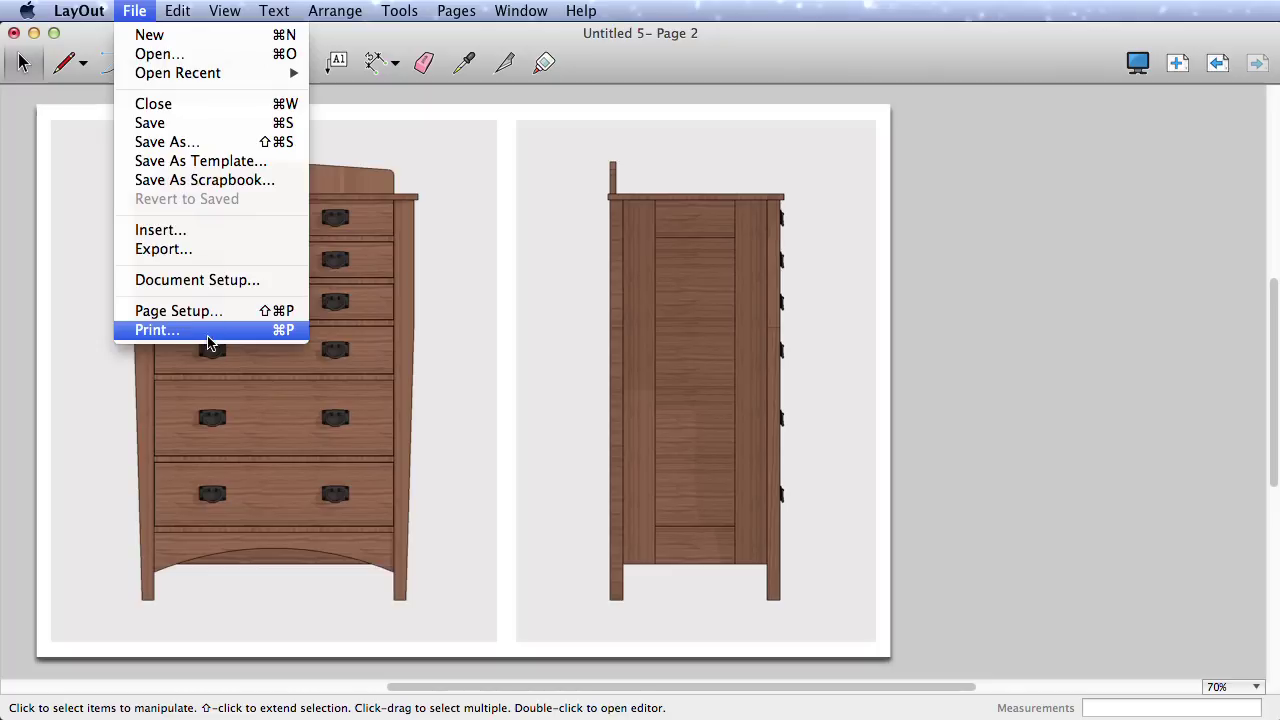
{"action": "left_click", "coordinate": [196, 256]}
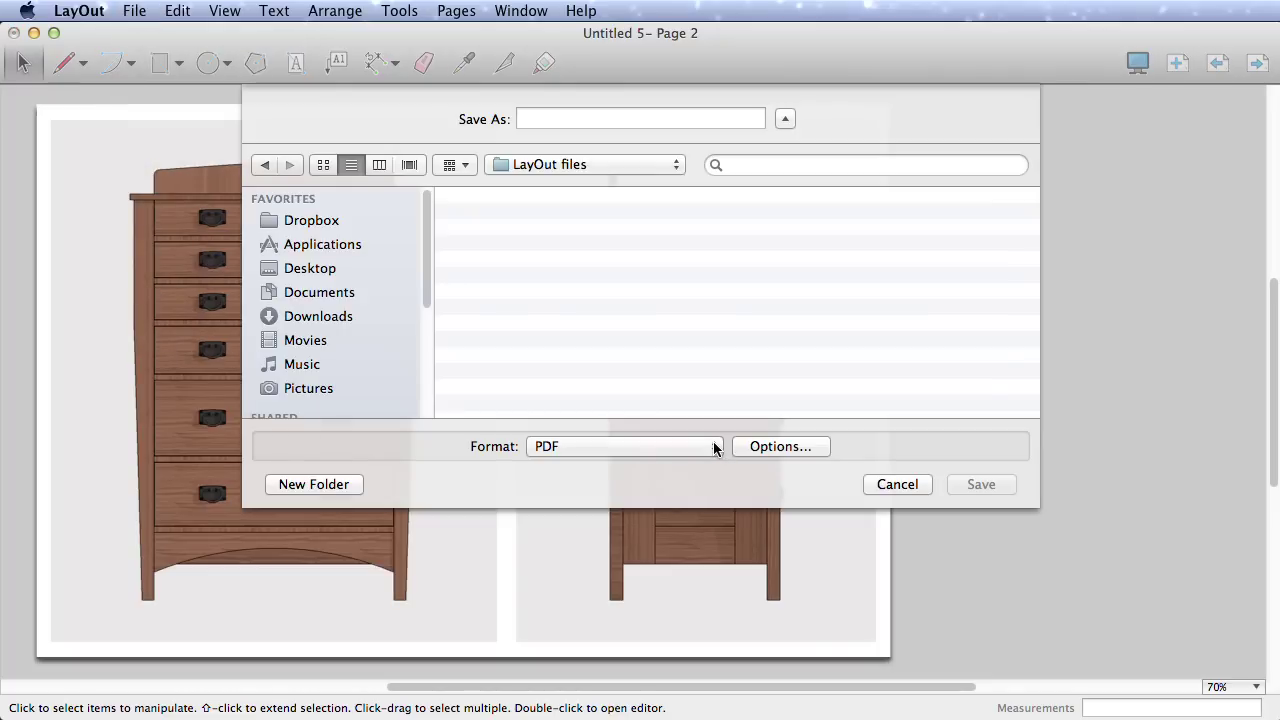
{"action": "left_click", "coordinate": [716, 448]}
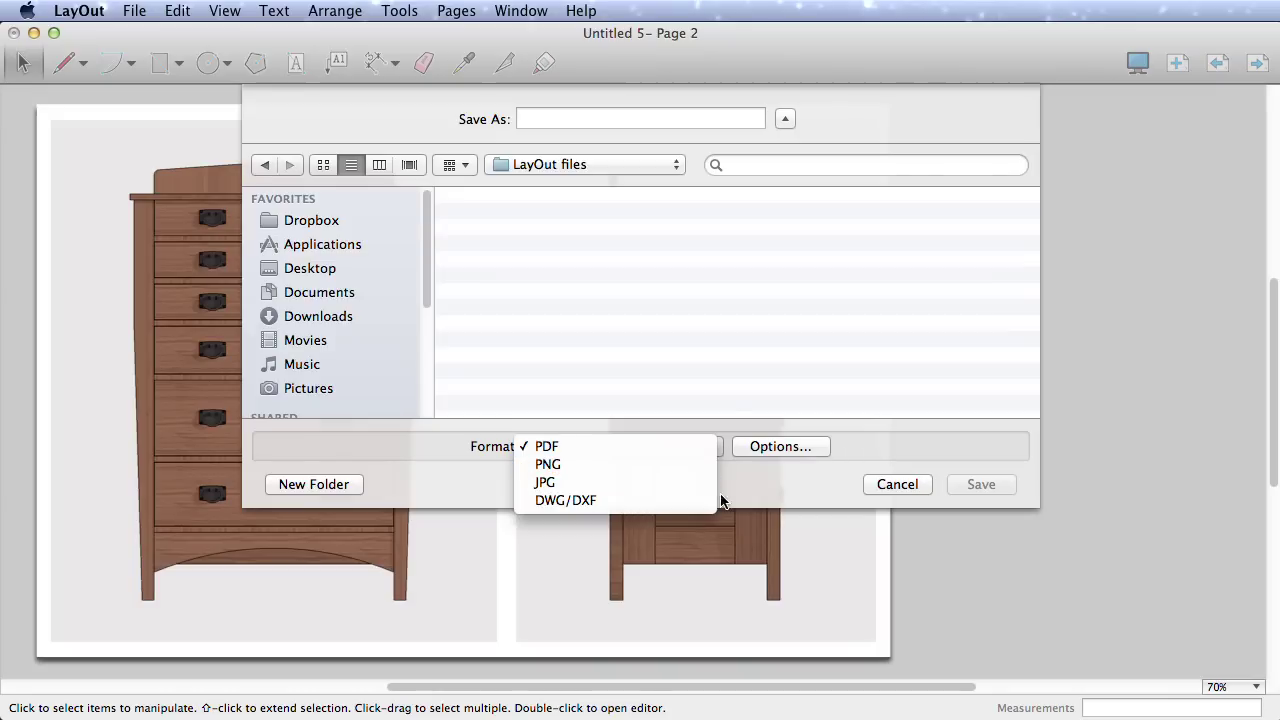
{"action": "left_click", "coordinate": [887, 484]}
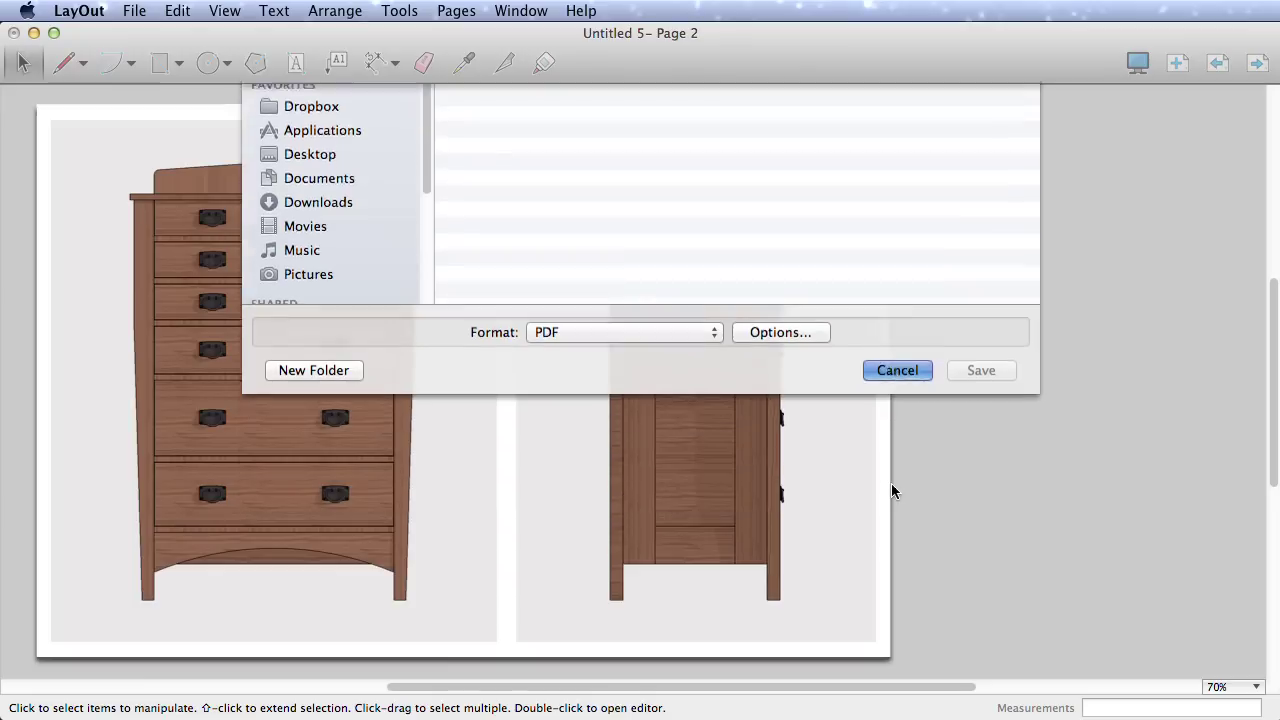
Run the presentation, then open the Pages panel and toggle list and thumbnail views.
{"action": "left_click", "coordinate": [1138, 58]}
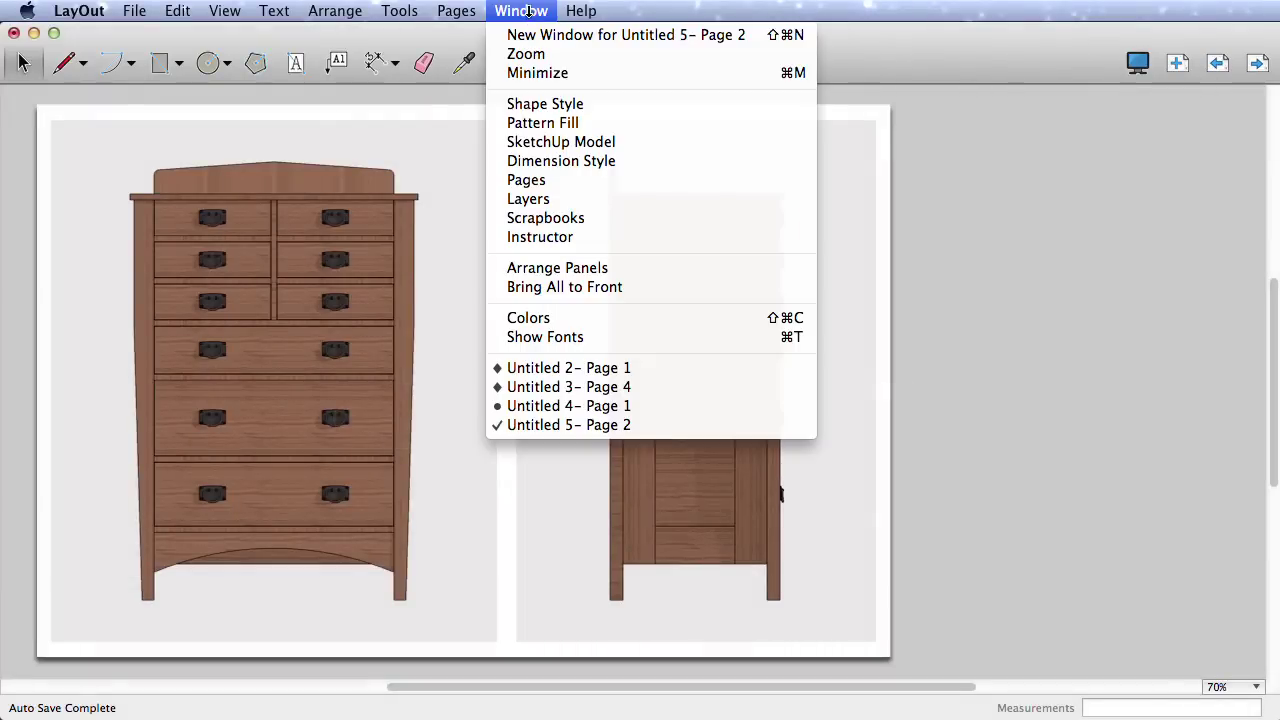
{"action": "left_click", "coordinate": [549, 181]}
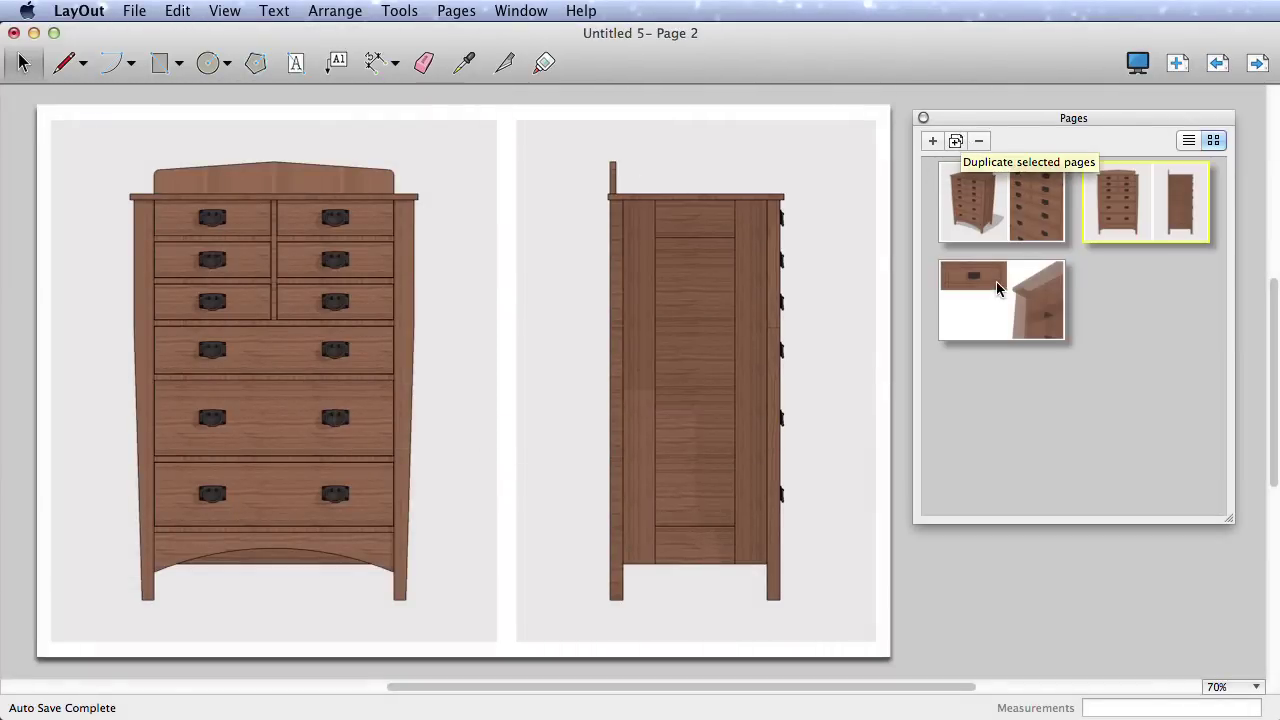
{"action": "left_click", "coordinate": [1189, 142]}
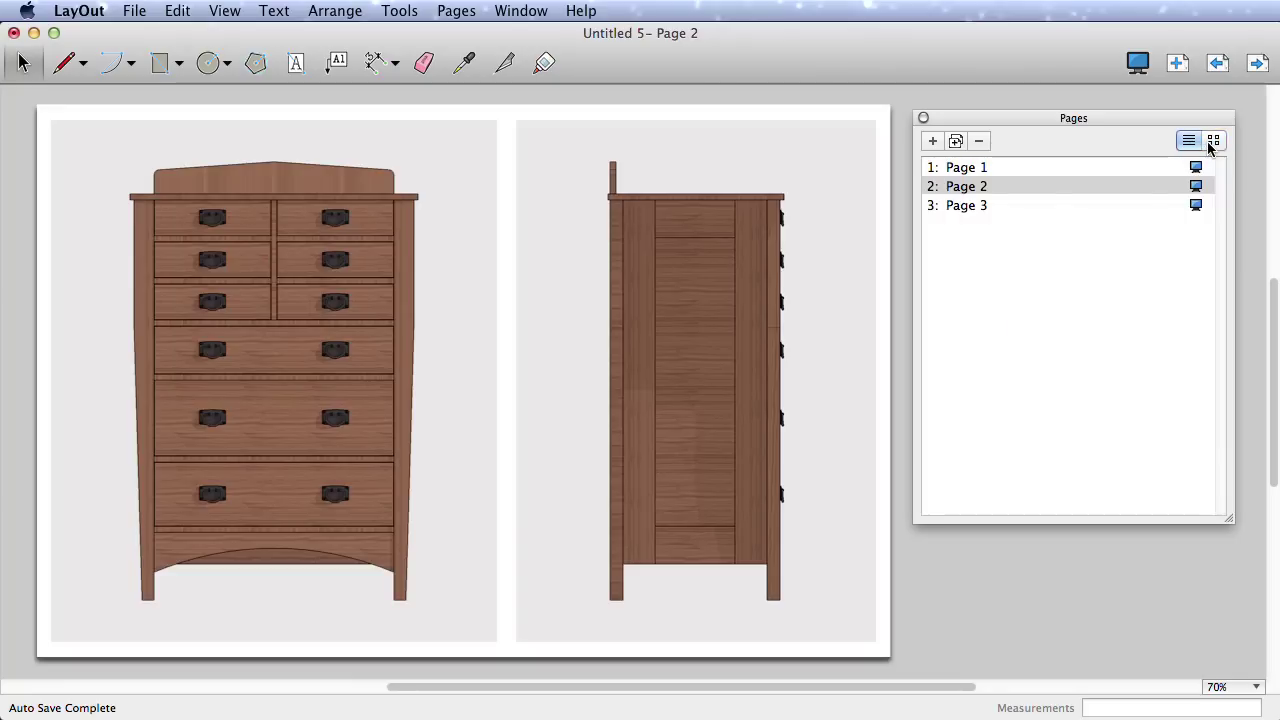
{"action": "left_click", "coordinate": [1213, 142]}
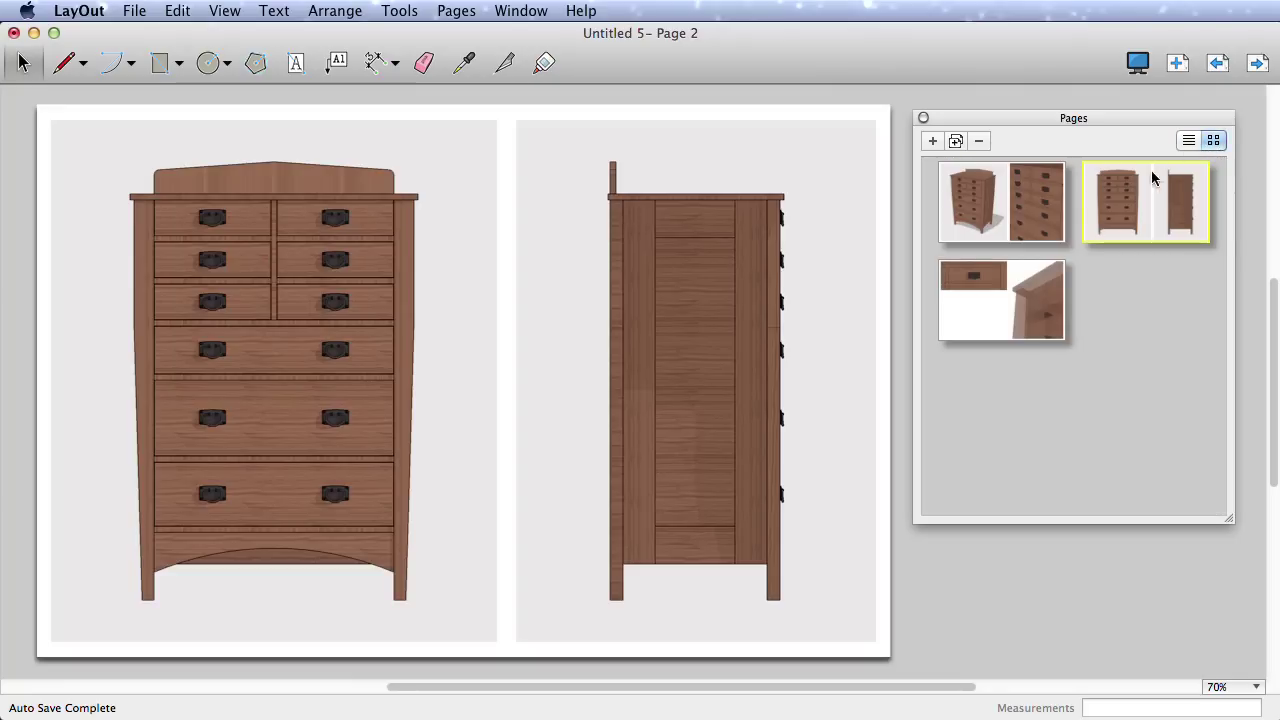
Click through Page 3 and Page 1, then return to Page 2.
{"action": "left_click", "coordinate": [1002, 288]}
{"action": "left_click", "coordinate": [1025, 219]}
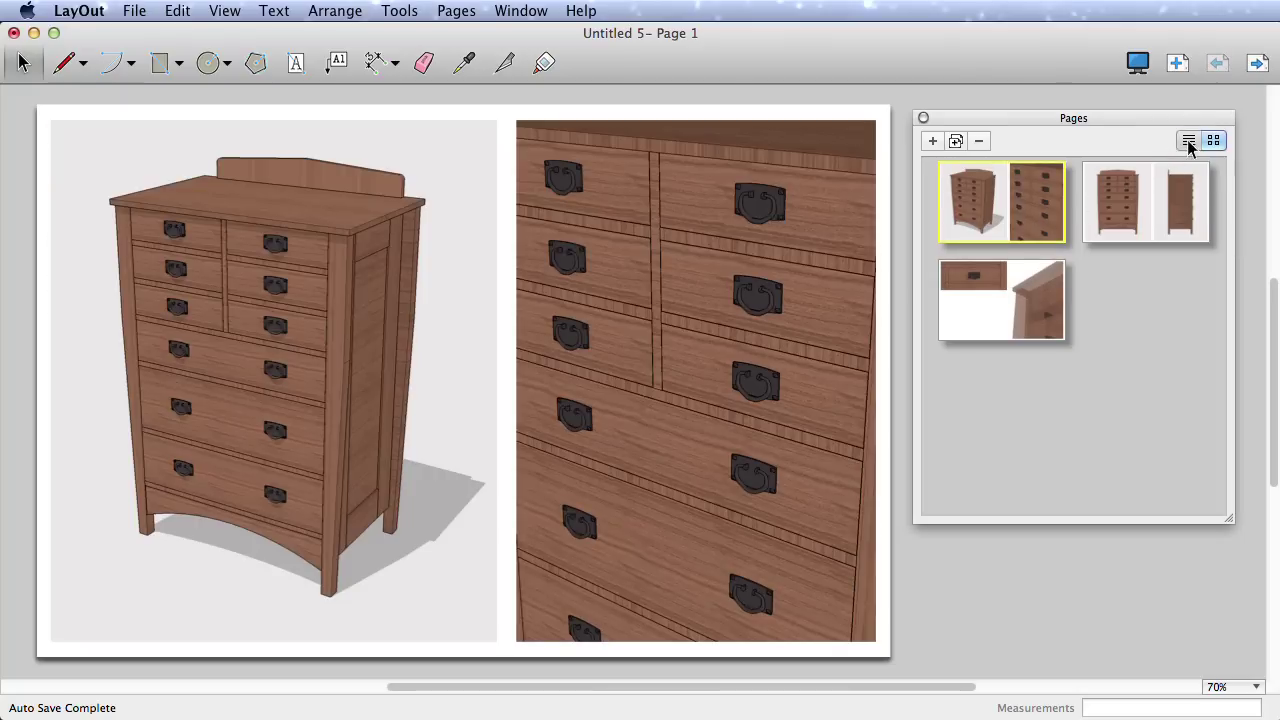
{"action": "left_click", "coordinate": [1189, 141]}
{"action": "double_click", "coordinate": [968, 170]}
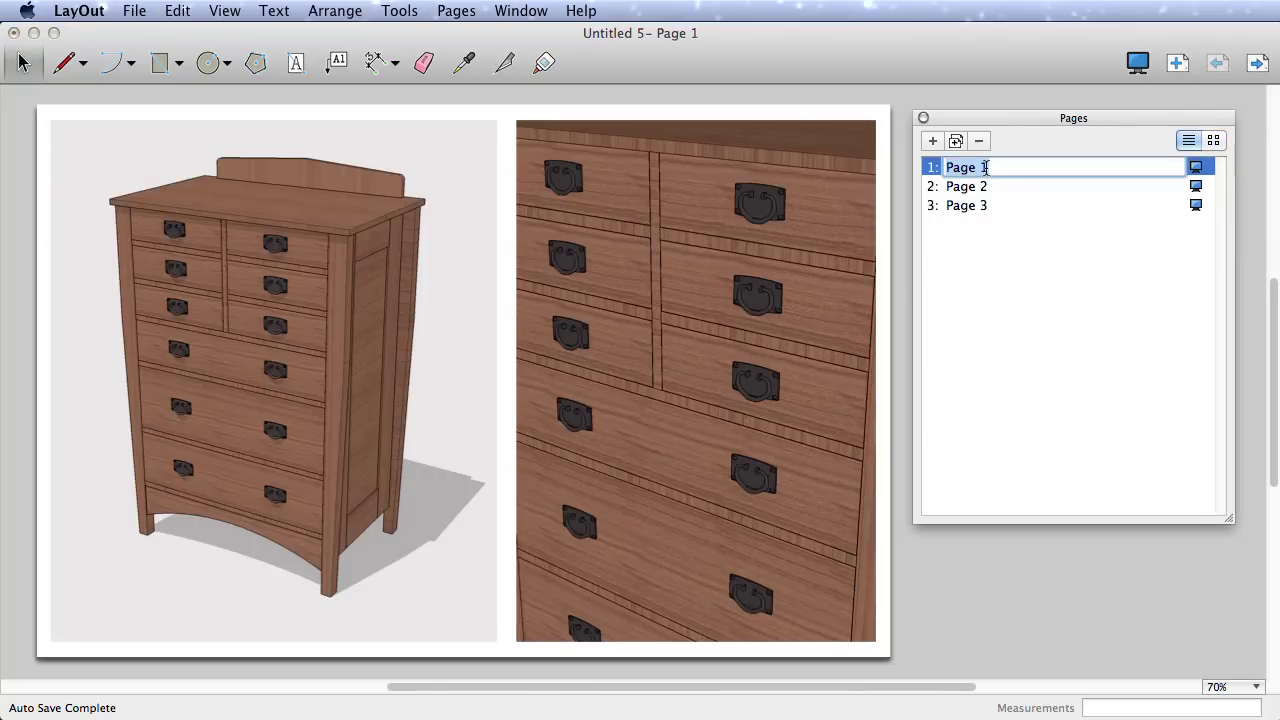
{"action": "left_click", "coordinate": [985, 188]}
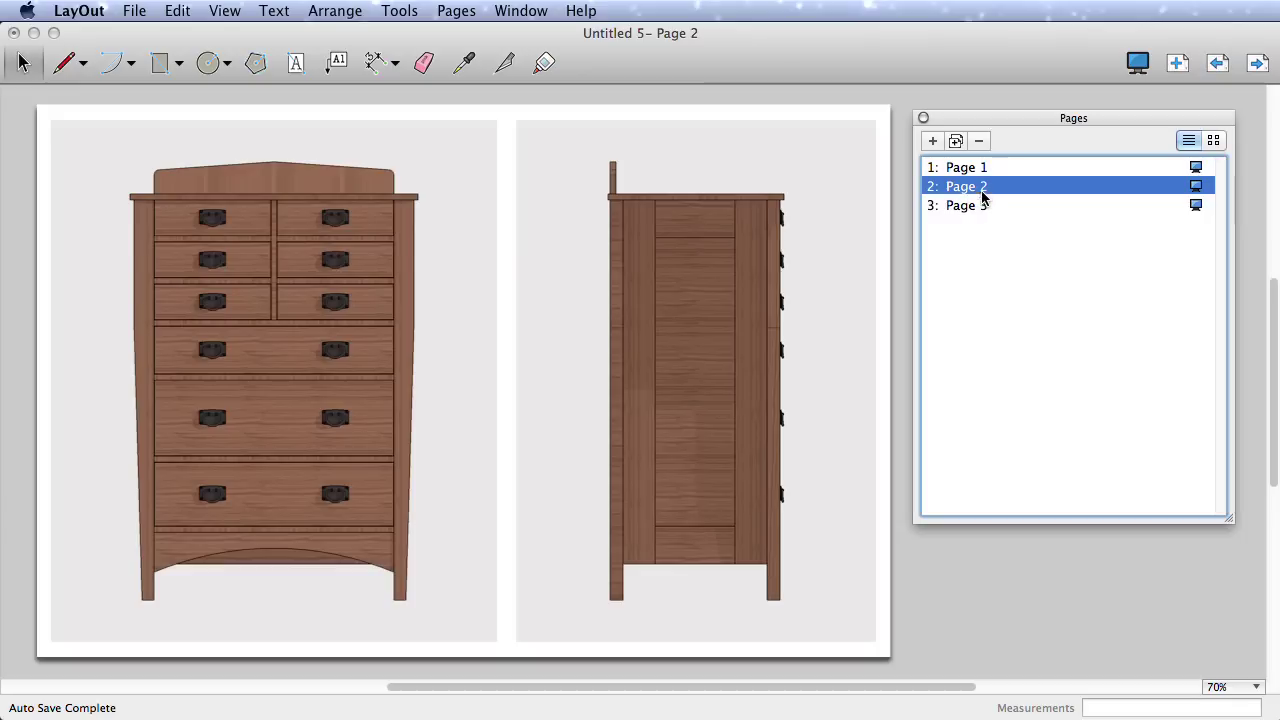
{"action": "left_click", "coordinate": [603, 81]}
{"action": "left_click", "coordinate": [521, 10]}
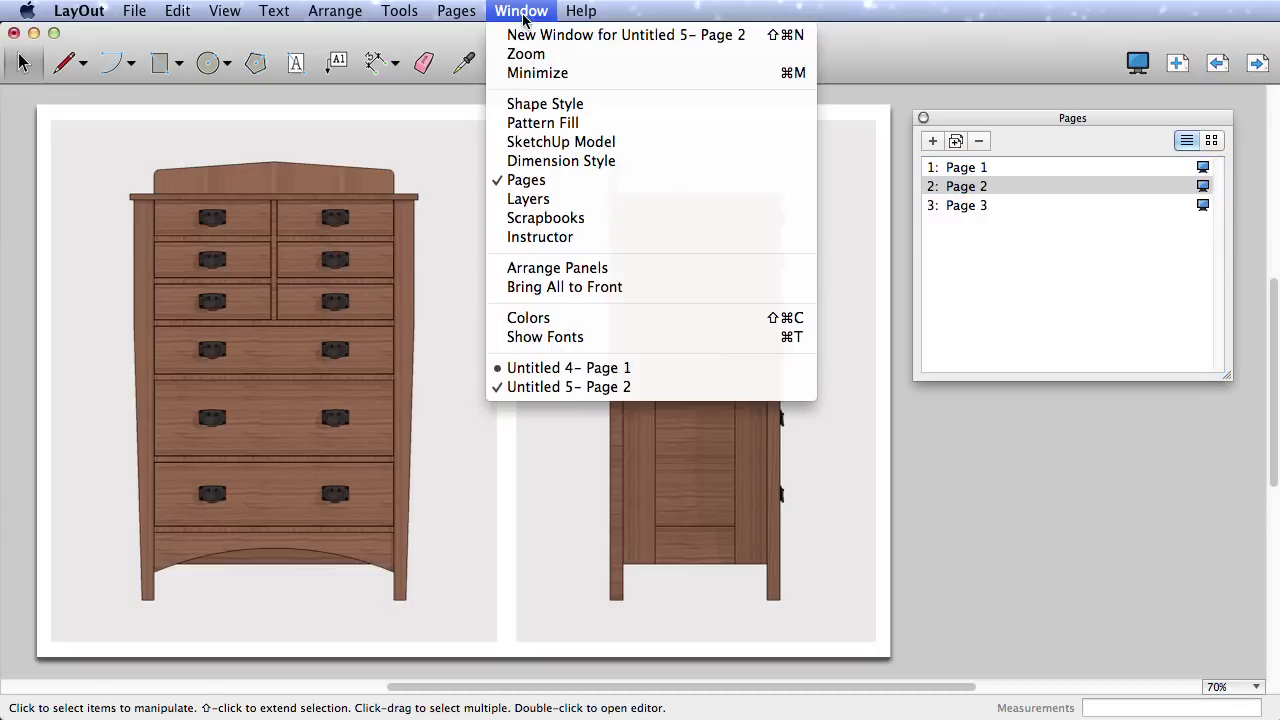
Open the Layers panel, show pages as thumbnails, and lock the On Every Page layer.
{"action": "left_click", "coordinate": [528, 199]}
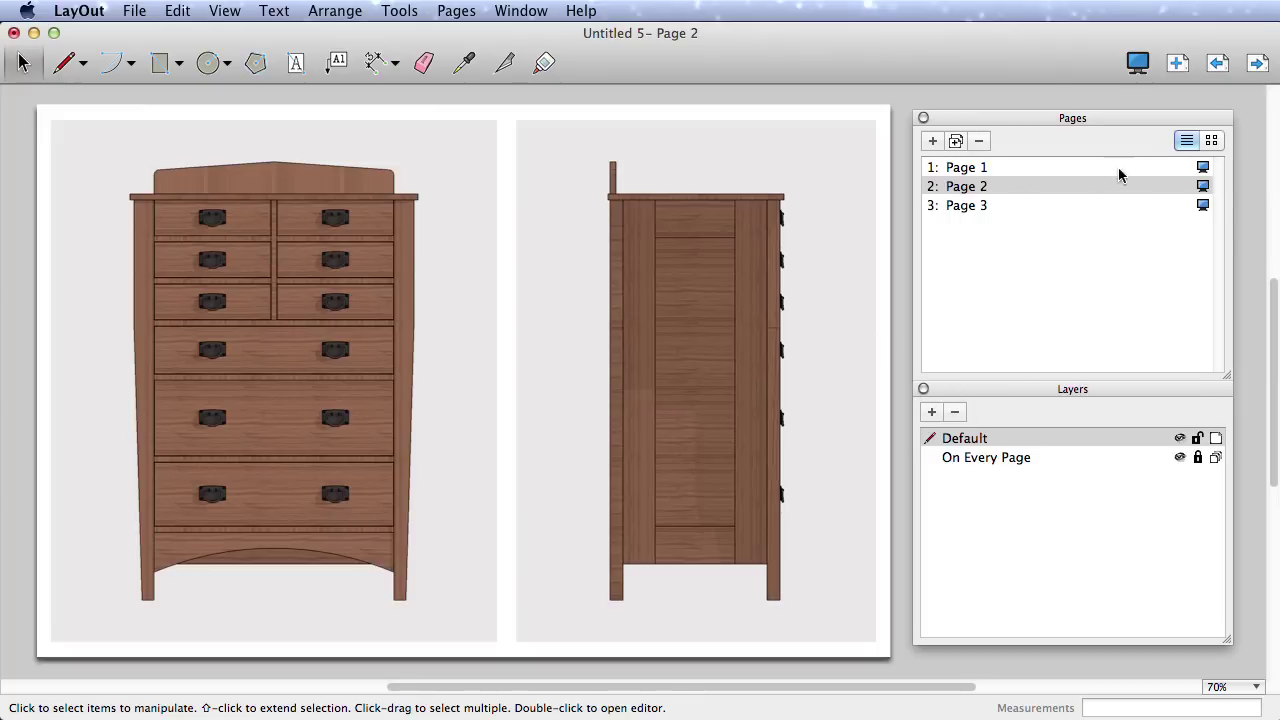
{"action": "left_click", "coordinate": [1211, 142]}
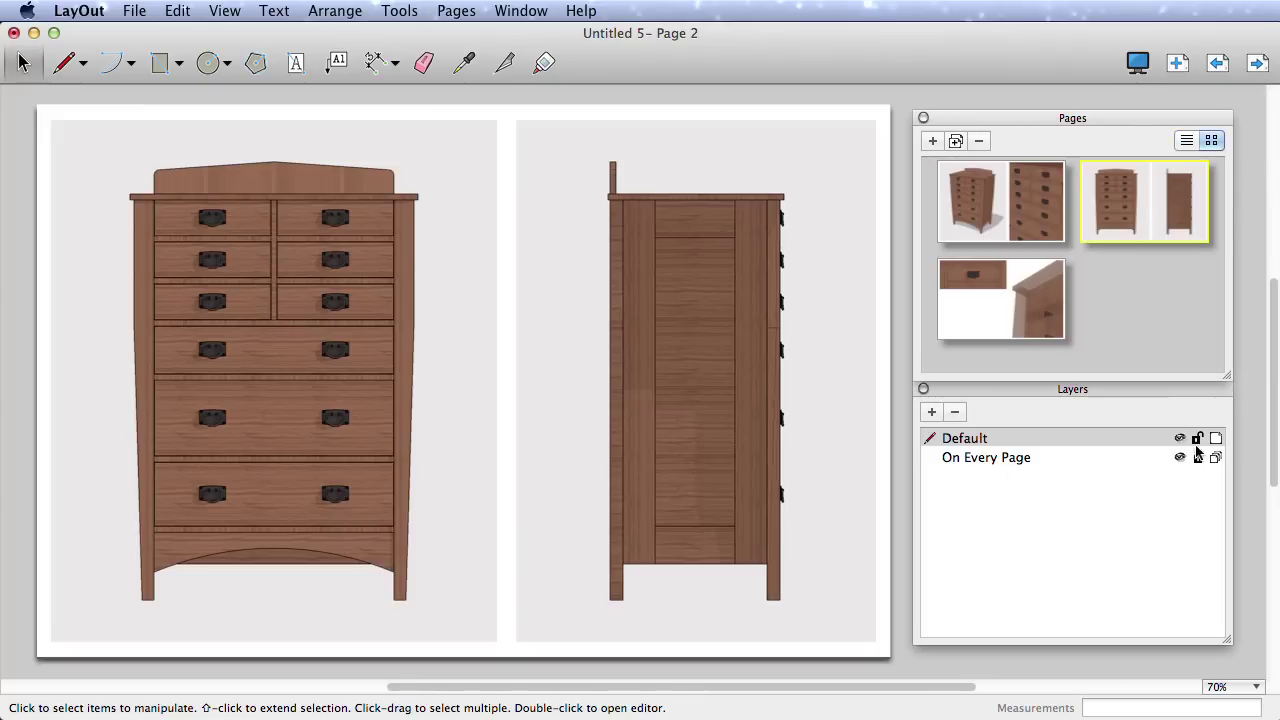
{"action": "left_click", "coordinate": [1198, 458]}
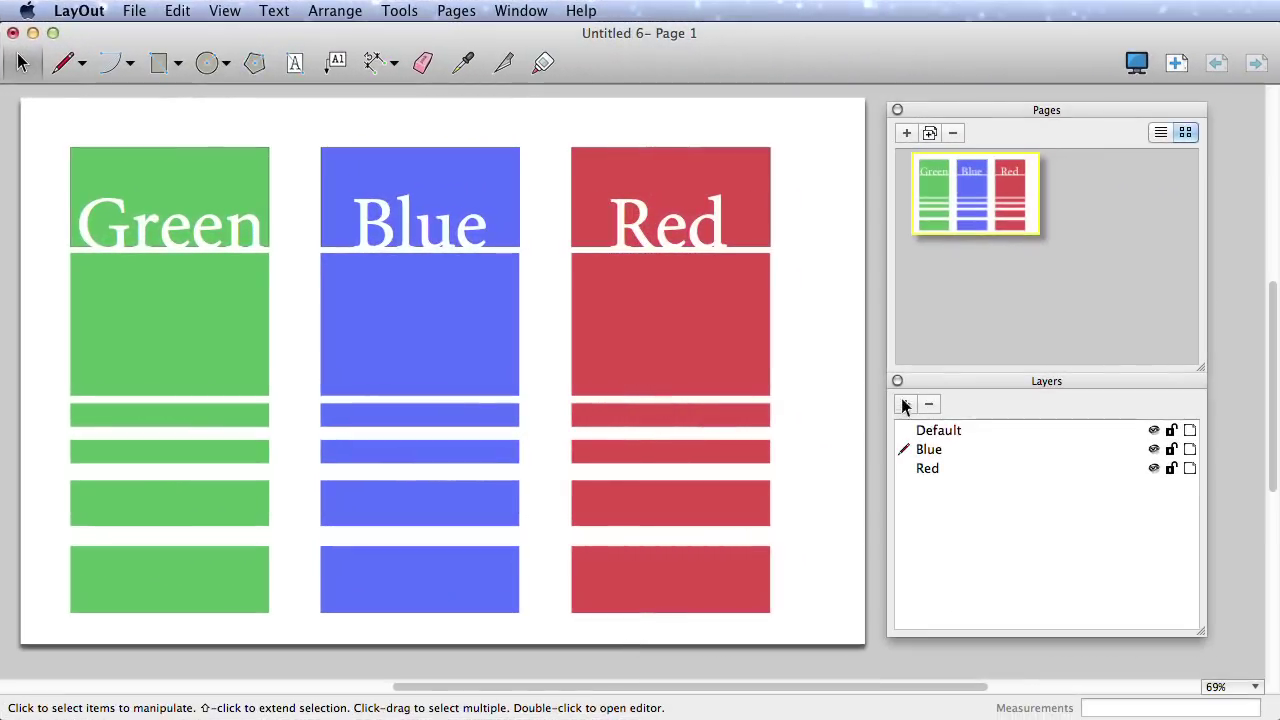
Create a layer named 'Green' and move the green column and its title onto it.
{"action": "left_click", "coordinate": [905, 403]}
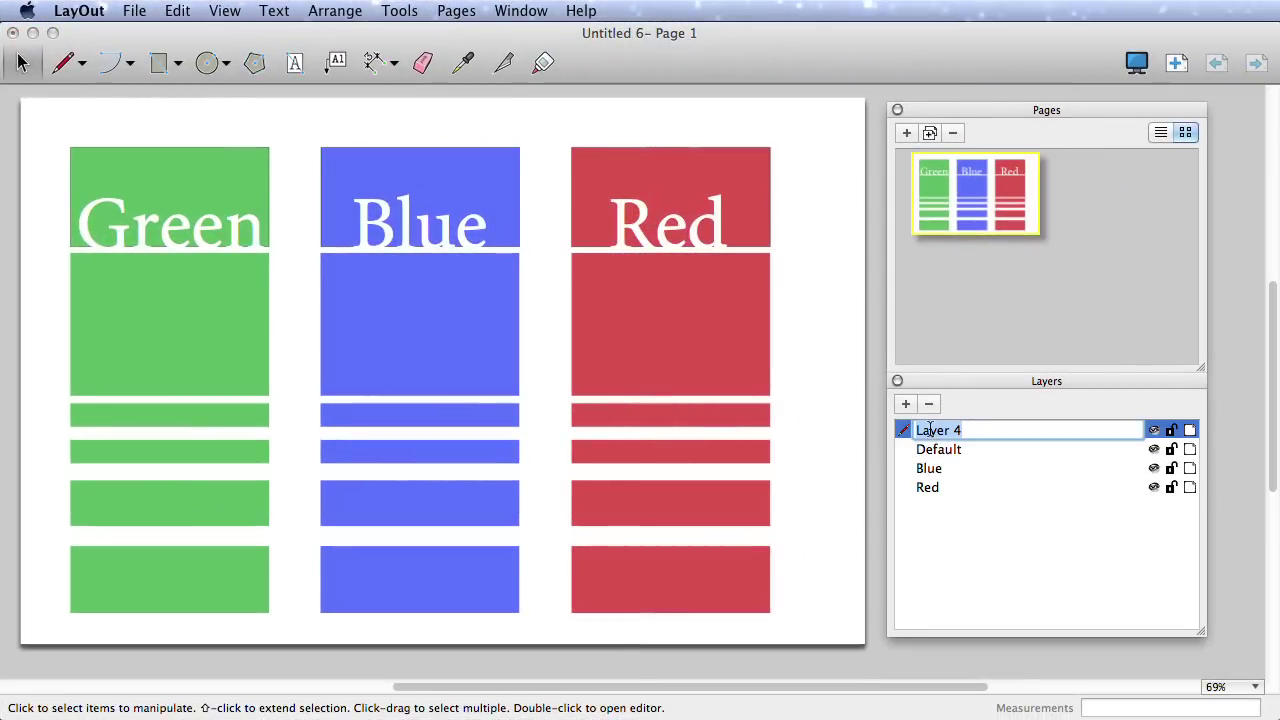
{"action": "type", "text": "Green"}
{"action": "key", "text": "Return"}
{"action": "left_click", "coordinate": [215, 644]}
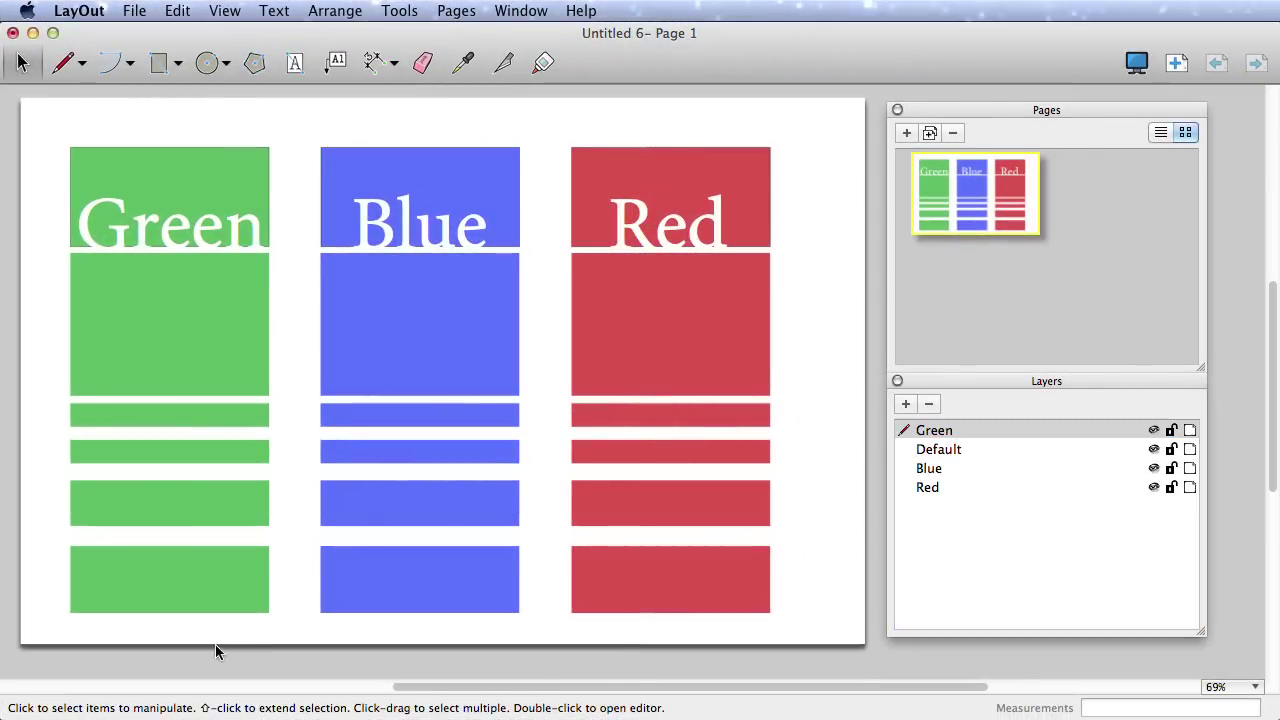
{"action": "left_click_drag", "start_coordinate": [300, 625], "coordinate": [112, 192]}
{"action": "right_click", "coordinate": [164, 338]}
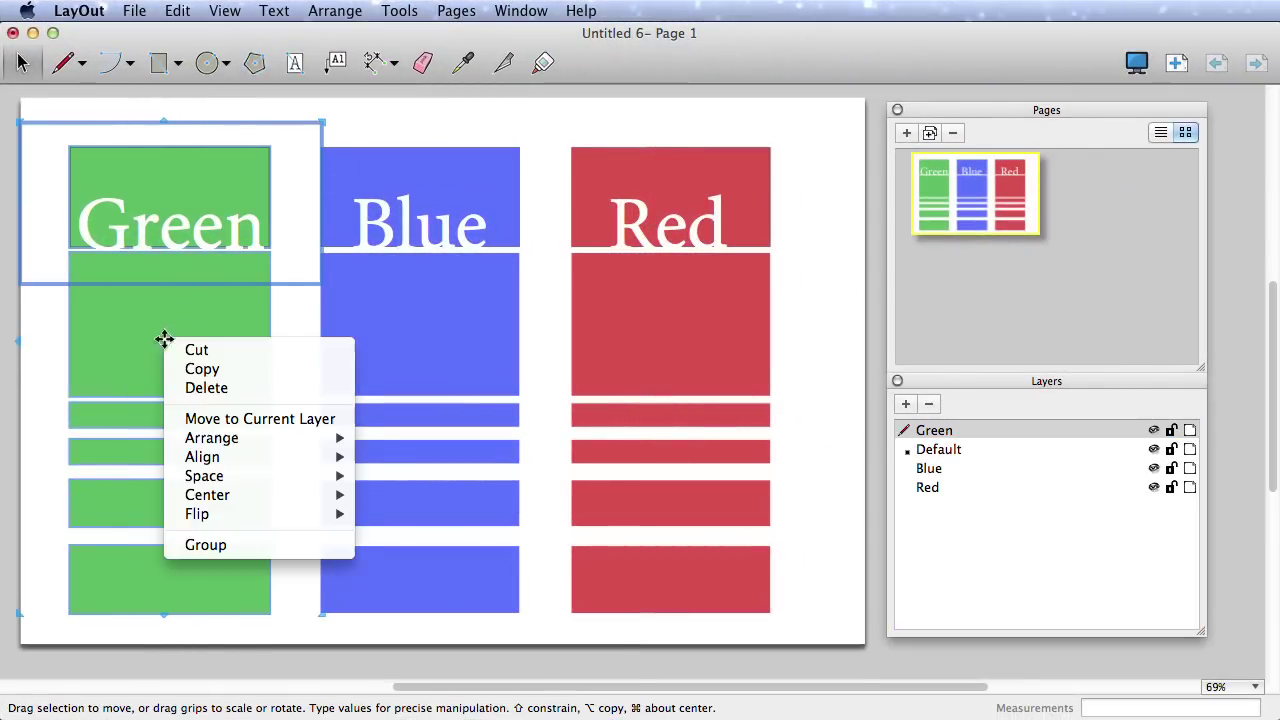
{"action": "left_click", "coordinate": [237, 420]}
{"action": "left_click", "coordinate": [288, 635]}
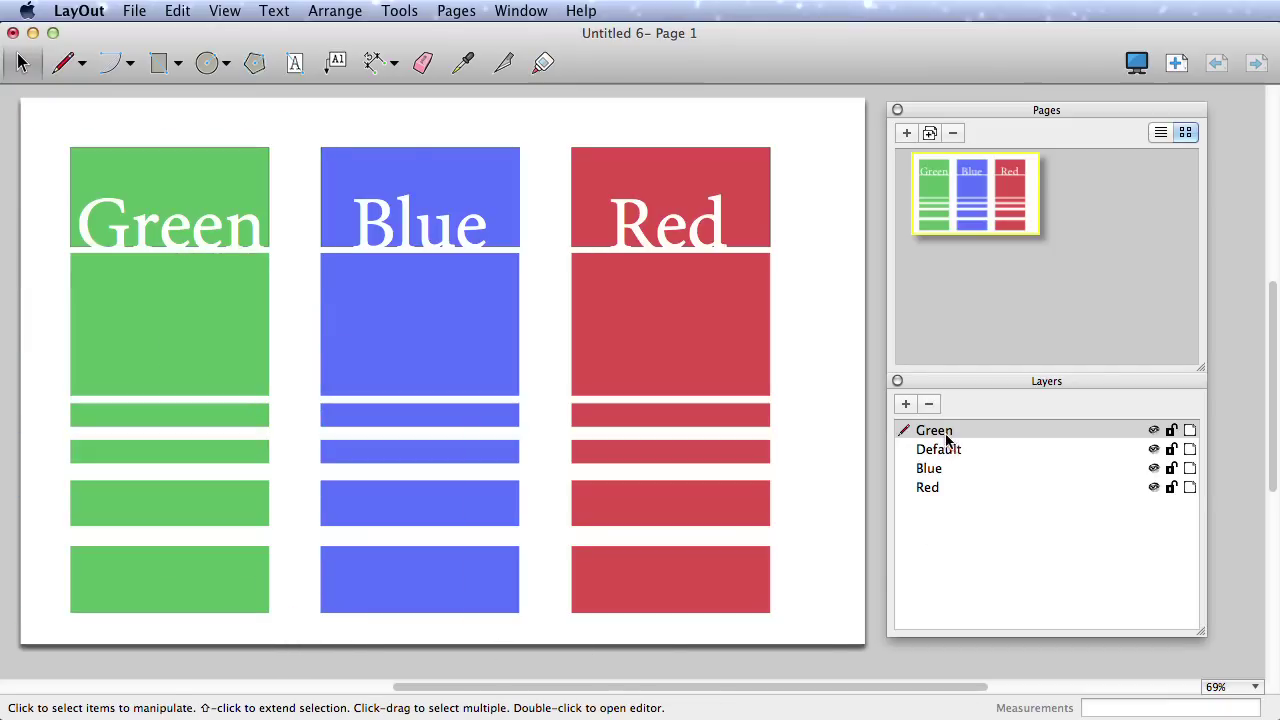
Place Green below Default, toggle Blue's visibility, make Green active, and add a page.
{"action": "left_click_drag", "start_coordinate": [948, 440], "coordinate": [955, 451]}
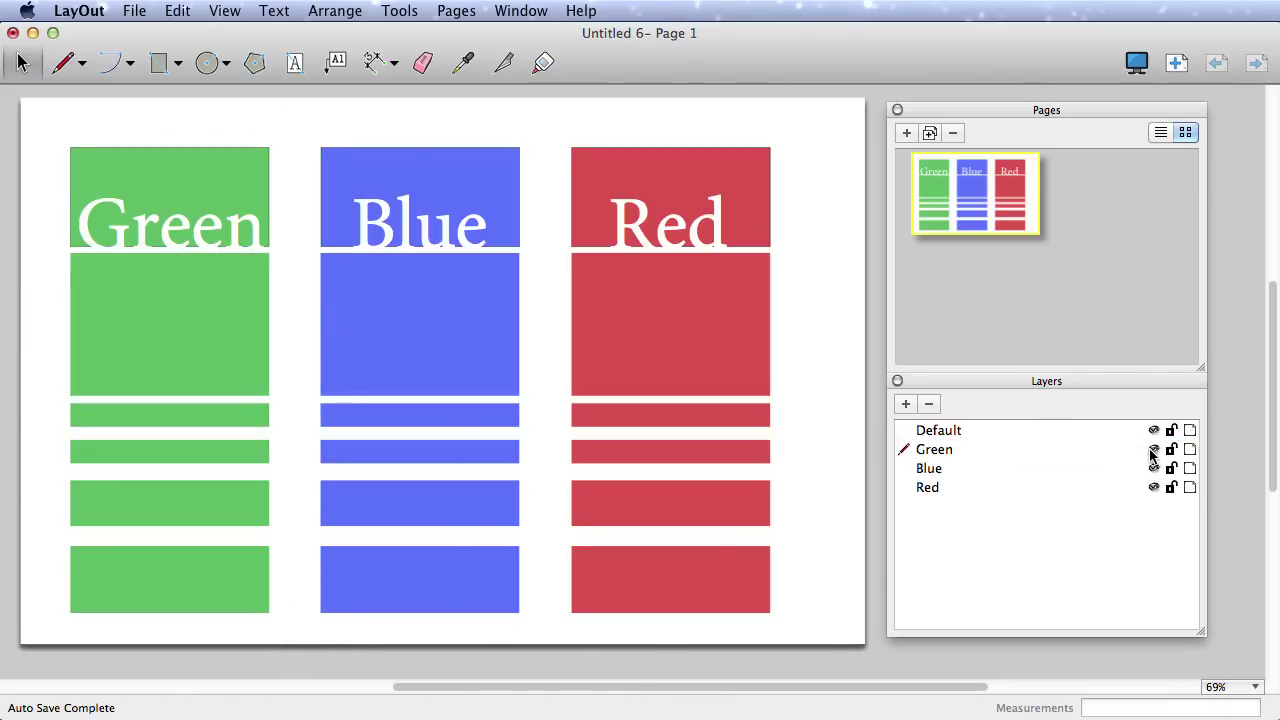
{"action": "left_click", "coordinate": [963, 430]}
{"action": "left_click", "coordinate": [1153, 449]}
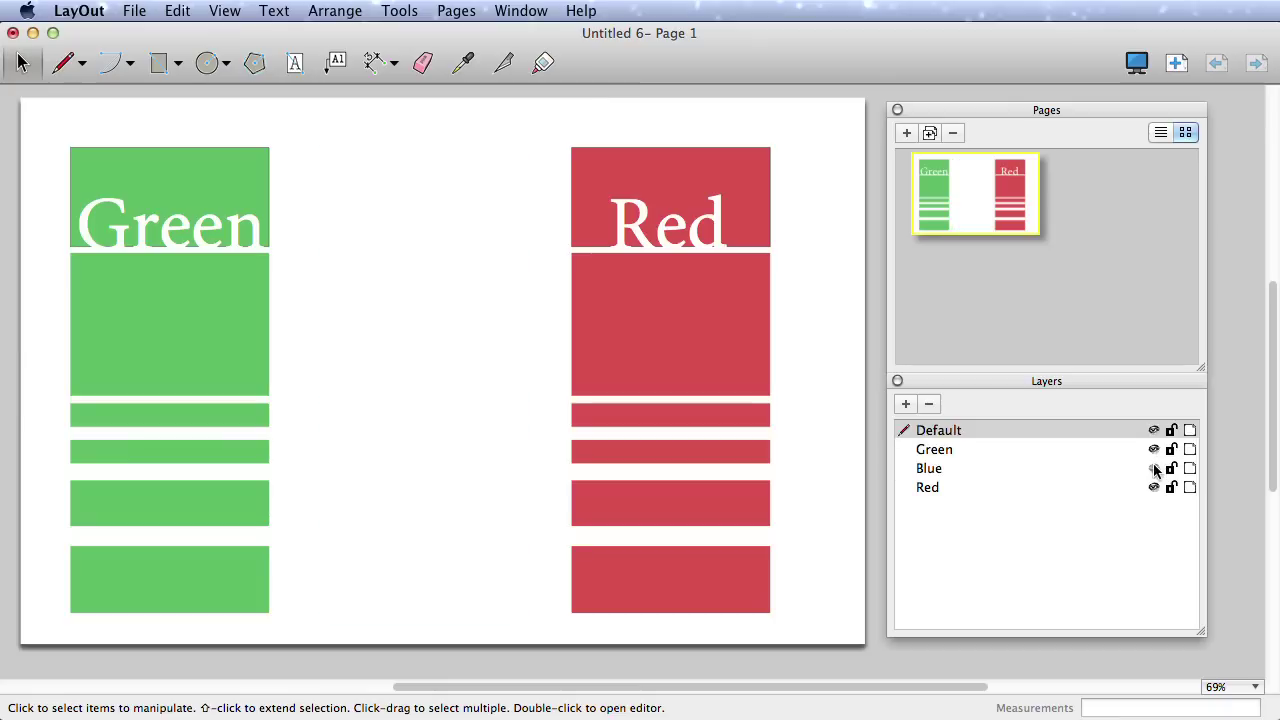
{"action": "left_click", "coordinate": [1154, 468]}
{"action": "left_click", "coordinate": [1154, 487]}
{"action": "left_click", "coordinate": [1050, 449]}
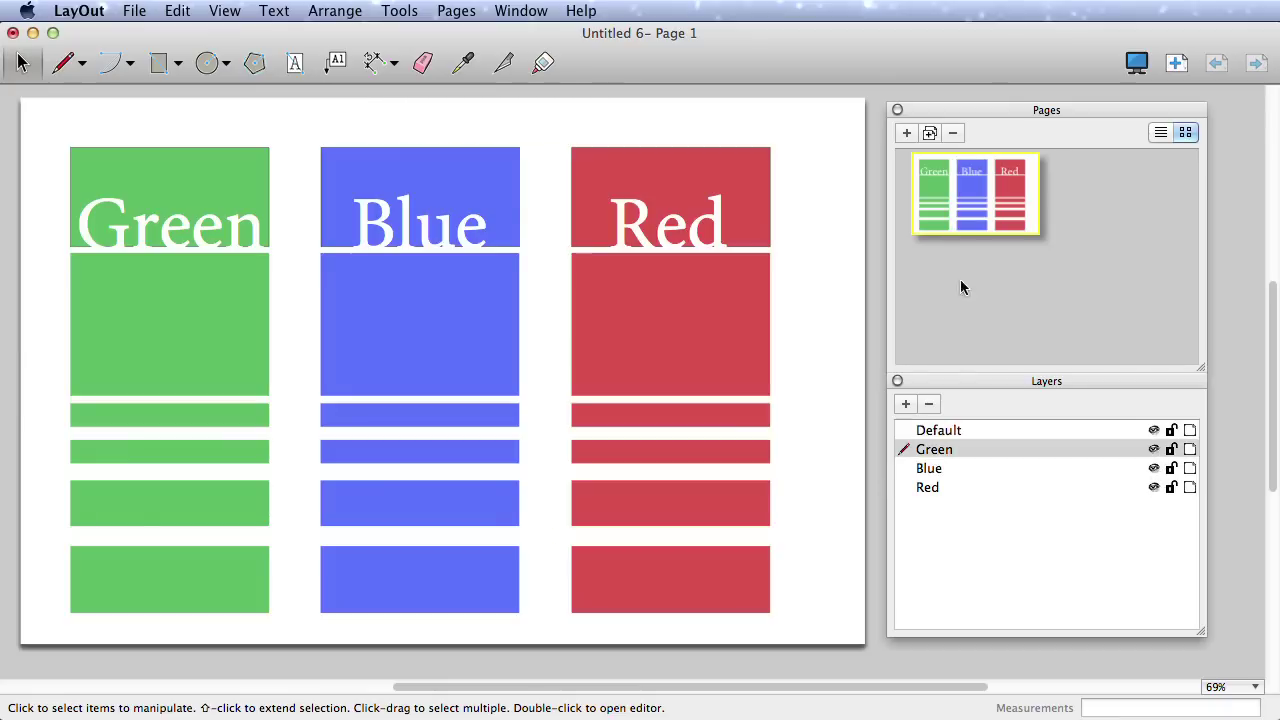
{"action": "left_click", "coordinate": [906, 133]}
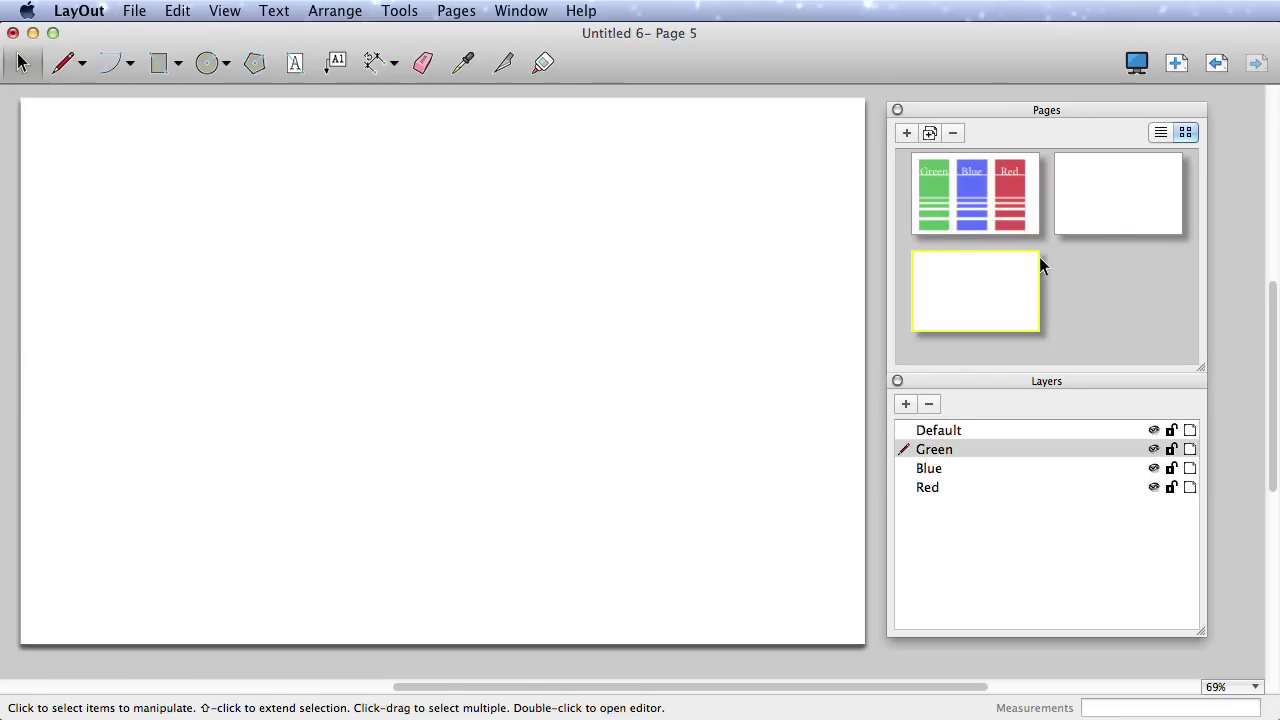
On the first page, make the Green and Blue layers shared across all pages.
{"action": "left_click", "coordinate": [998, 205]}
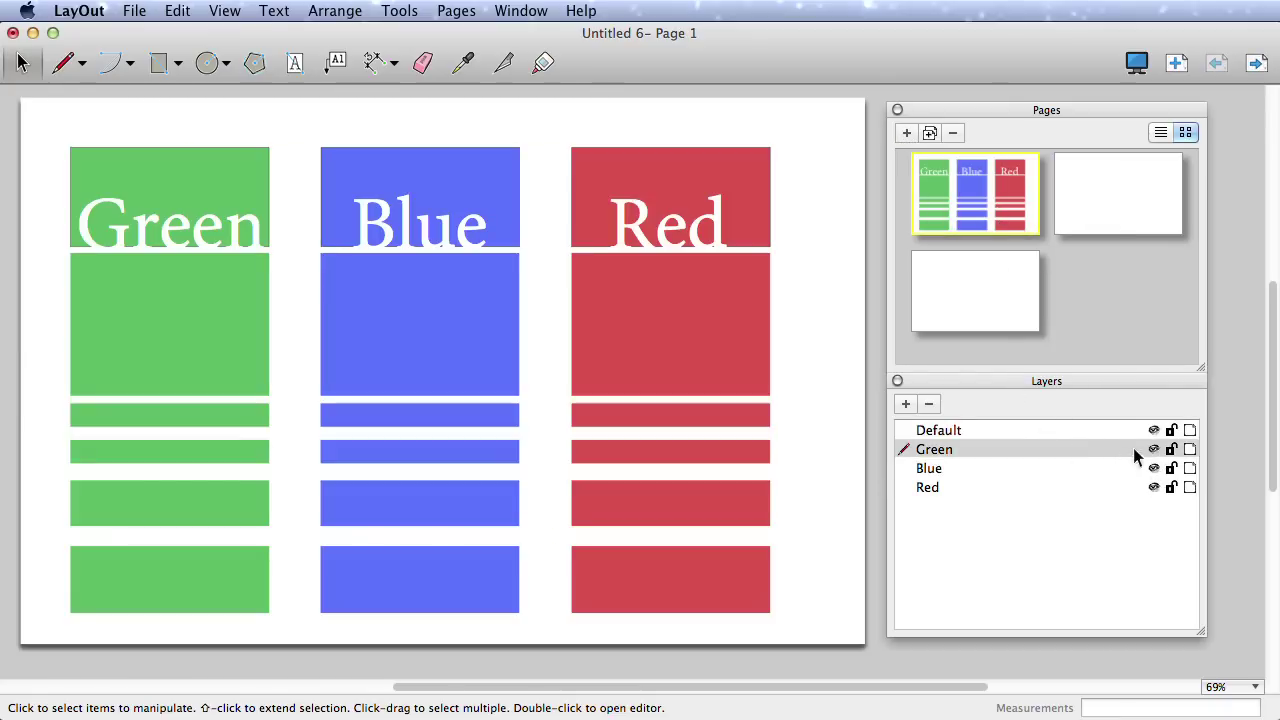
{"action": "left_click", "coordinate": [974, 468]}
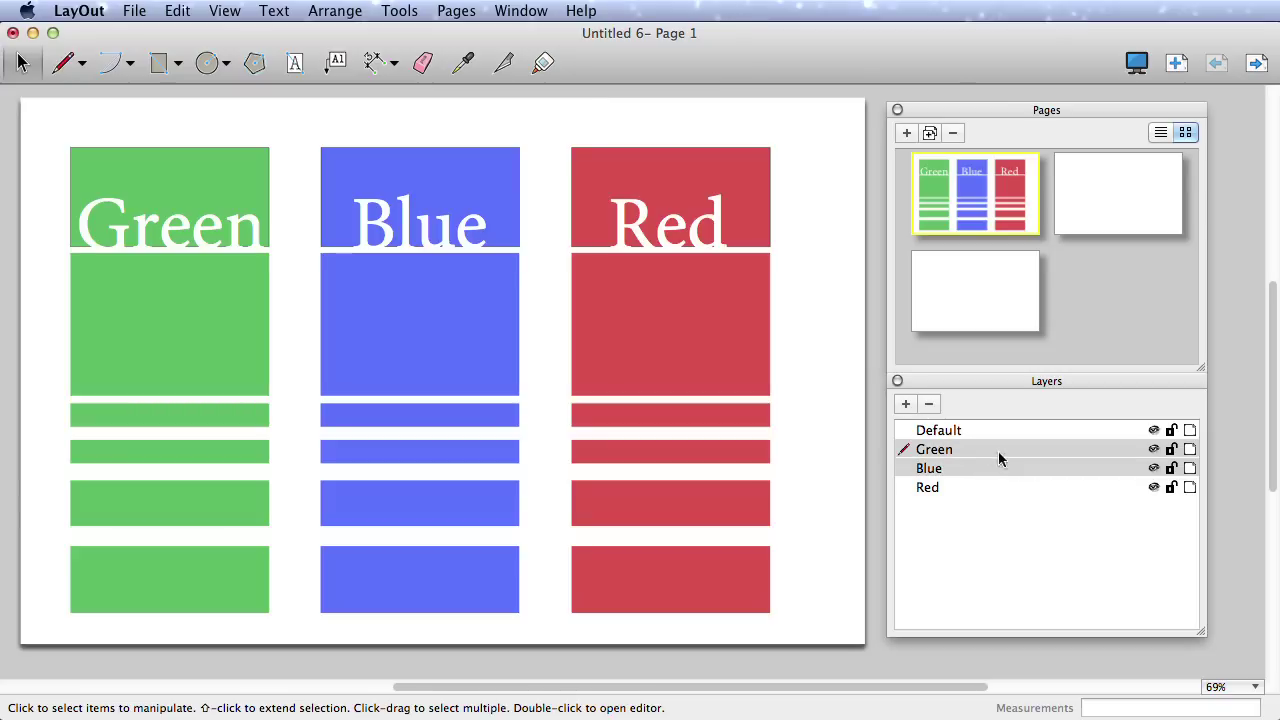
{"action": "left_click", "coordinate": [1189, 451]}
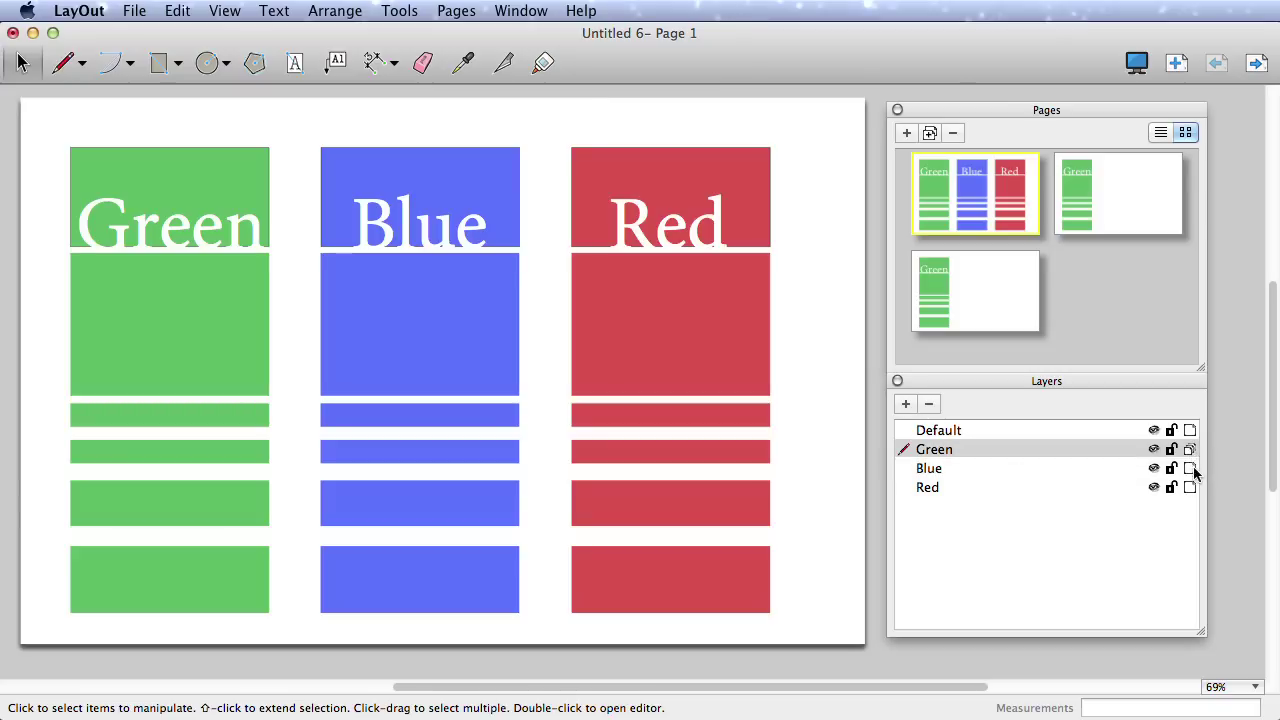
{"action": "left_click", "coordinate": [1190, 469]}
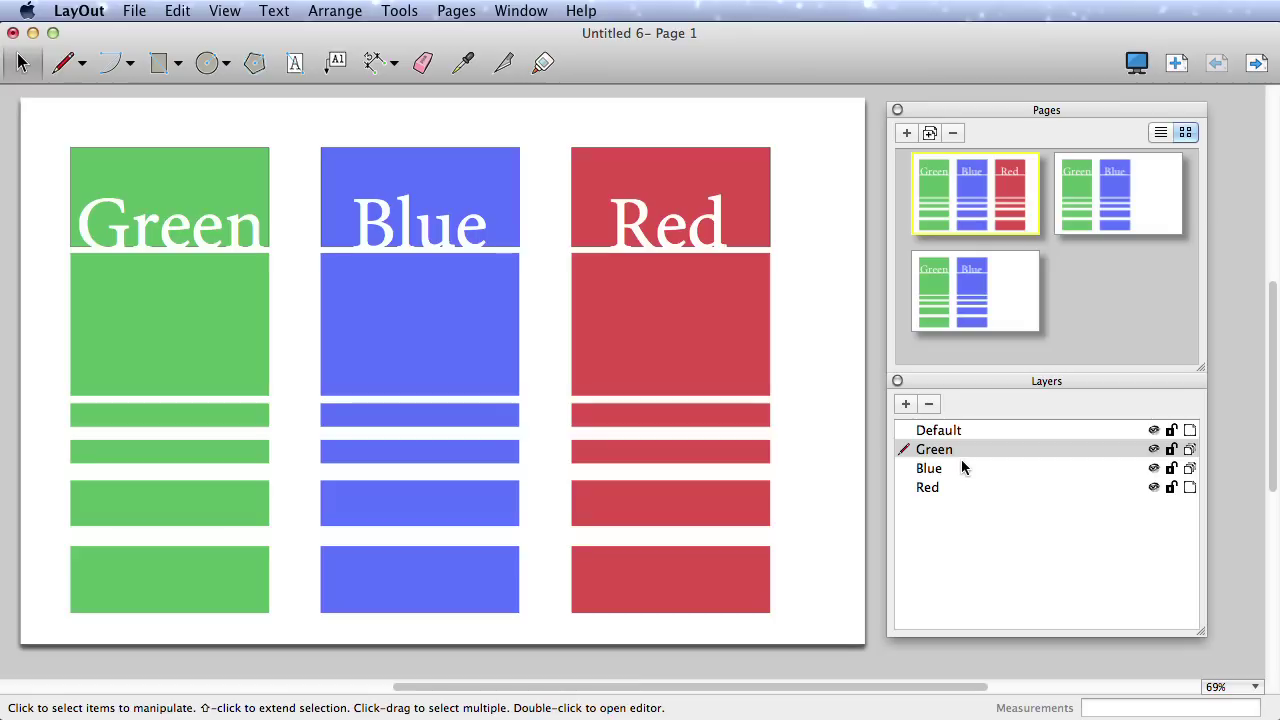
Shorten the fourth blue bar and erase the lower green bars.
{"action": "left_click", "coordinate": [512, 484]}
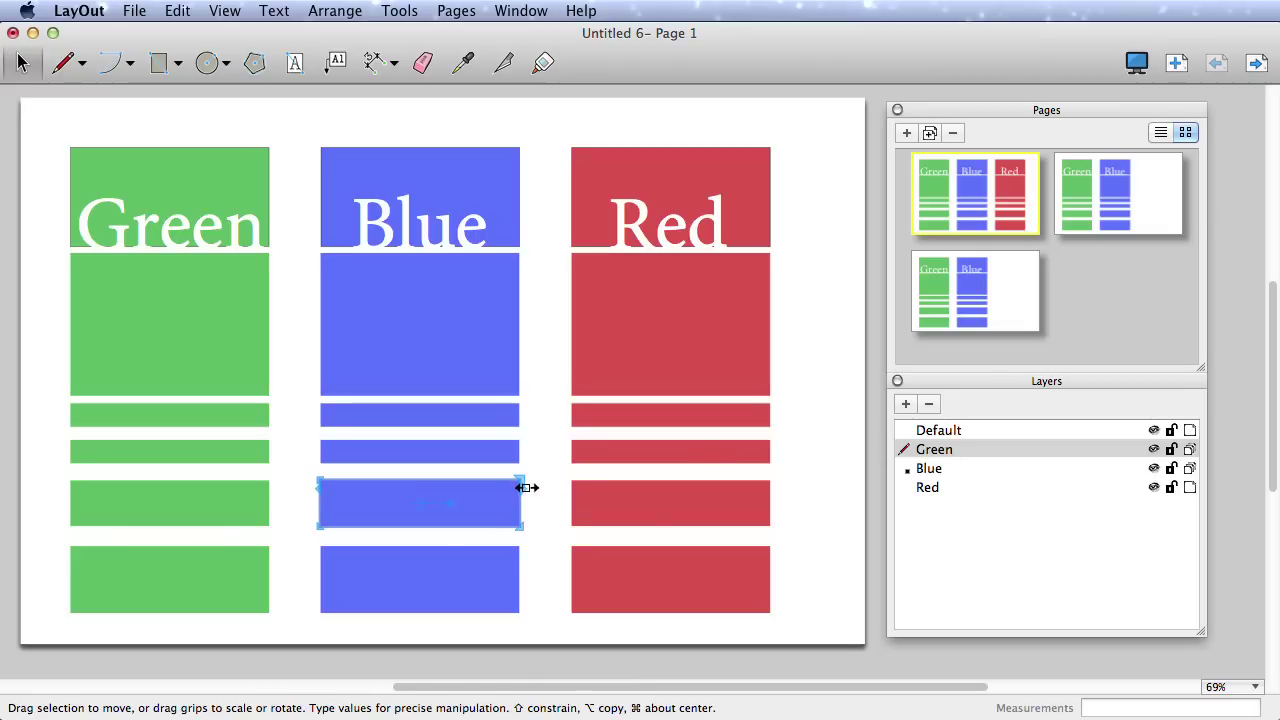
{"action": "left_click_drag", "start_coordinate": [527, 487], "coordinate": [393, 487]}
{"action": "key", "text": "e"}
{"action": "left_click_drag", "start_coordinate": [271, 449], "coordinate": [281, 572]}
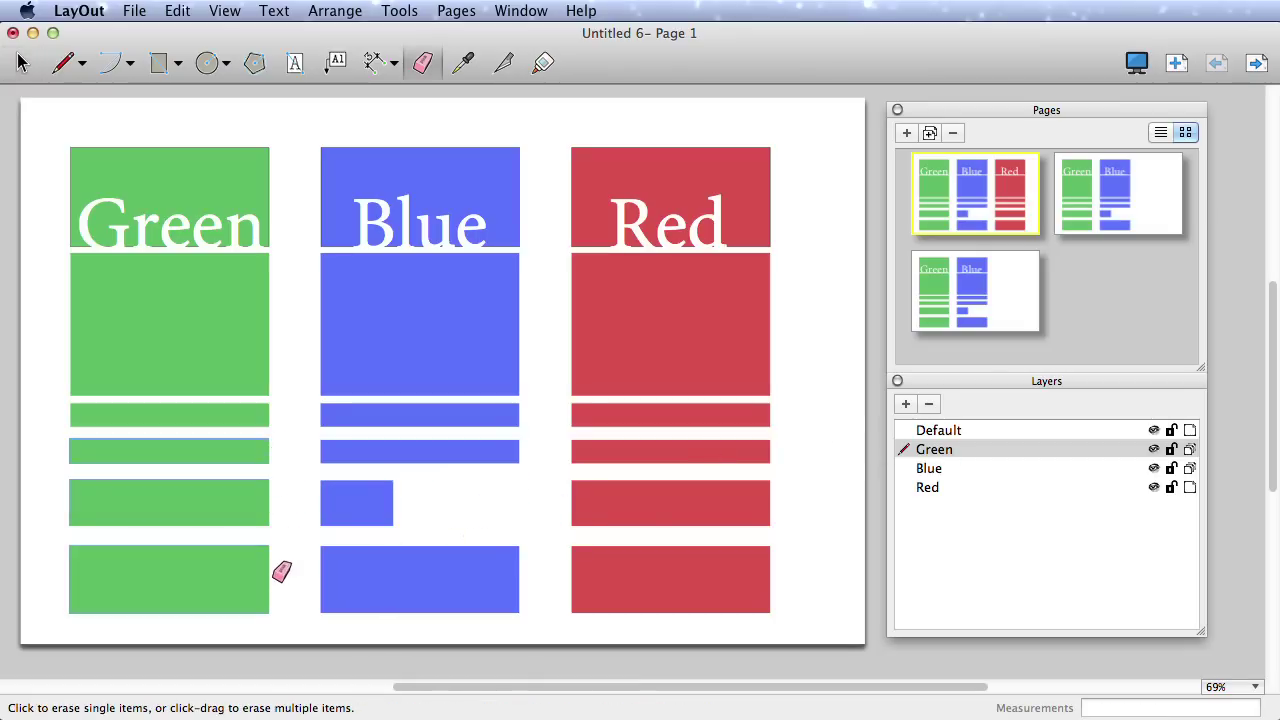
{"action": "key", "text": "space"}
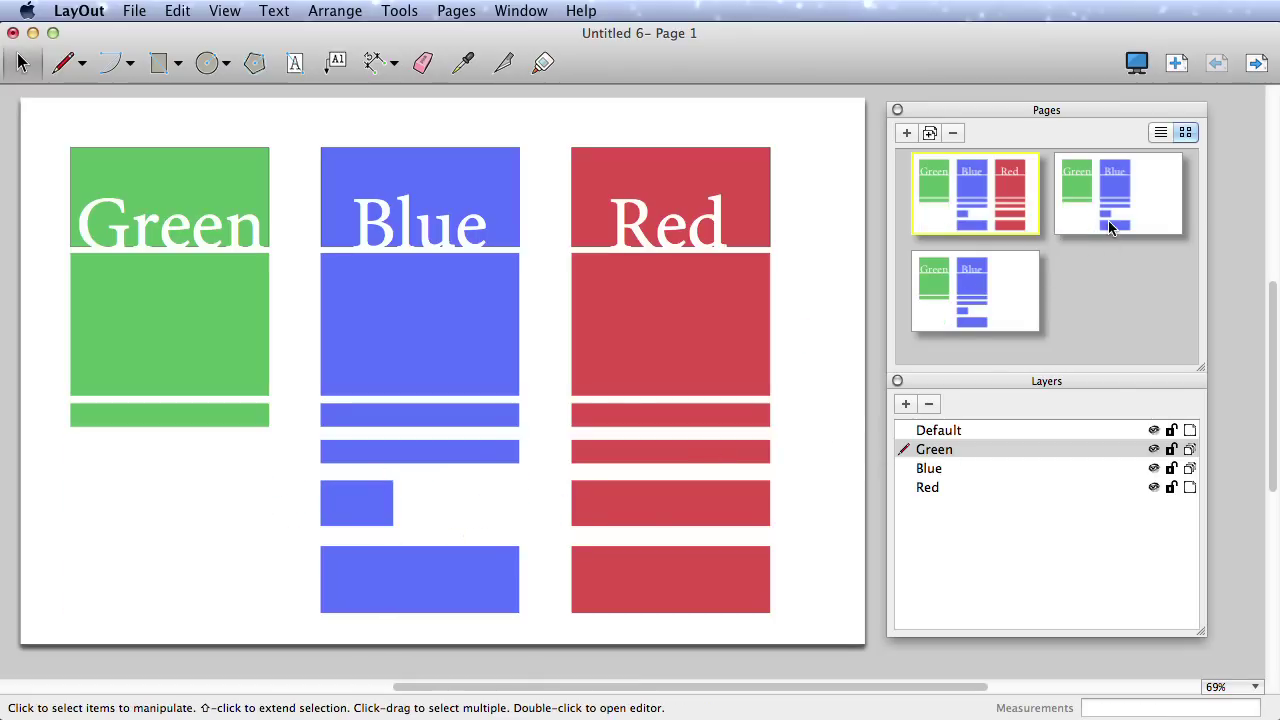
Hide the Blue layer on Page 4 and compare the other pages.
{"action": "left_click", "coordinate": [1109, 224]}
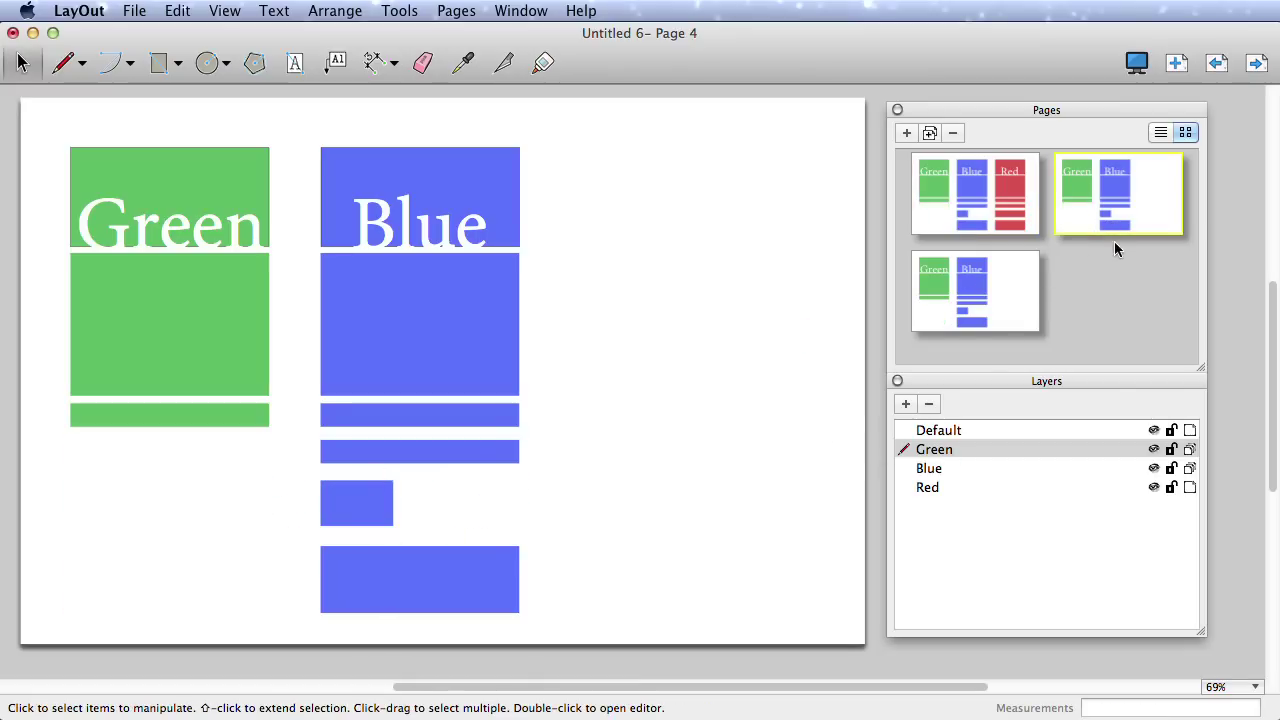
{"action": "left_click", "coordinate": [1153, 469]}
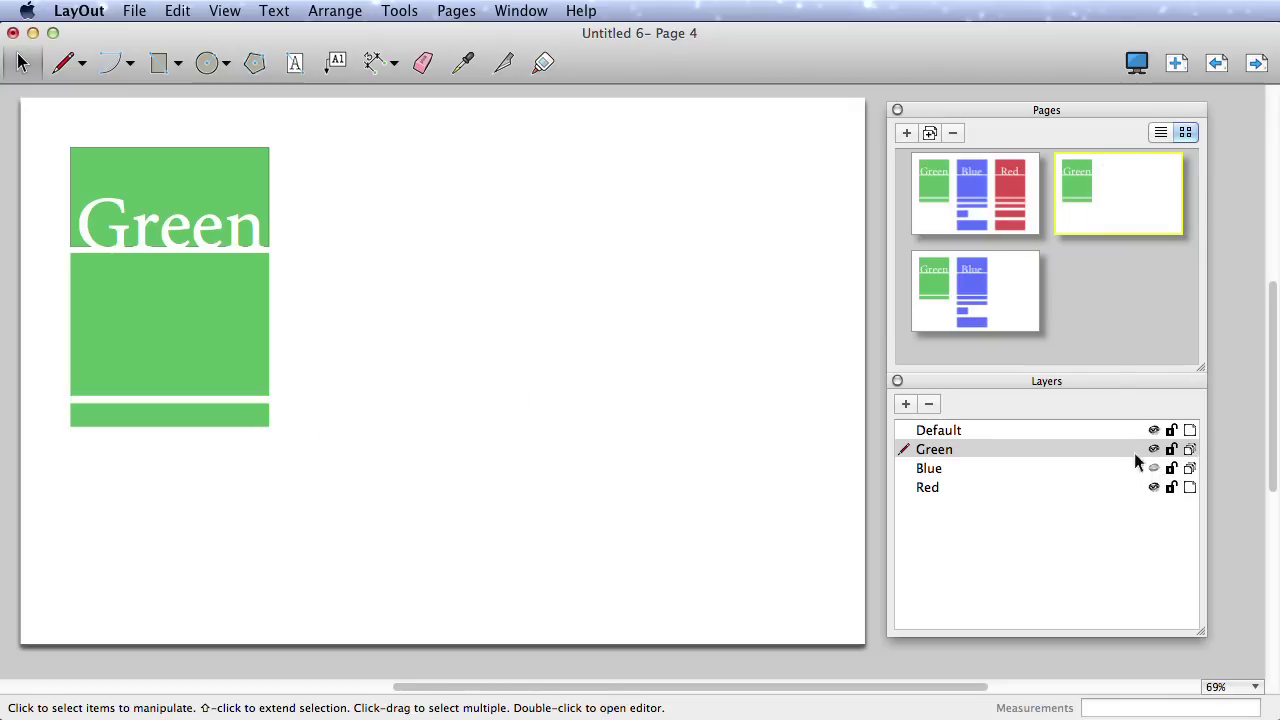
{"action": "left_click", "coordinate": [982, 283]}
{"action": "left_click", "coordinate": [1006, 210]}
{"action": "left_click", "coordinate": [1007, 280]}
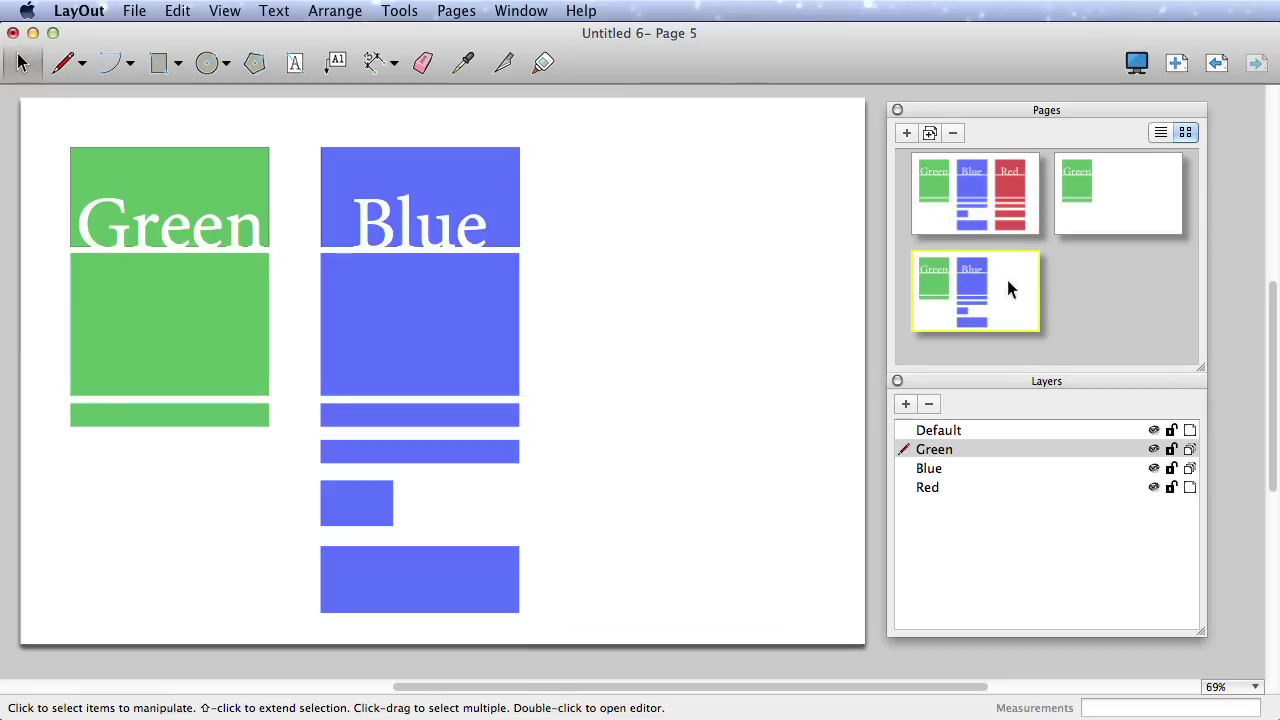
Draw a circle on the Red layer between the blue and red columns and send it to back.
{"action": "left_click", "coordinate": [1094, 215]}
{"action": "left_click", "coordinate": [1002, 212]}
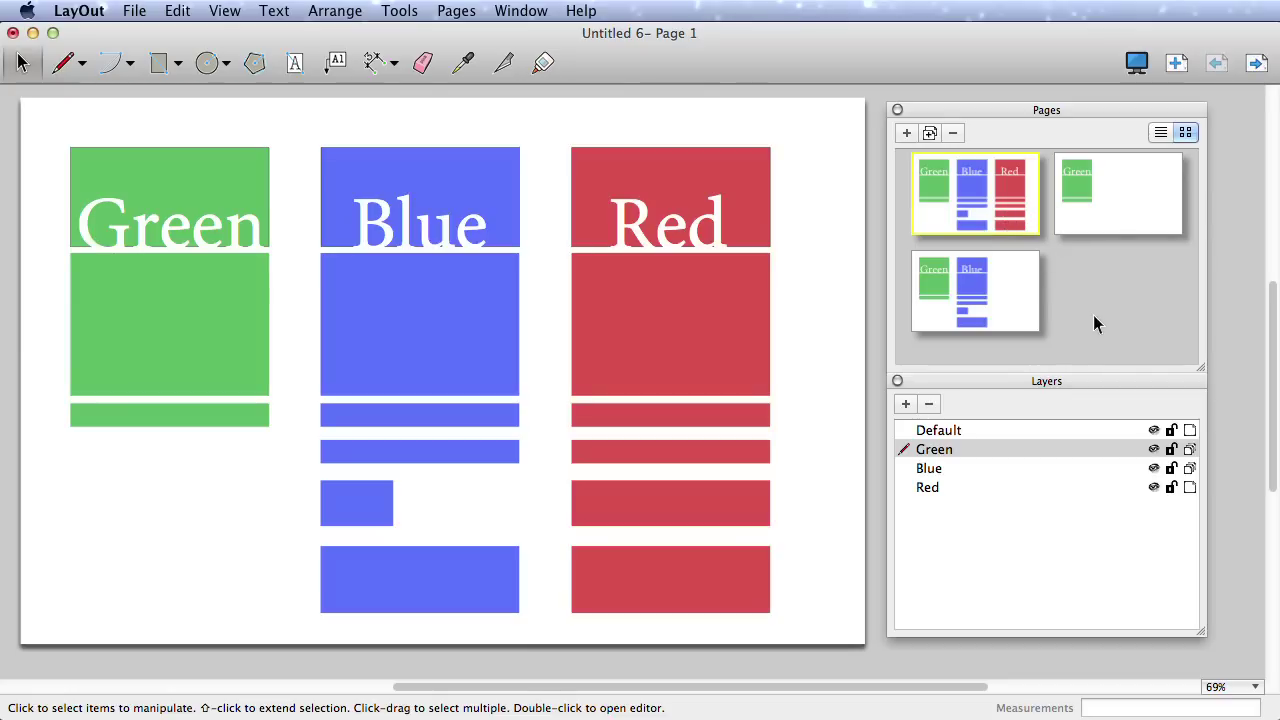
{"action": "left_click", "coordinate": [940, 487]}
{"action": "key", "text": "c"}
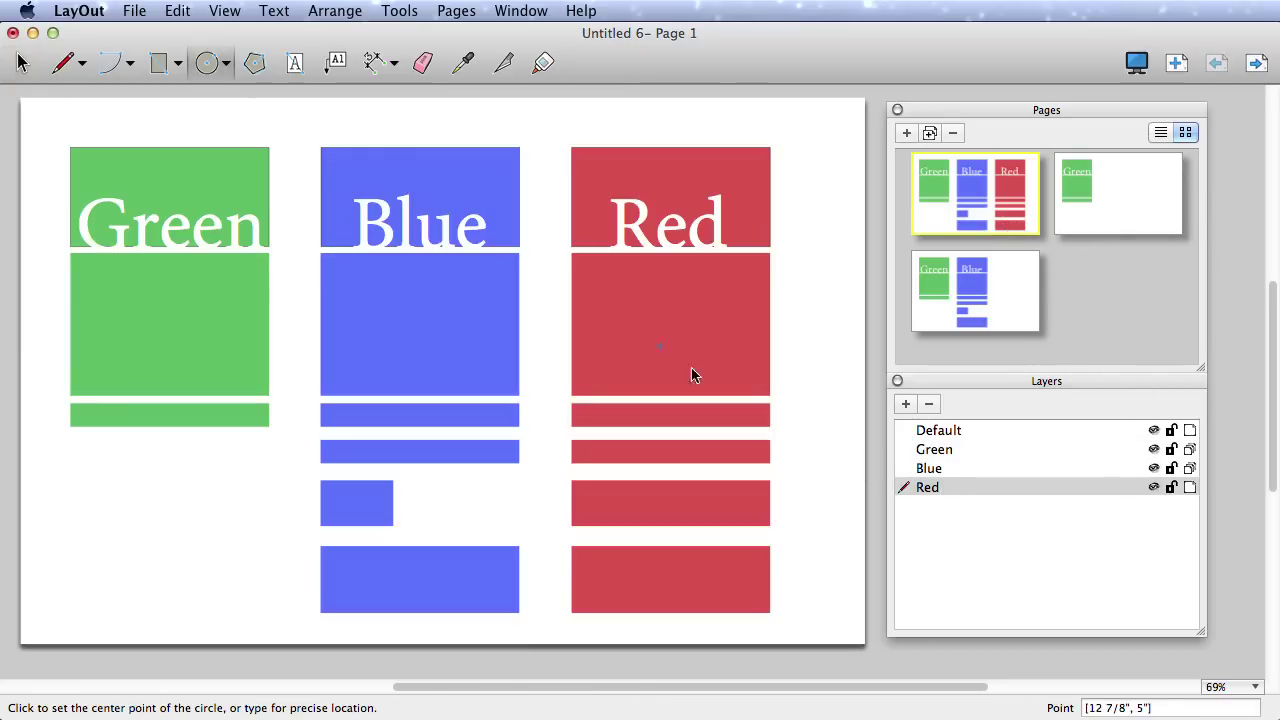
{"action": "left_click", "coordinate": [549, 370]}
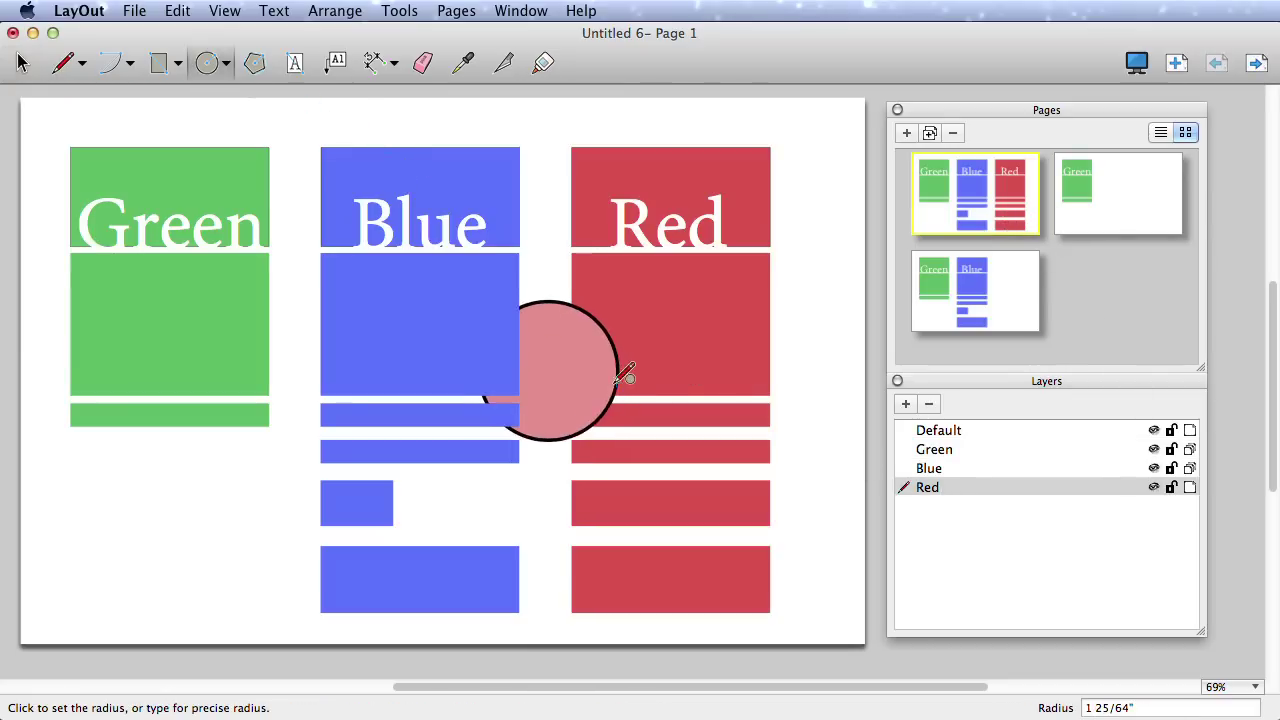
{"action": "left_click", "coordinate": [640, 367]}
{"action": "key", "text": "space"}
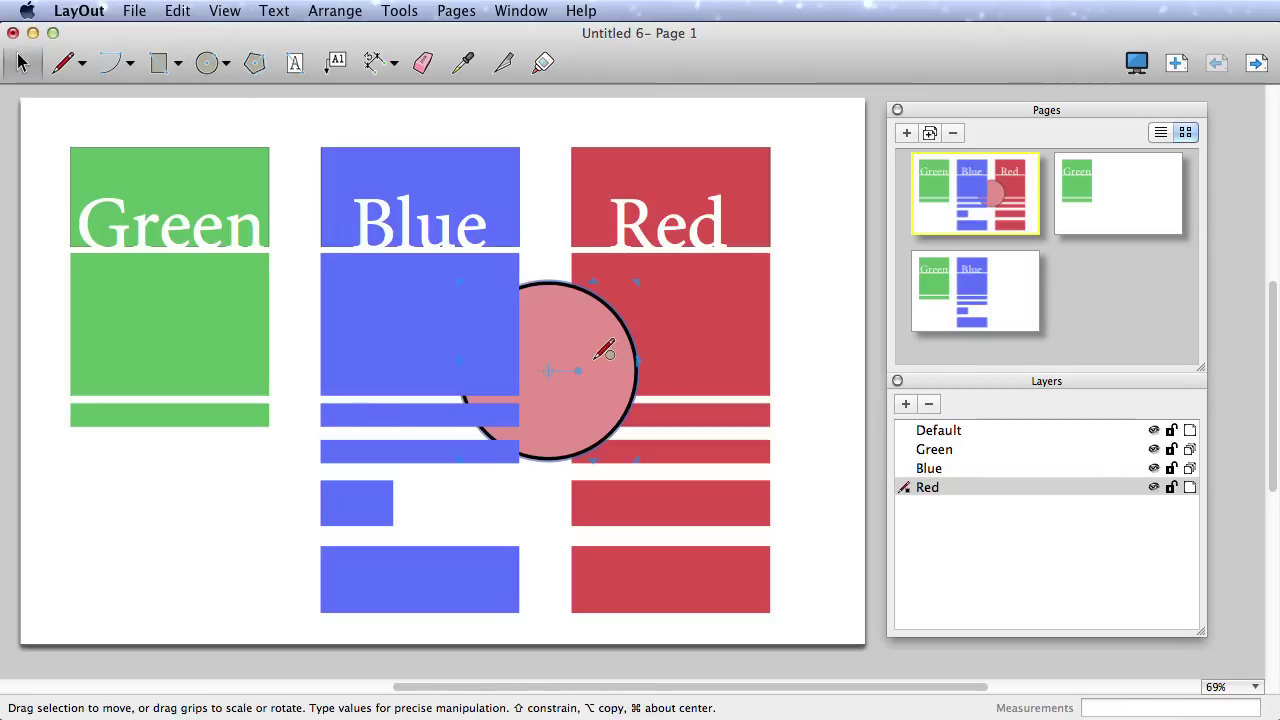
{"action": "right_click", "coordinate": [590, 355]}
{"action": "mouse_move", "coordinate": [660, 451]}
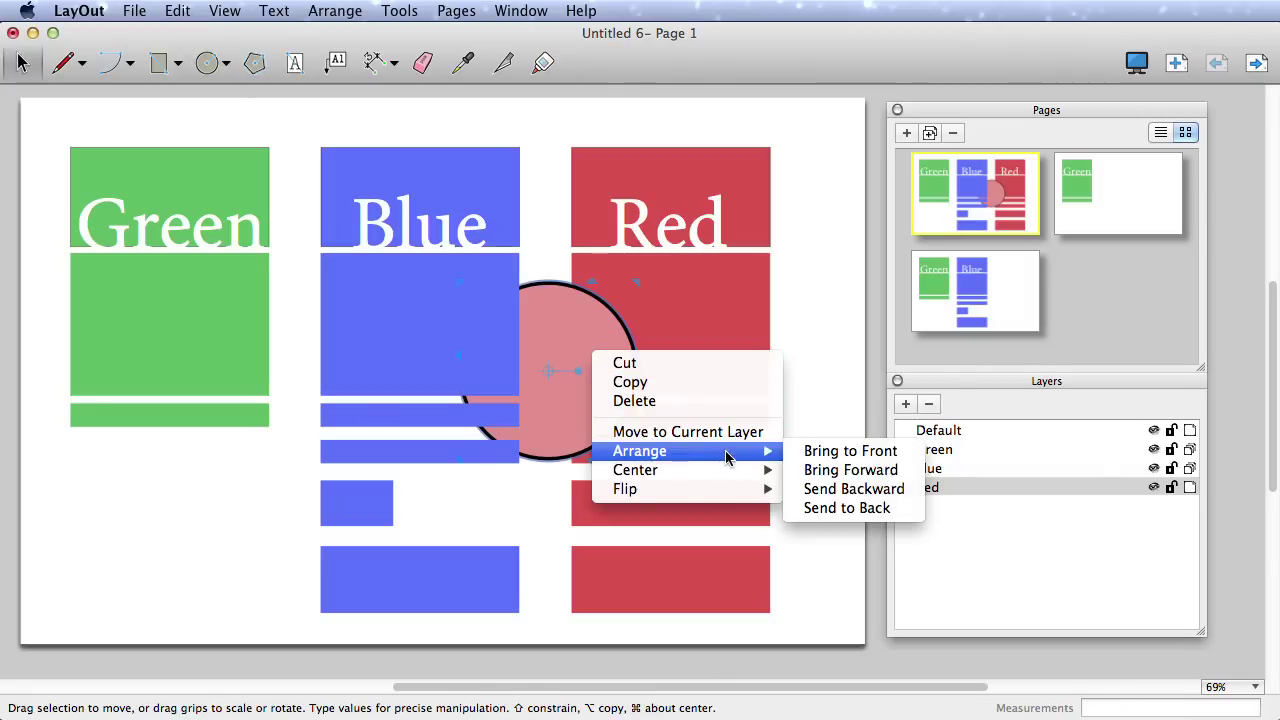
{"action": "left_click", "coordinate": [830, 508]}
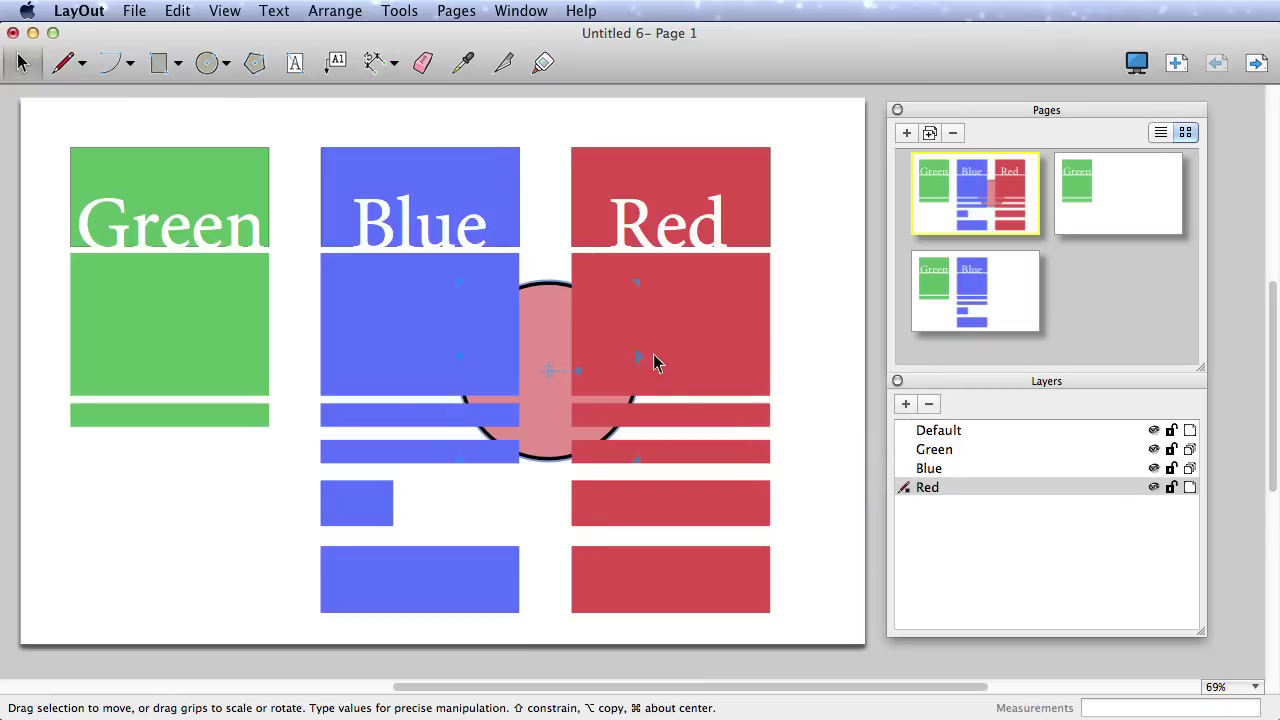
{"action": "mouse_move", "coordinate": [930, 489]}
{"action": "left_mouse_down"}
{"action": "mouse_move", "coordinate": [937, 465]}
{"action": "mouse_move", "coordinate": [935, 500]}
{"action": "left_mouse_up"}
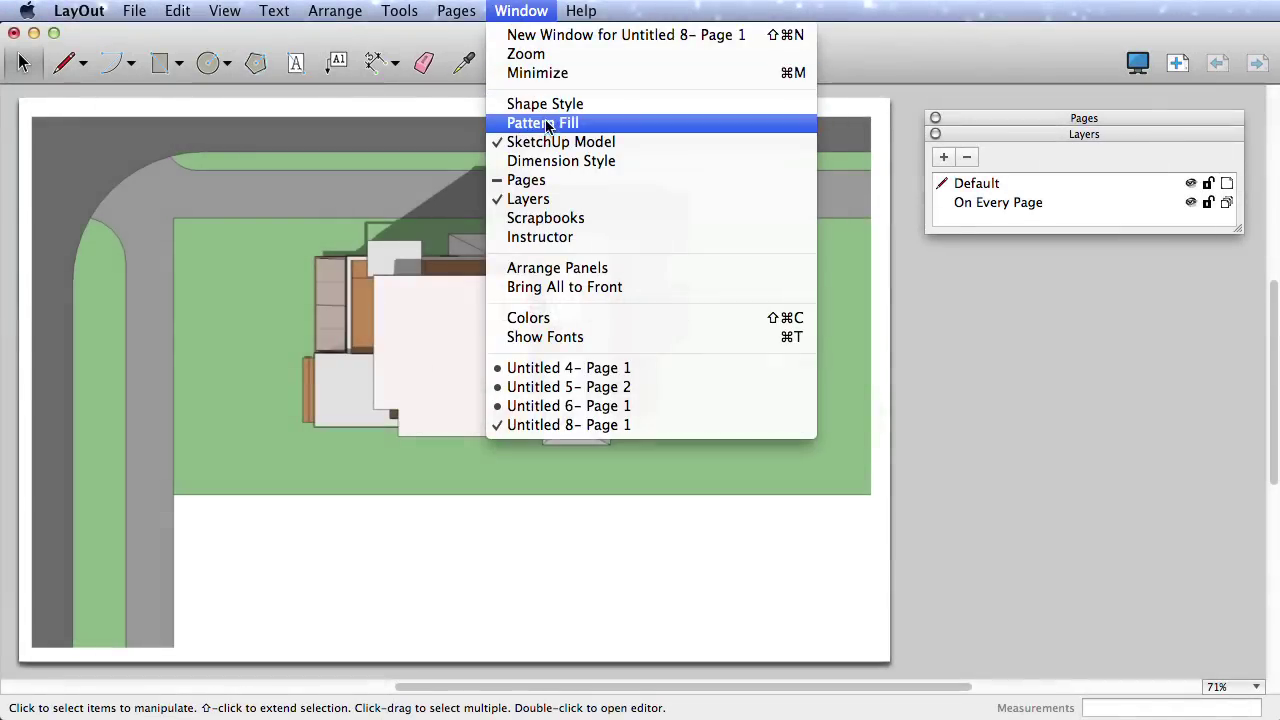
Place a car from the Hybrid, Detailed scrapbook on the lawn beside the house.
{"action": "left_click", "coordinate": [545, 217]}
{"action": "left_click_drag", "start_coordinate": [955, 278], "coordinate": [968, 258]}
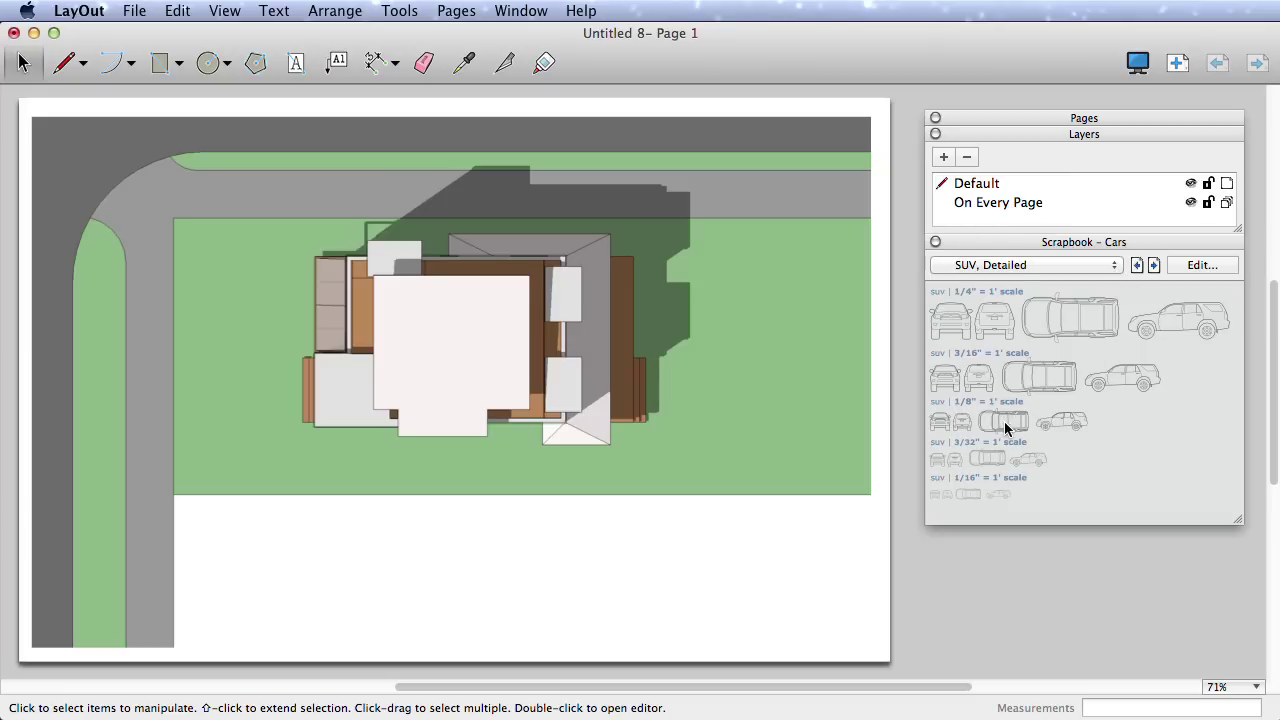
{"action": "left_click", "coordinate": [1115, 265]}
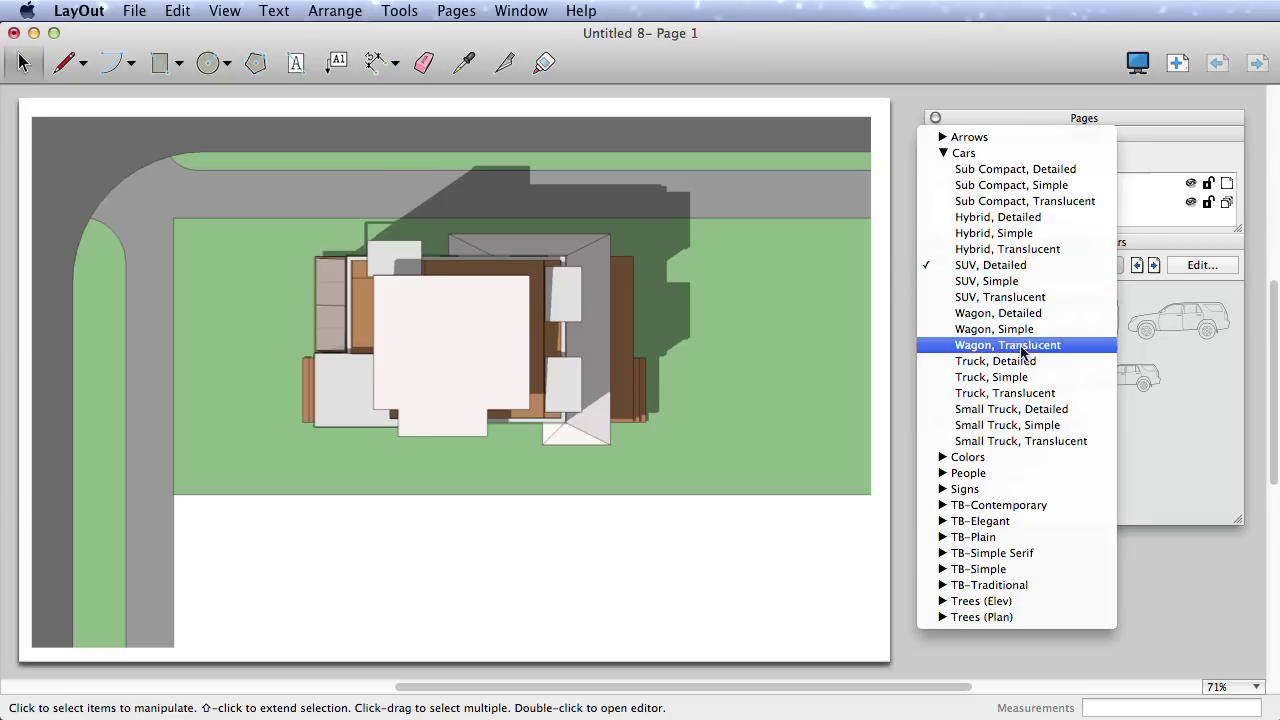
{"action": "left_click", "coordinate": [1155, 266]}
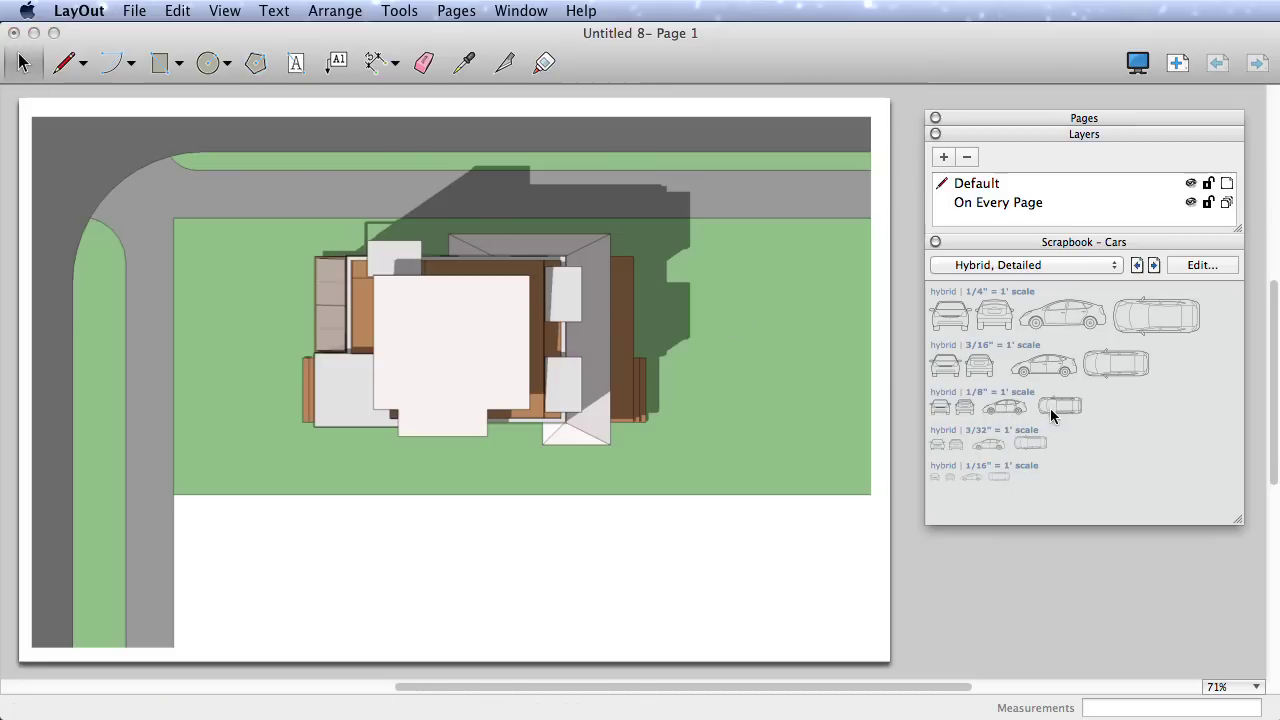
{"action": "left_click_drag", "start_coordinate": [1061, 410], "coordinate": [652, 472]}
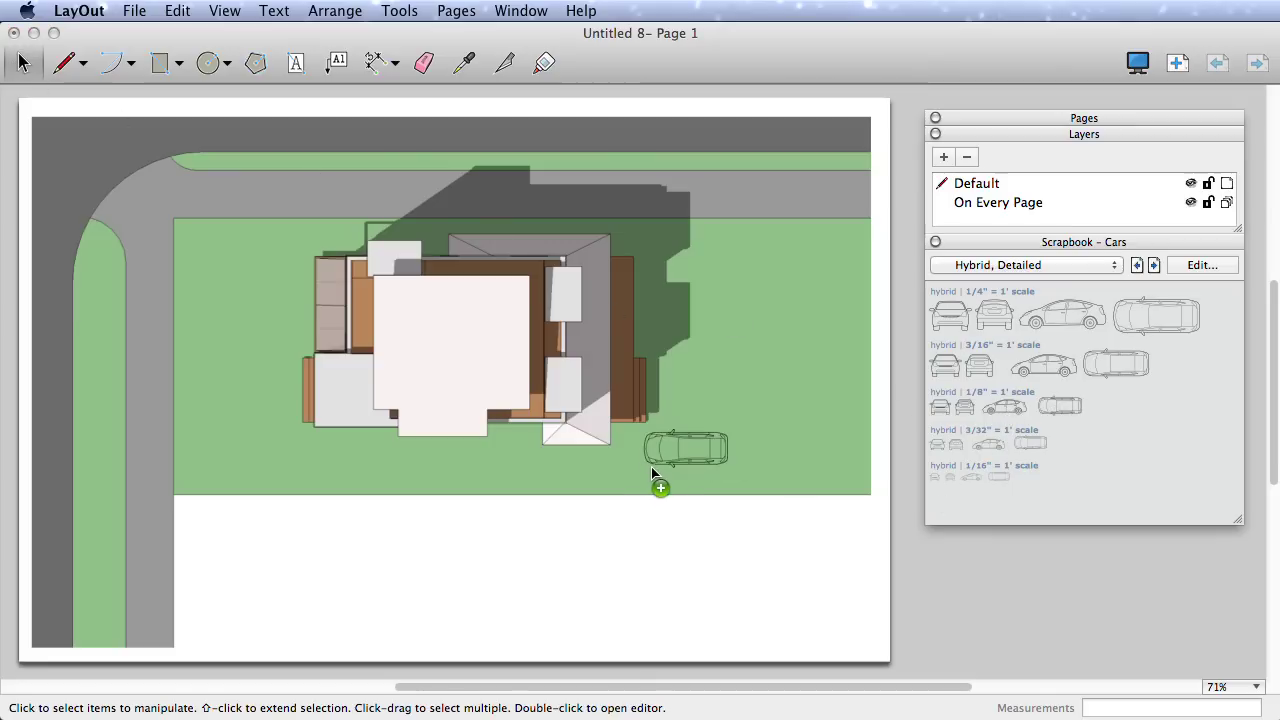
Stamp six Trees (Plan) Geometric trees, three on the lawn and three below it.
{"action": "left_click", "coordinate": [1030, 265]}
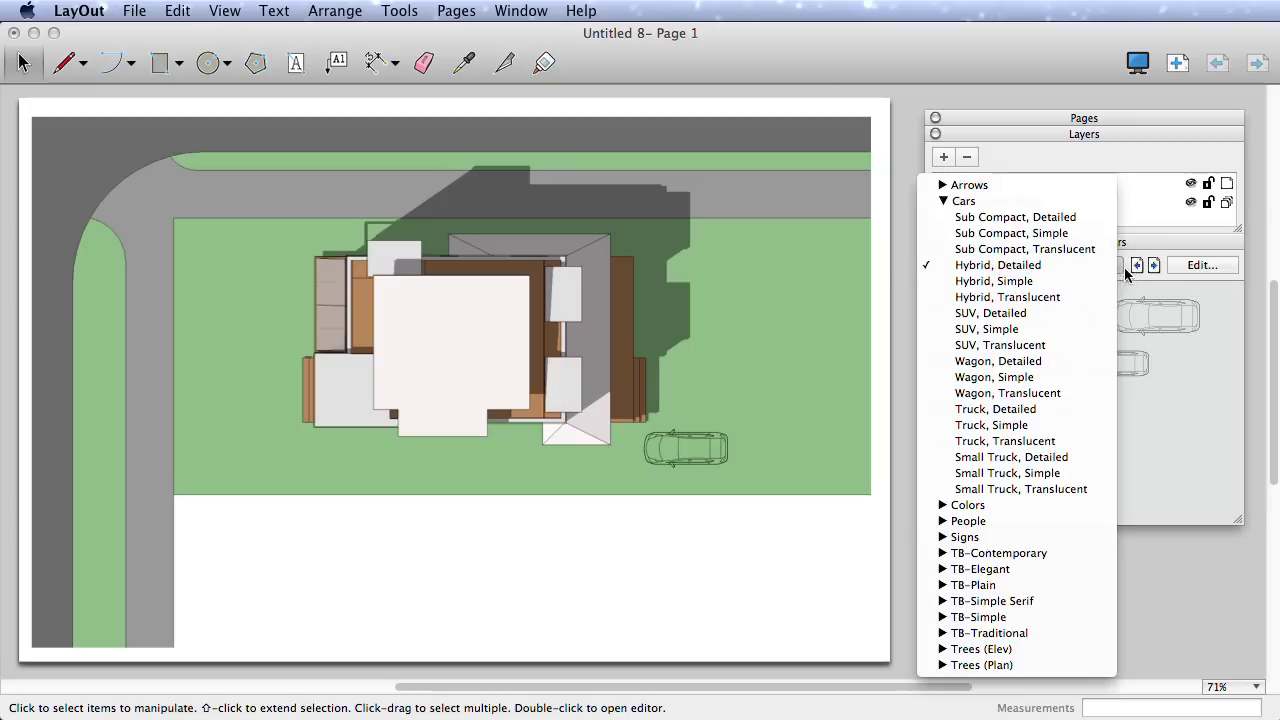
{"action": "left_click", "coordinate": [997, 665]}
{"action": "left_click", "coordinate": [1016, 497]}
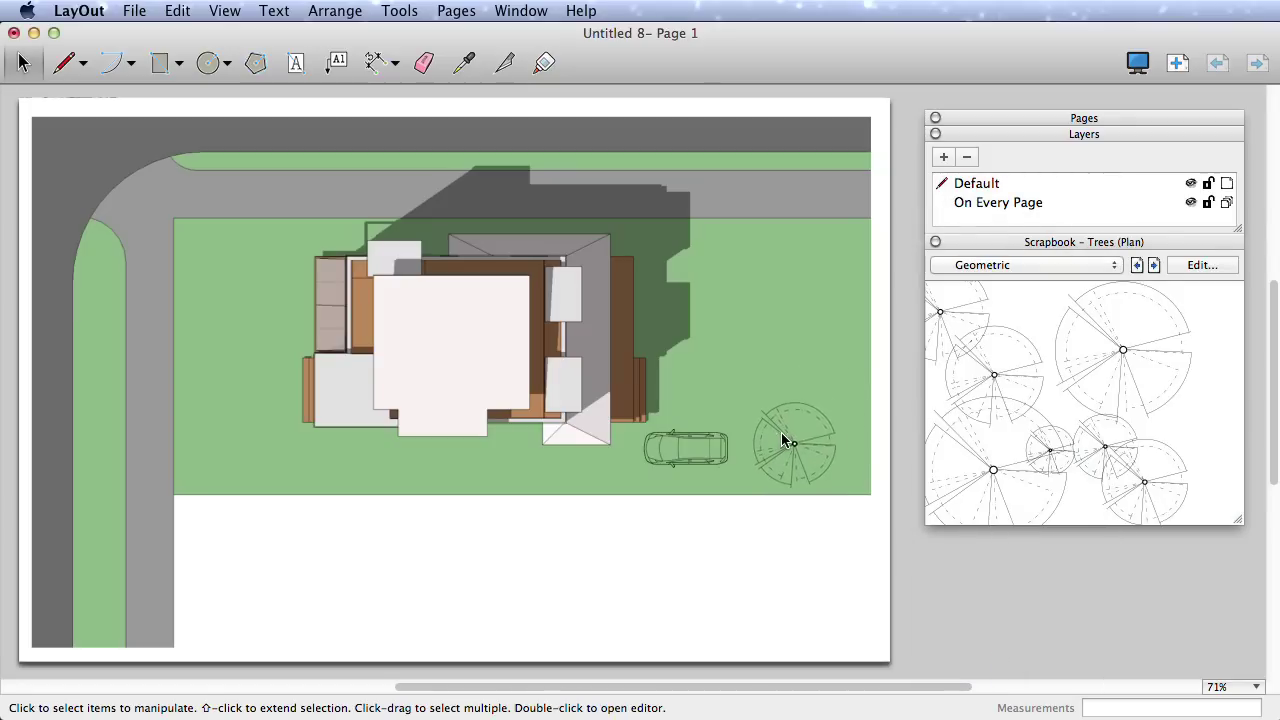
{"action": "left_click", "coordinate": [794, 444]}
{"action": "left_click", "coordinate": [839, 411]}
{"action": "left_click", "coordinate": [817, 345]}
{"action": "left_click", "coordinate": [824, 597]}
{"action": "left_click", "coordinate": [711, 601]}
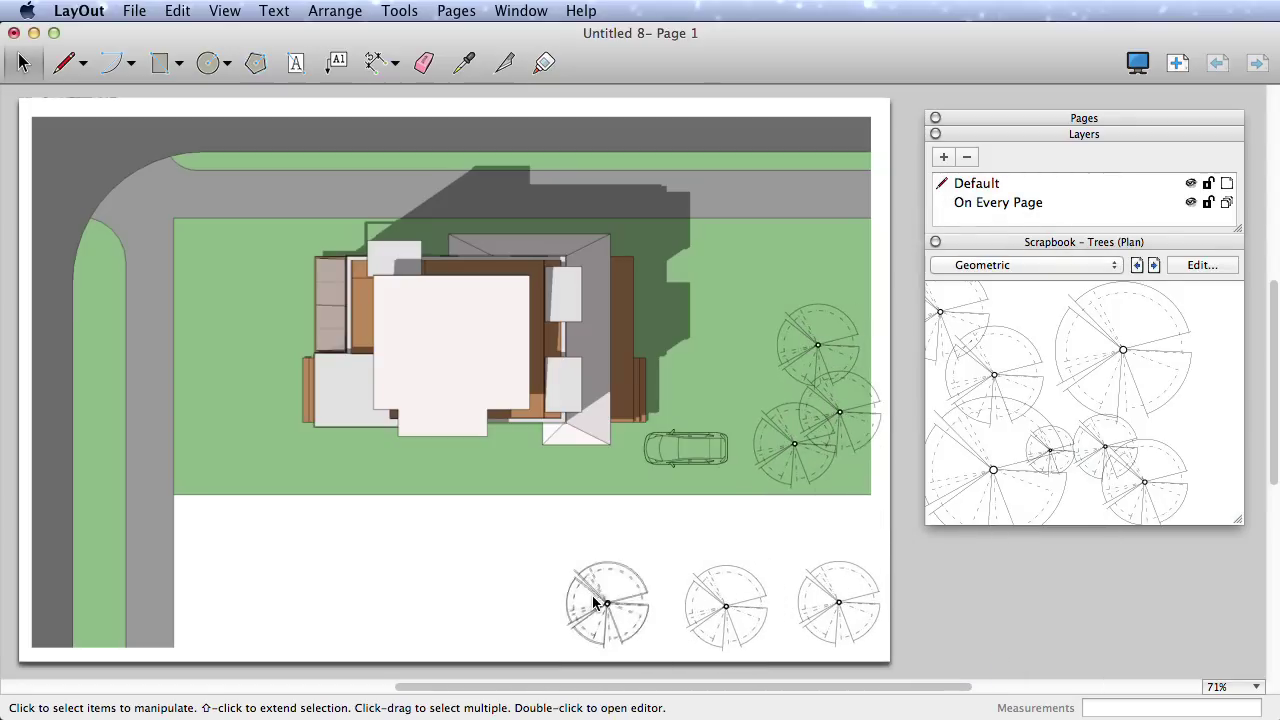
{"action": "left_click", "coordinate": [592, 598]}
Switch the scrapbook to the TB-Simple Drafting Symbols 1 collection.
{"action": "left_click", "coordinate": [1115, 266]}
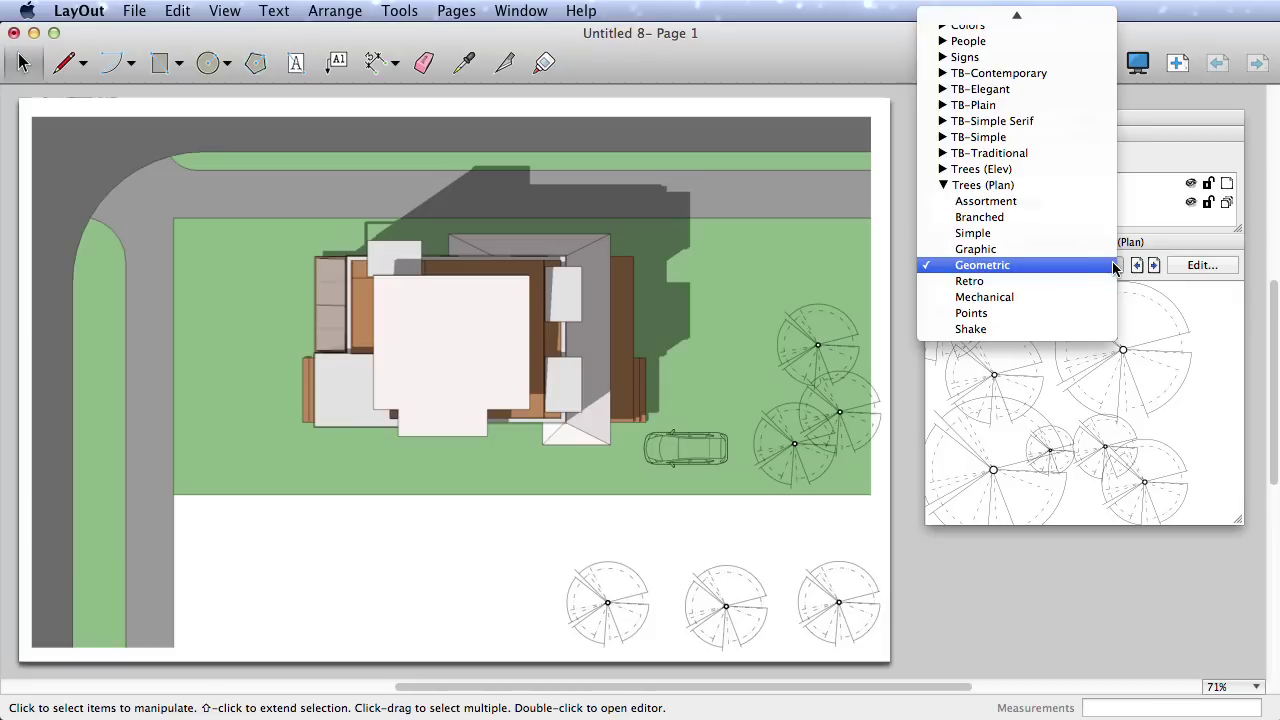
{"action": "left_click", "coordinate": [980, 137]}
{"action": "left_click", "coordinate": [1110, 266]}
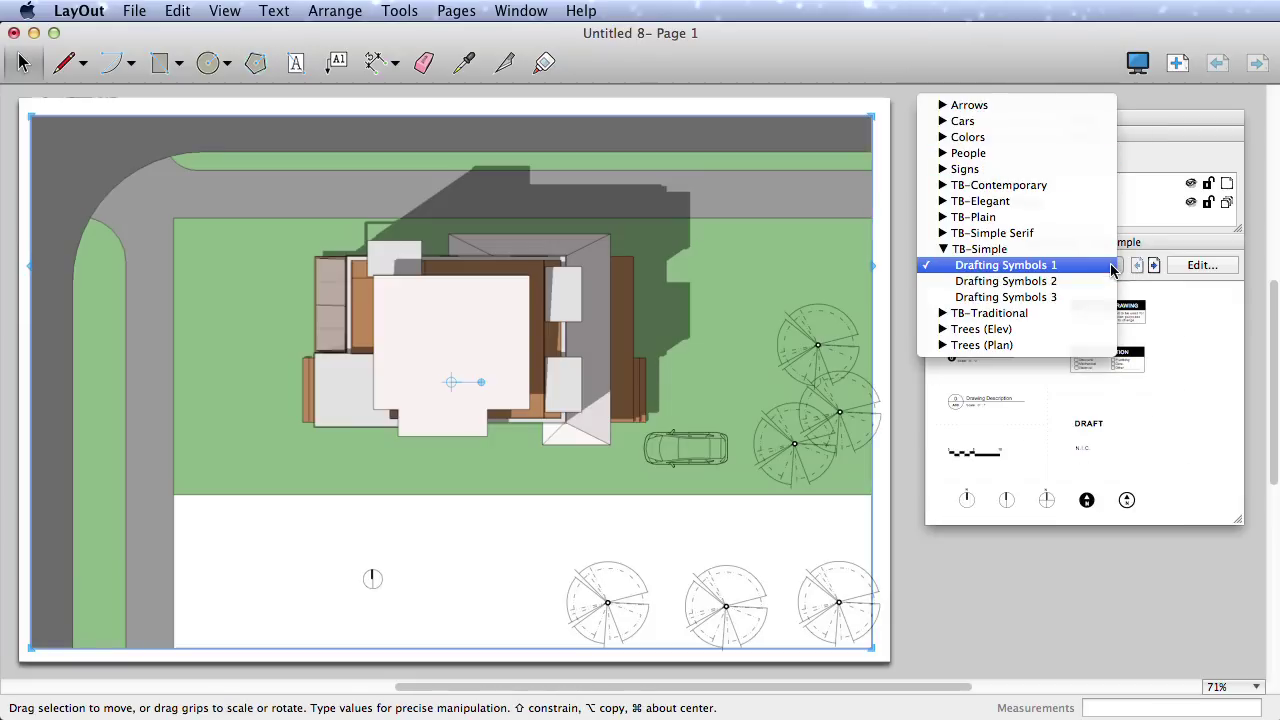
Fill the middle, left and right lower tree symbols with brown sampled from Colors 3.
{"action": "left_click", "coordinate": [985, 142]}
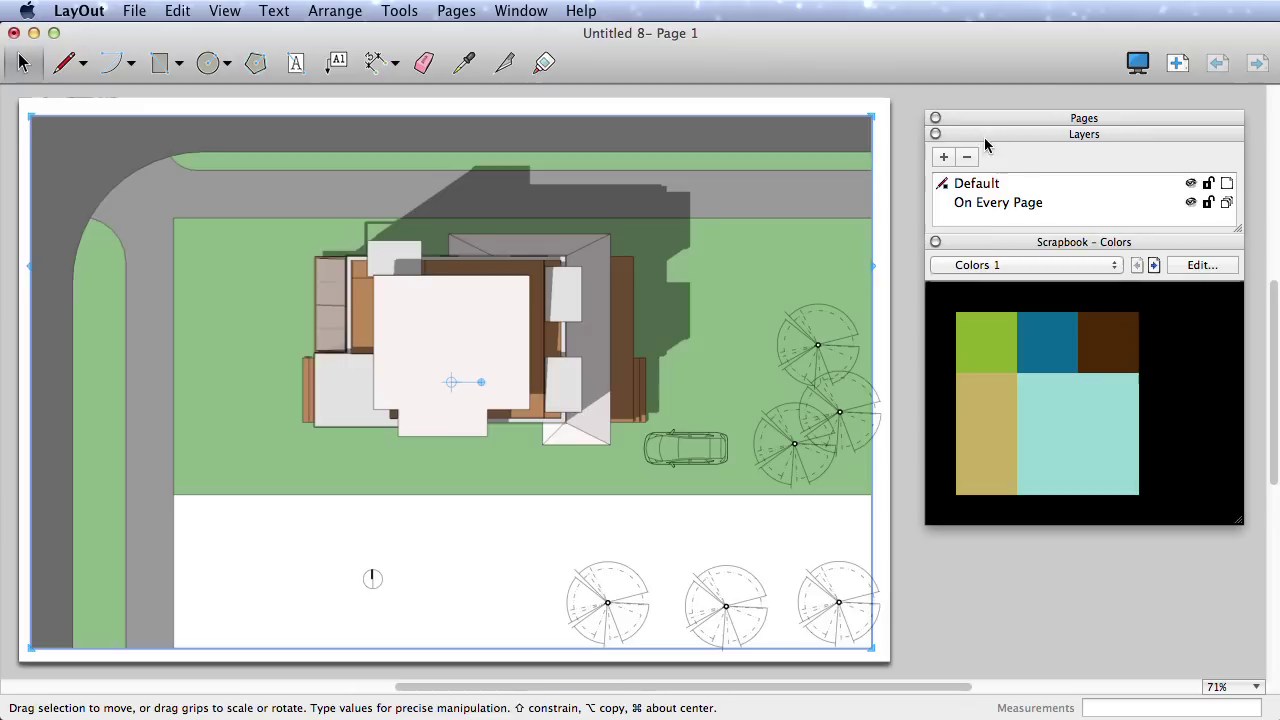
{"action": "left_click", "coordinate": [1154, 265]}
{"action": "left_click", "coordinate": [1154, 265]}
{"action": "left_click", "coordinate": [464, 62]}
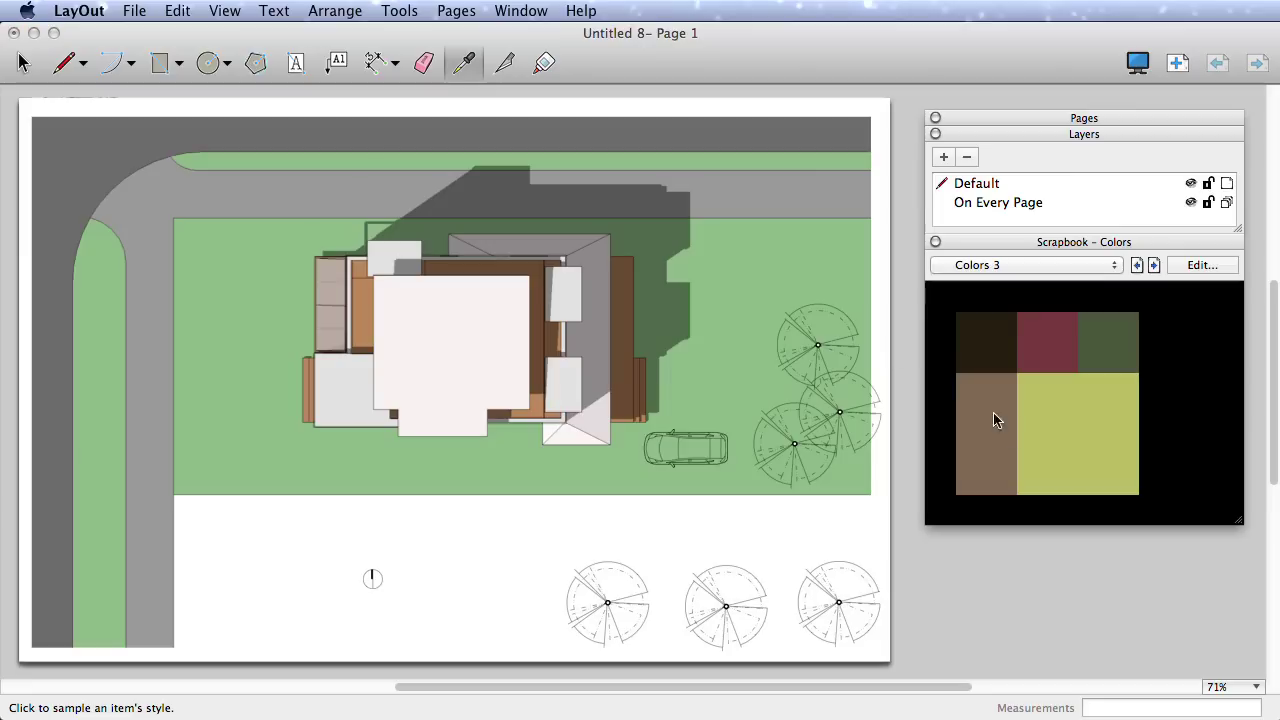
{"action": "left_click", "coordinate": [1006, 459]}
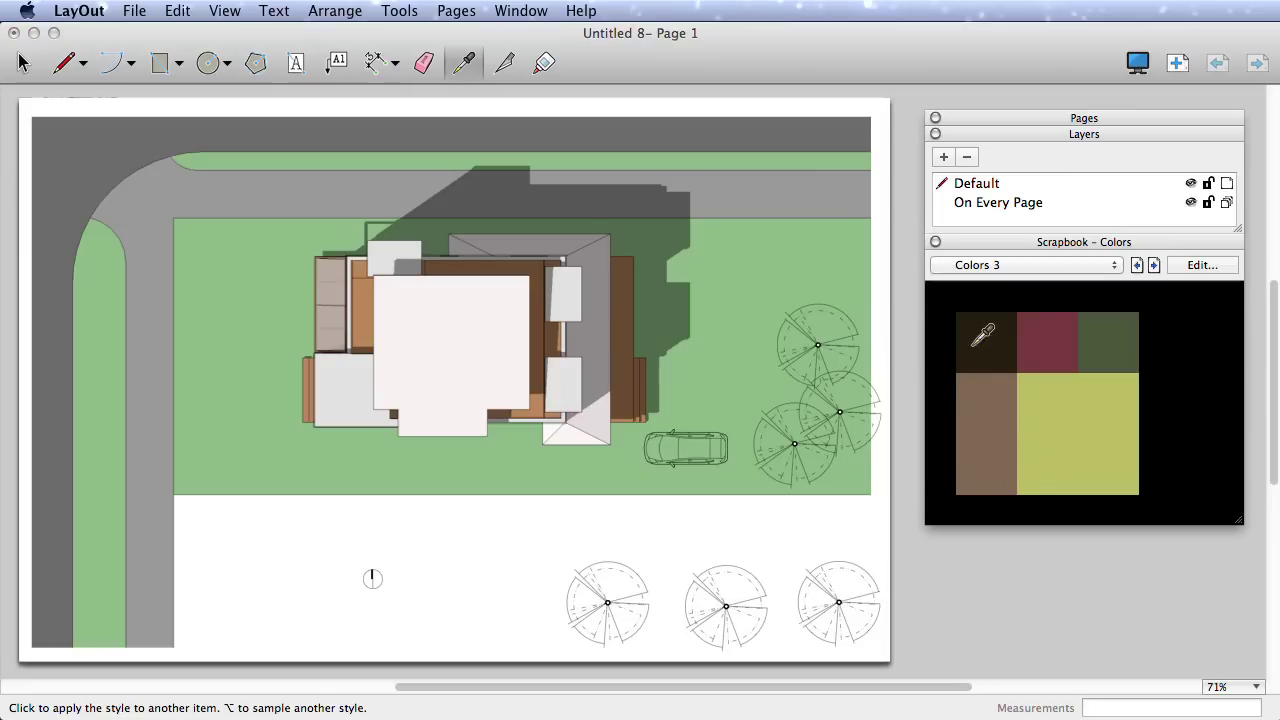
{"action": "left_click", "coordinate": [718, 584]}
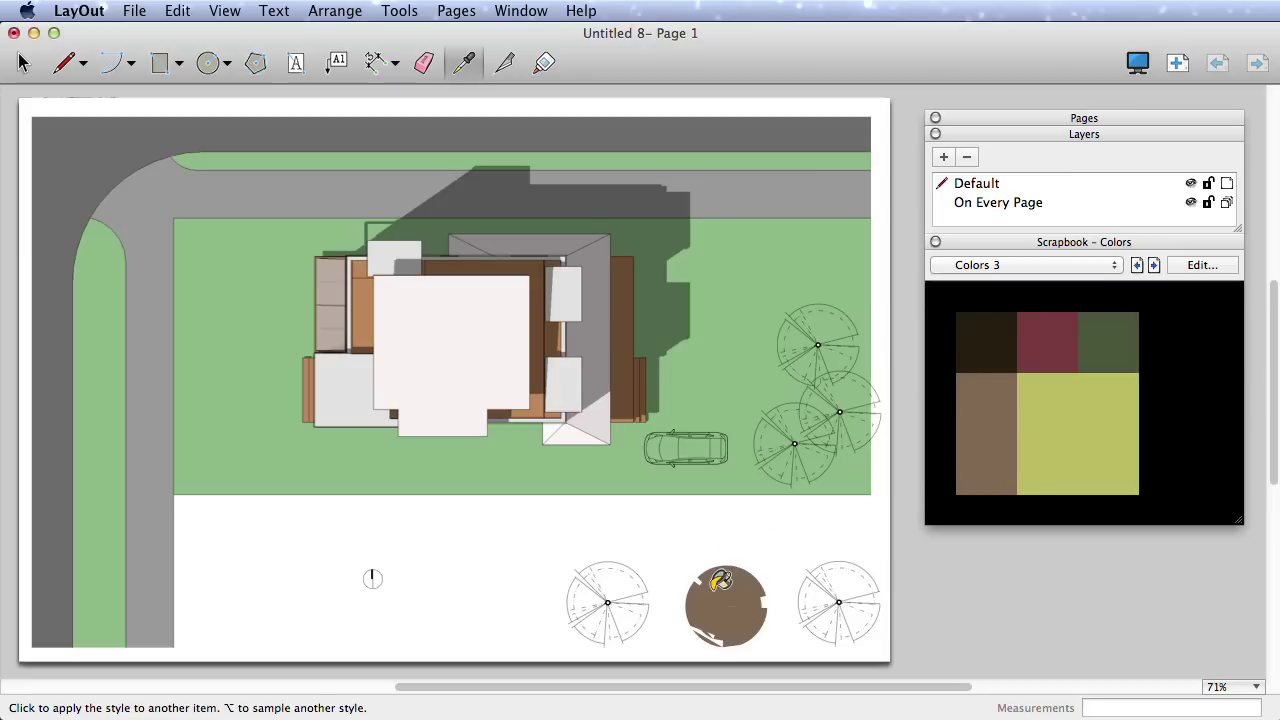
{"action": "left_click", "coordinate": [622, 585]}
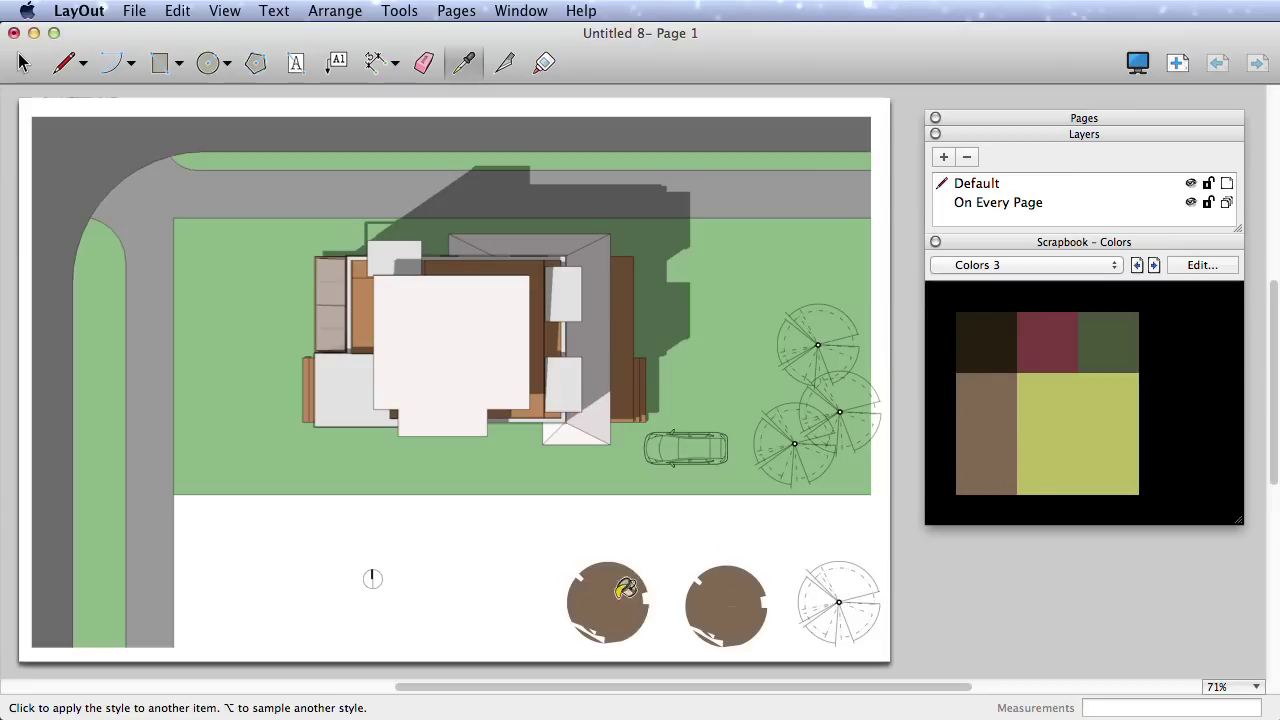
{"action": "left_click", "coordinate": [838, 594]}
{"action": "key", "text": "space"}
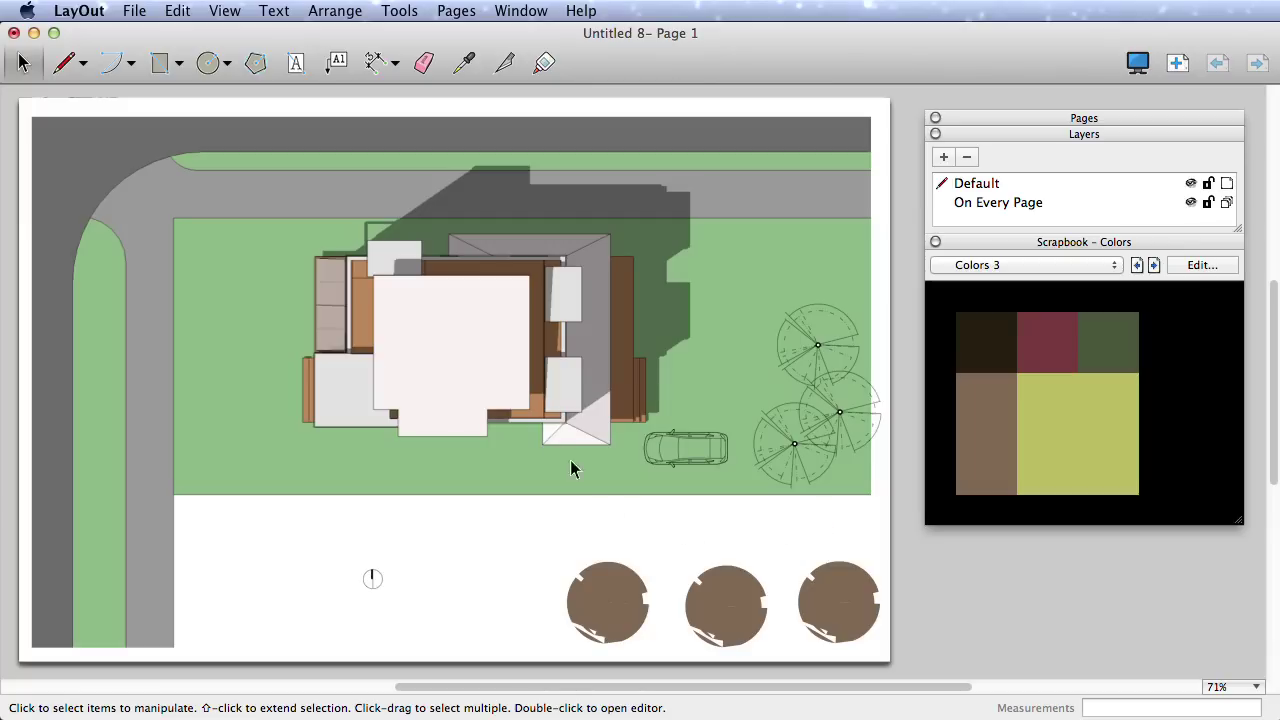
Create a new document from a plain landscape Plain Paper template.
{"action": "left_click", "coordinate": [135, 14]}
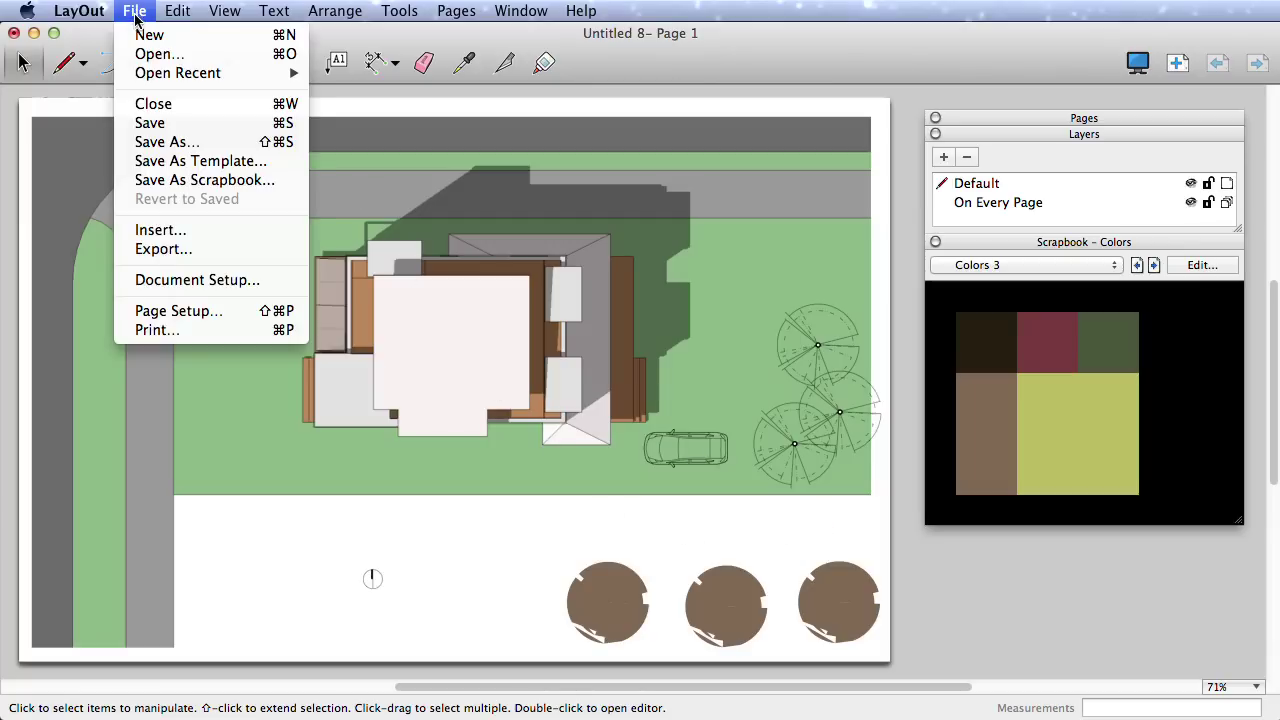
{"action": "left_click", "coordinate": [149, 34]}
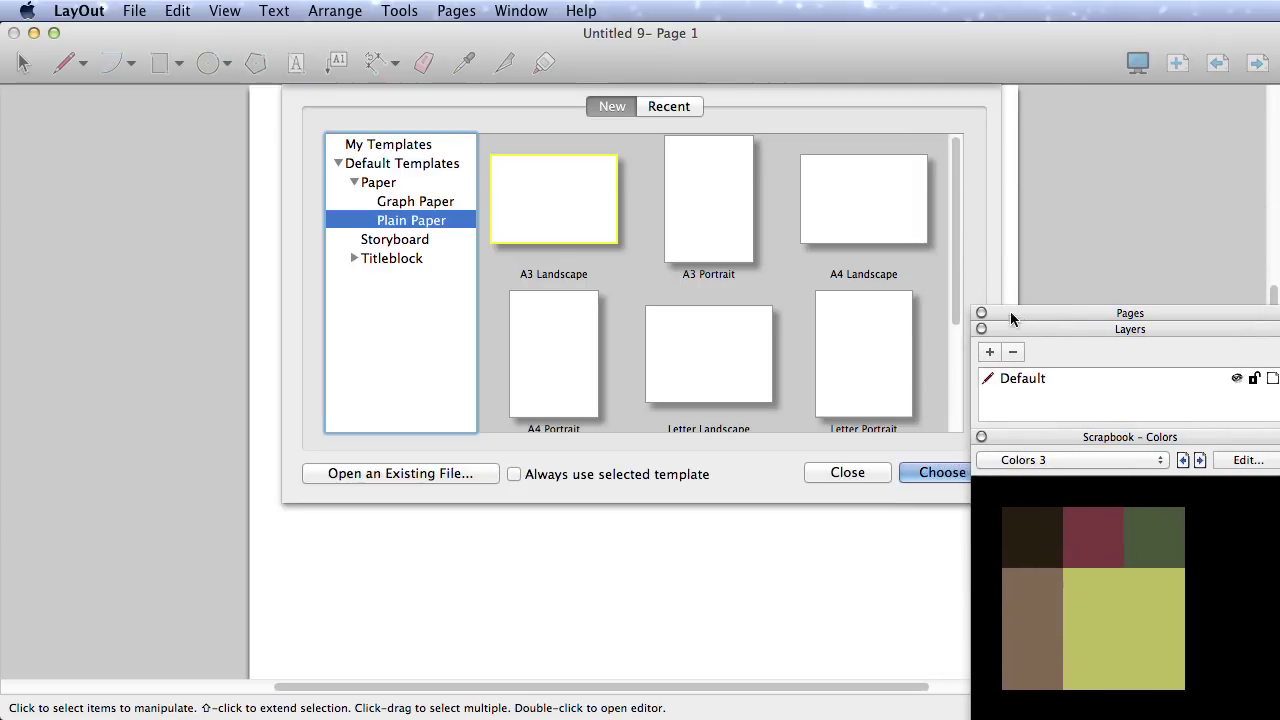
{"action": "scroll", "coordinate": [700, 360], "scroll_direction": "down", "scroll_amount": 3}
{"action": "left_click", "coordinate": [554, 345]}
{"action": "left_click", "coordinate": [930, 470]}
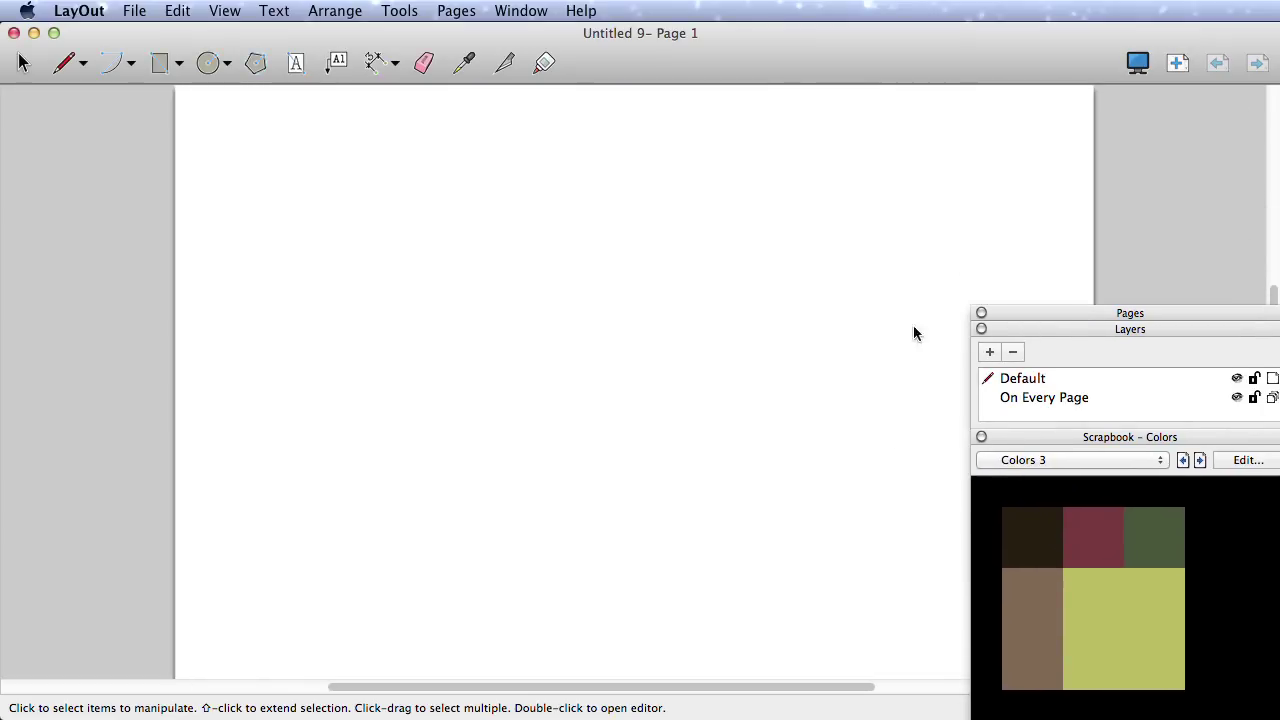
Expand the Pages panel and view the Color library, Common symbols and Line weight pages.
{"action": "left_click", "coordinate": [1065, 314]}
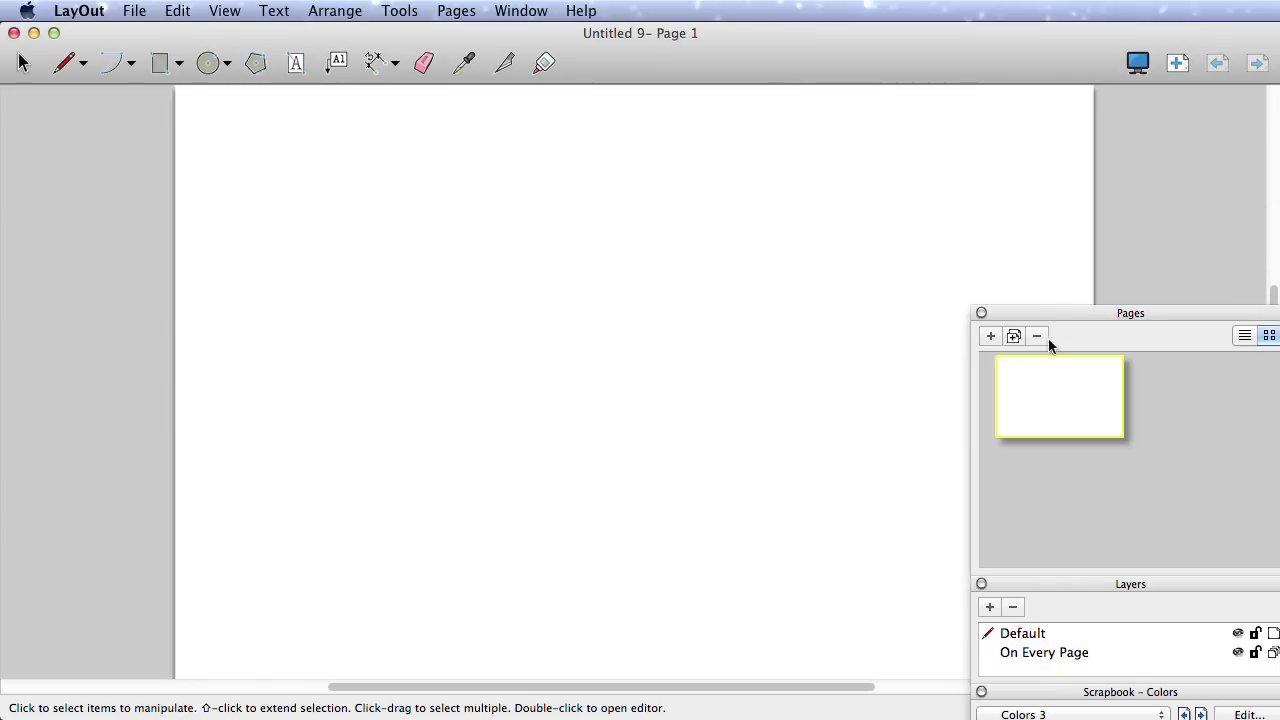
{"action": "left_click", "coordinate": [990, 337]}
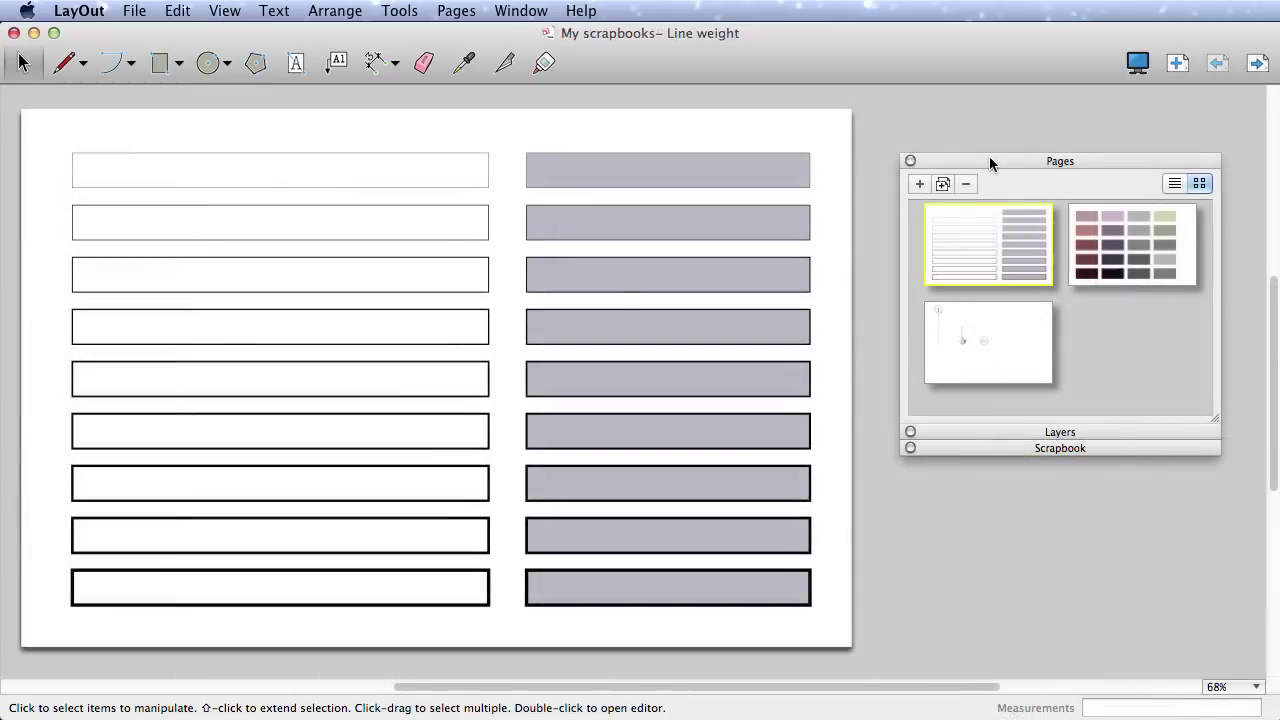
{"action": "left_click_drag", "start_coordinate": [989, 161], "coordinate": [984, 134]}
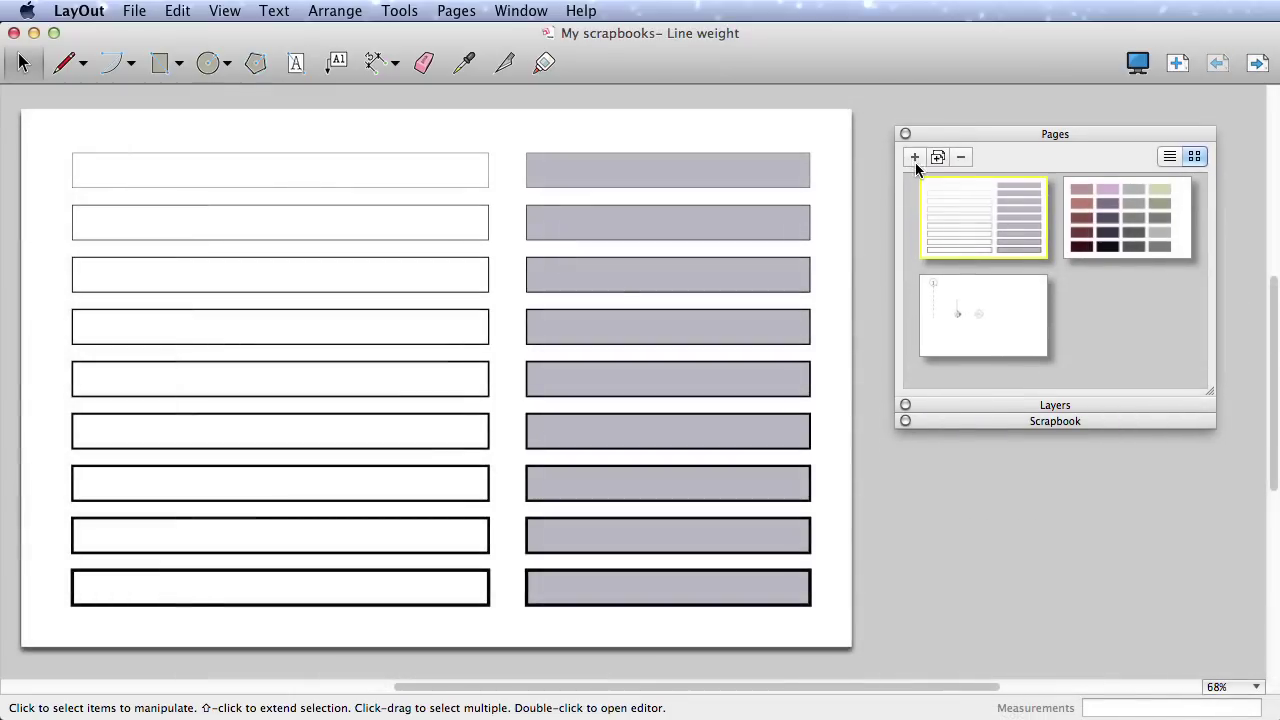
{"action": "left_click", "coordinate": [1090, 244]}
{"action": "left_click", "coordinate": [1007, 335]}
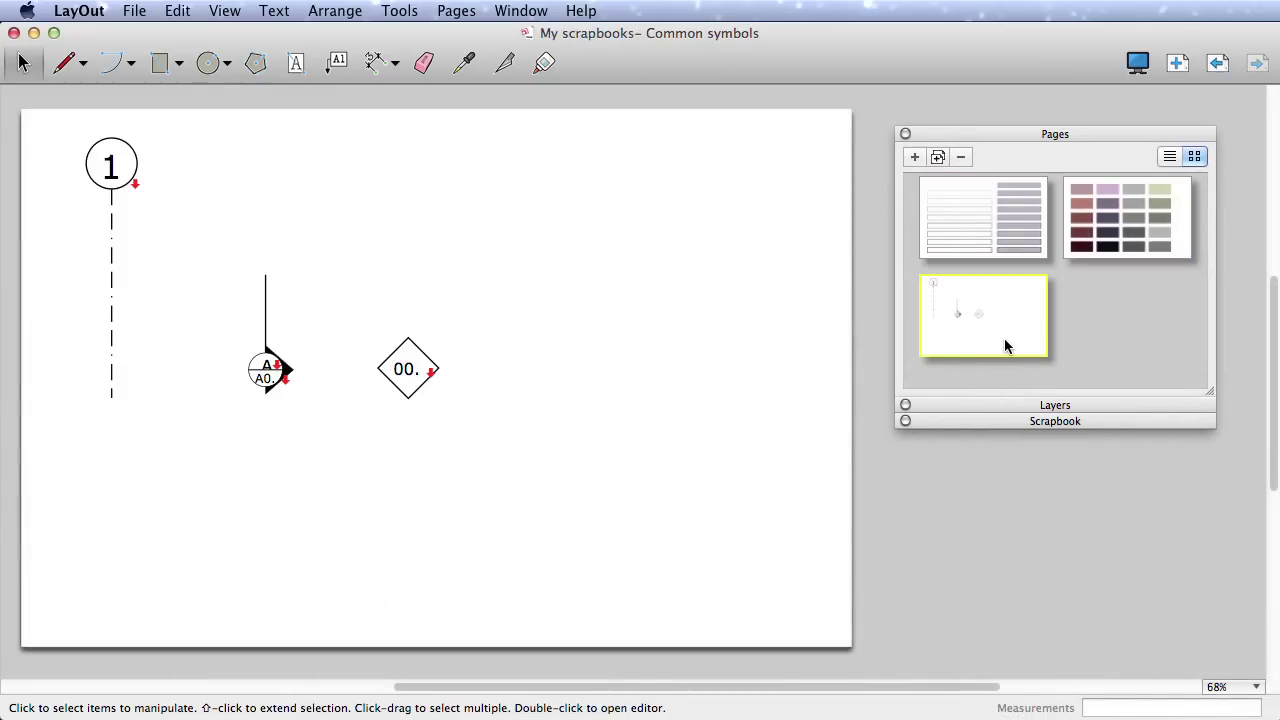
{"action": "left_click", "coordinate": [989, 247]}
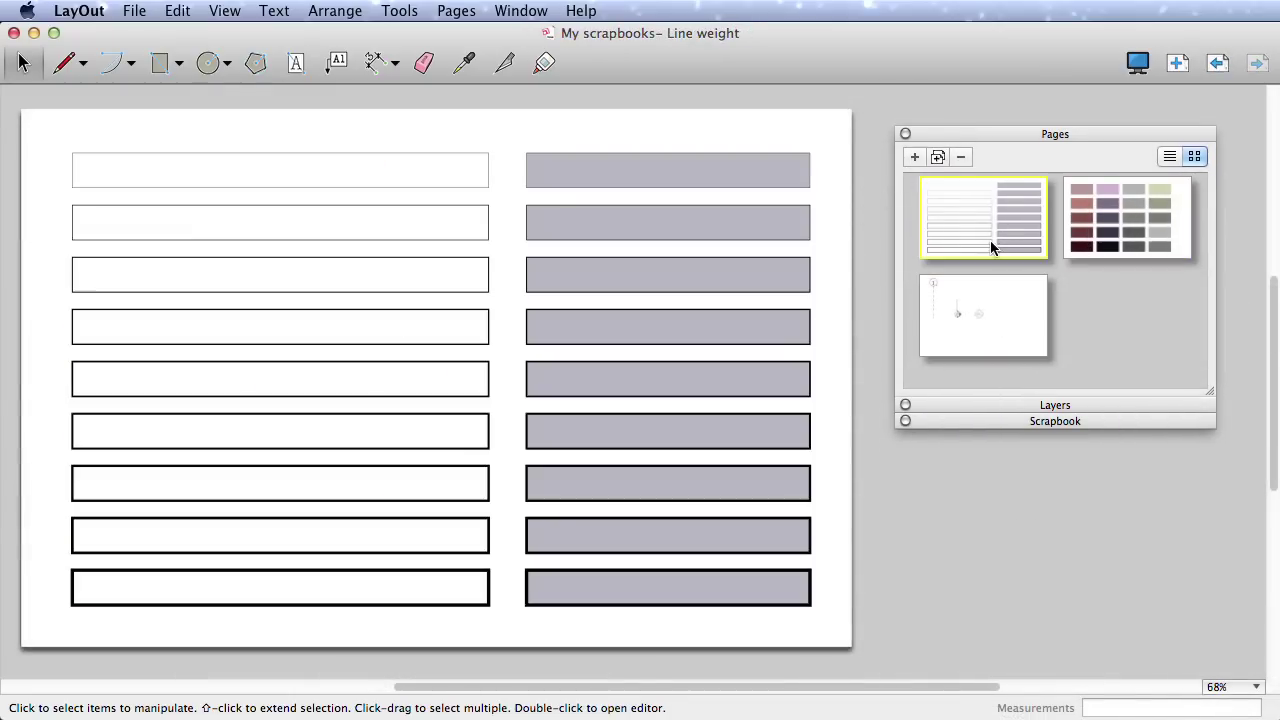
Save the document as a scrapbook named 'My scrapbooks'.
{"action": "left_click", "coordinate": [134, 11]}
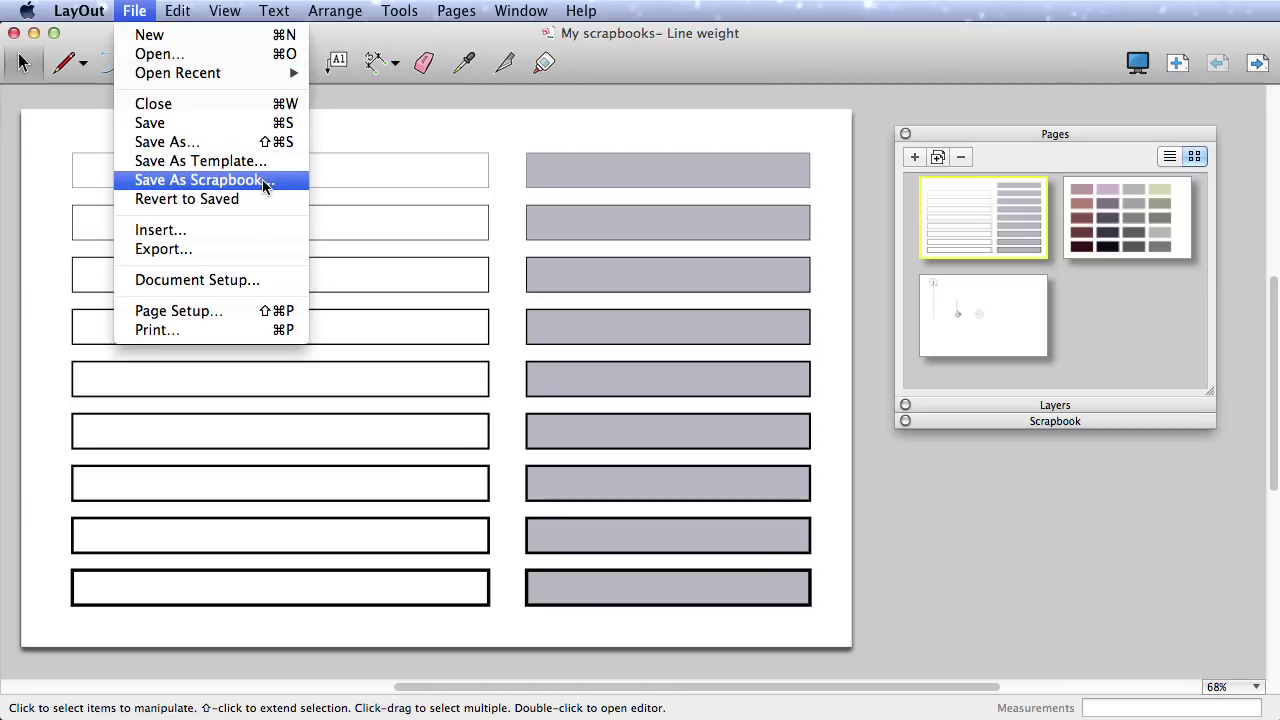
{"action": "left_click", "coordinate": [266, 183]}
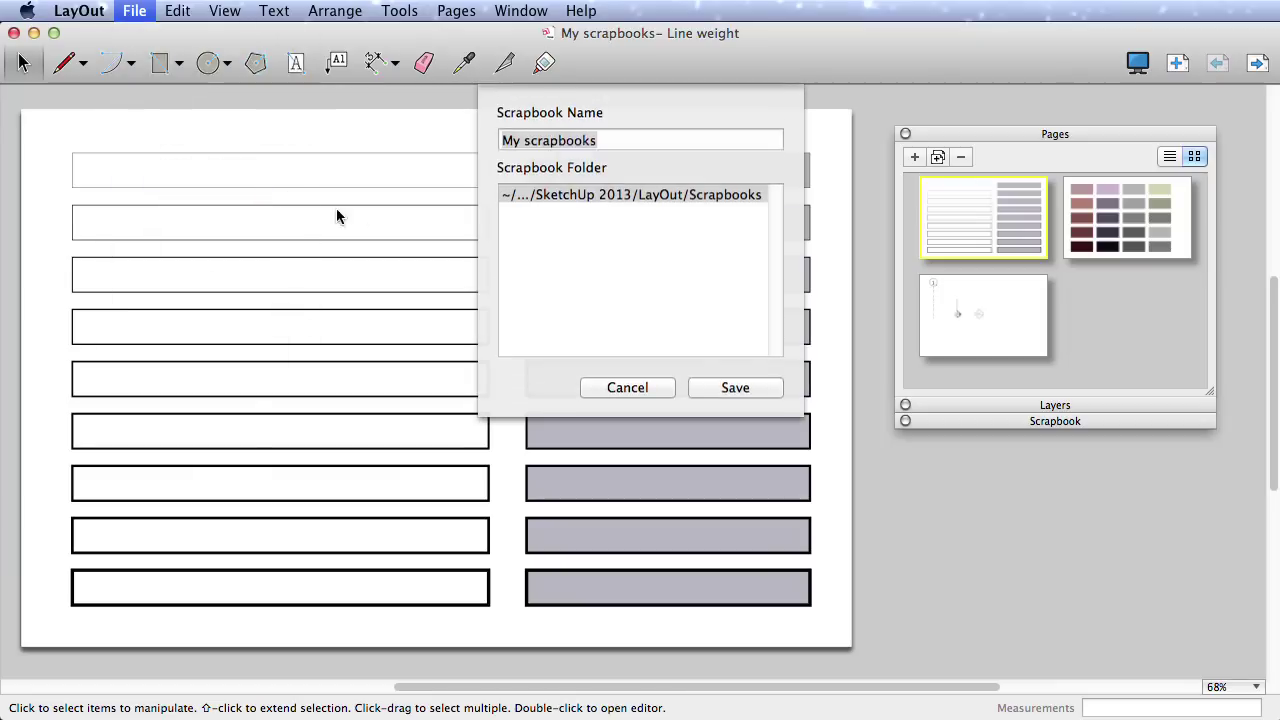
{"action": "left_click", "coordinate": [735, 388]}
Select My scrapbooks in the Scrapbook panel and page through to its Line weight page.
{"action": "left_click", "coordinate": [1013, 421]}
{"action": "left_click", "coordinate": [1013, 134]}
{"action": "left_click", "coordinate": [1085, 189]}
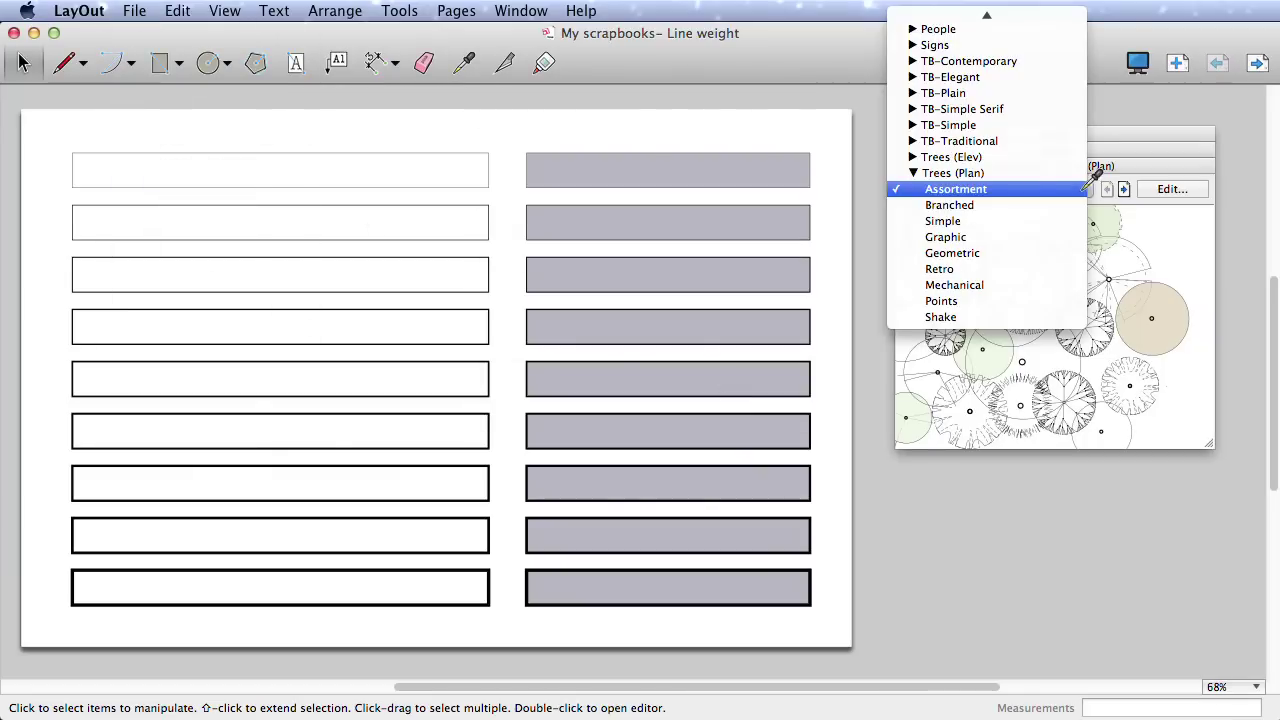
{"action": "left_click", "coordinate": [995, 26]}
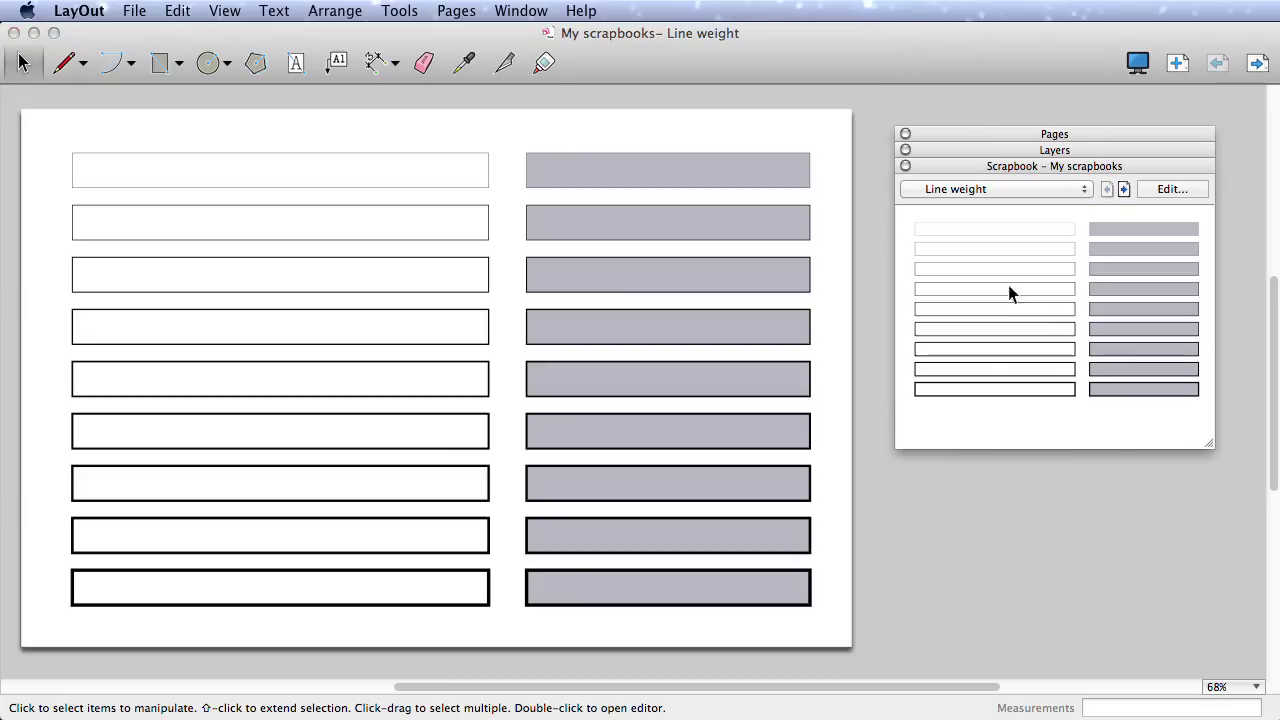
{"action": "left_click", "coordinate": [1123, 189]}
{"action": "left_click", "coordinate": [1107, 190]}
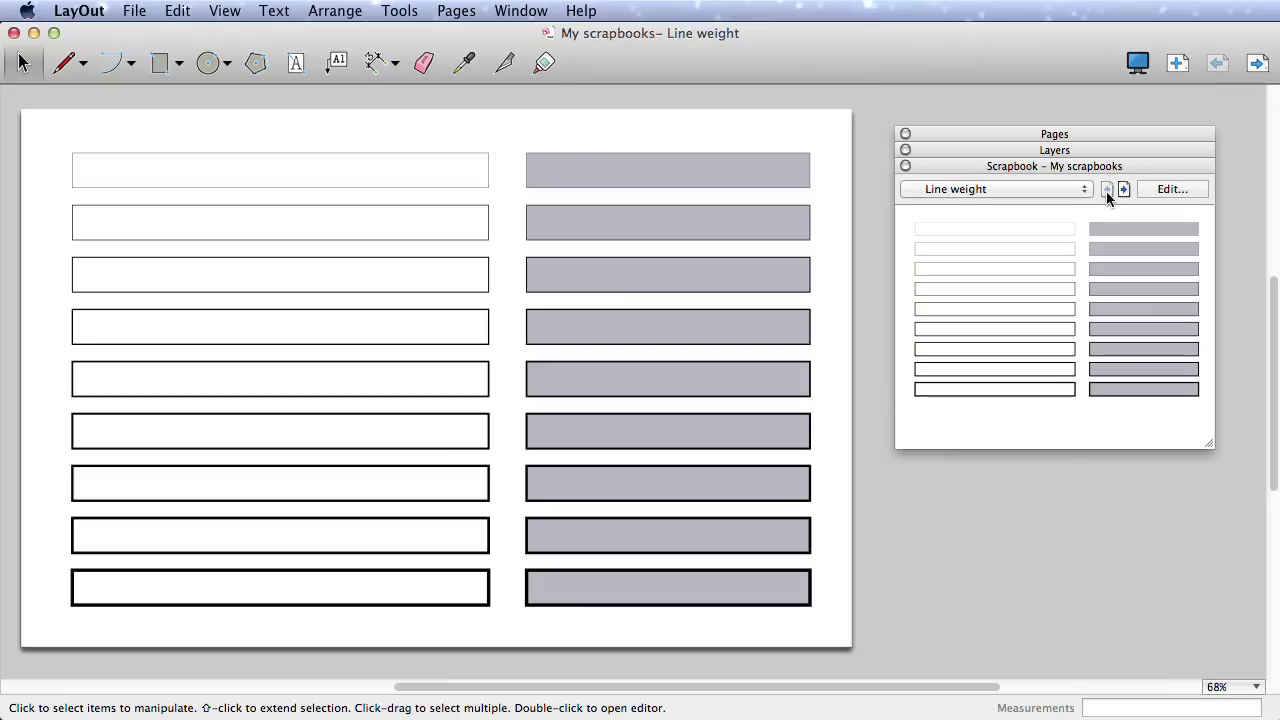
Save the document as a template named 'Scrapbooks Template'.
{"action": "left_click", "coordinate": [134, 14]}
{"action": "left_click", "coordinate": [185, 159]}
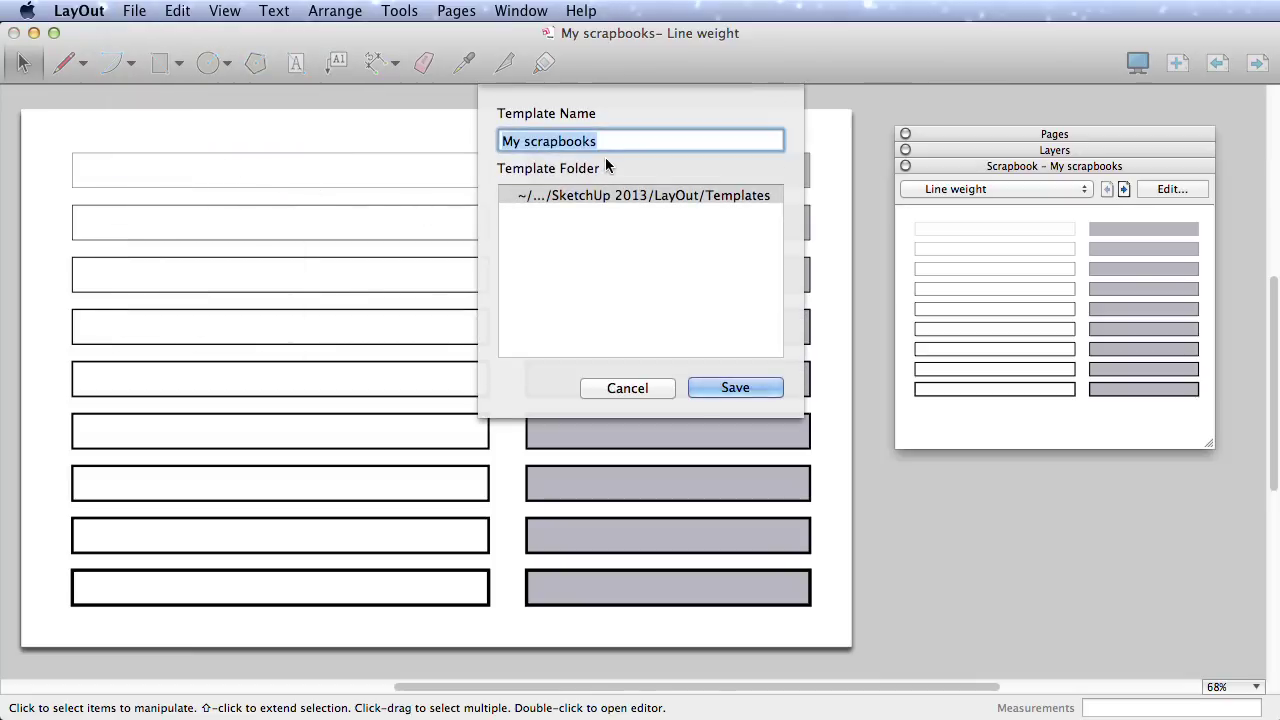
{"action": "type", "text": "Scrap"}
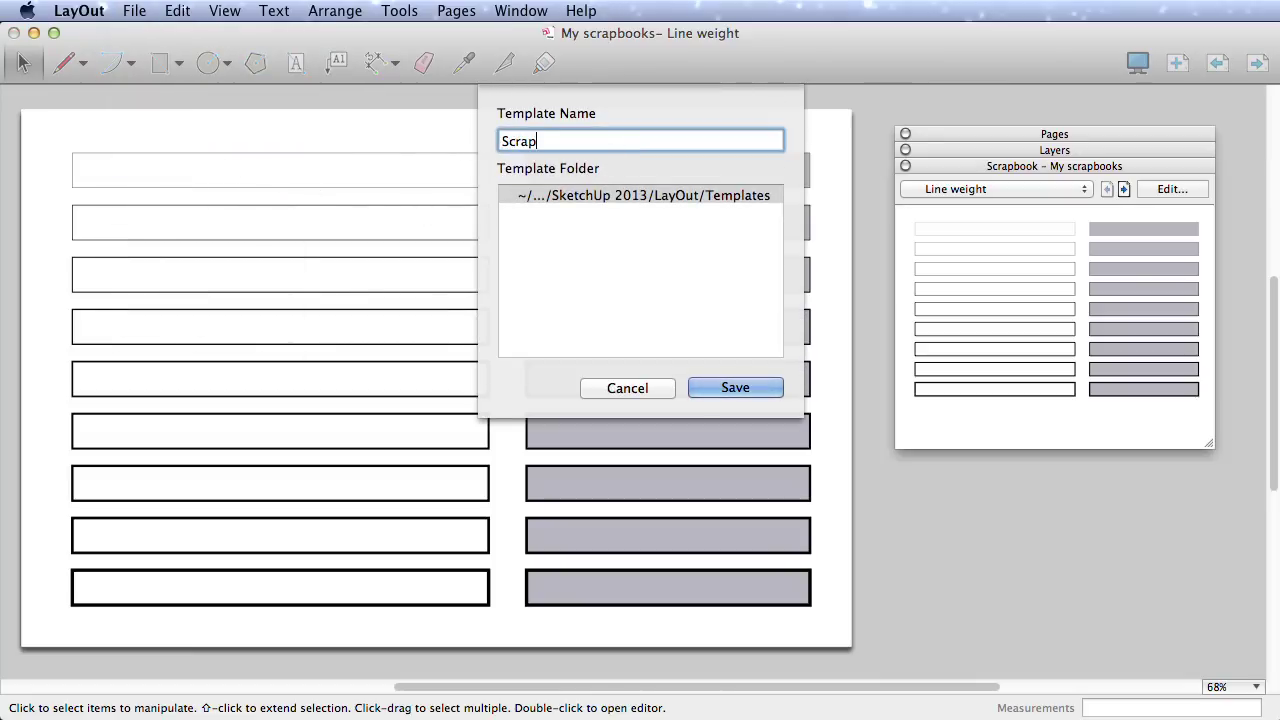
{"action": "type", "text": "books Template"}
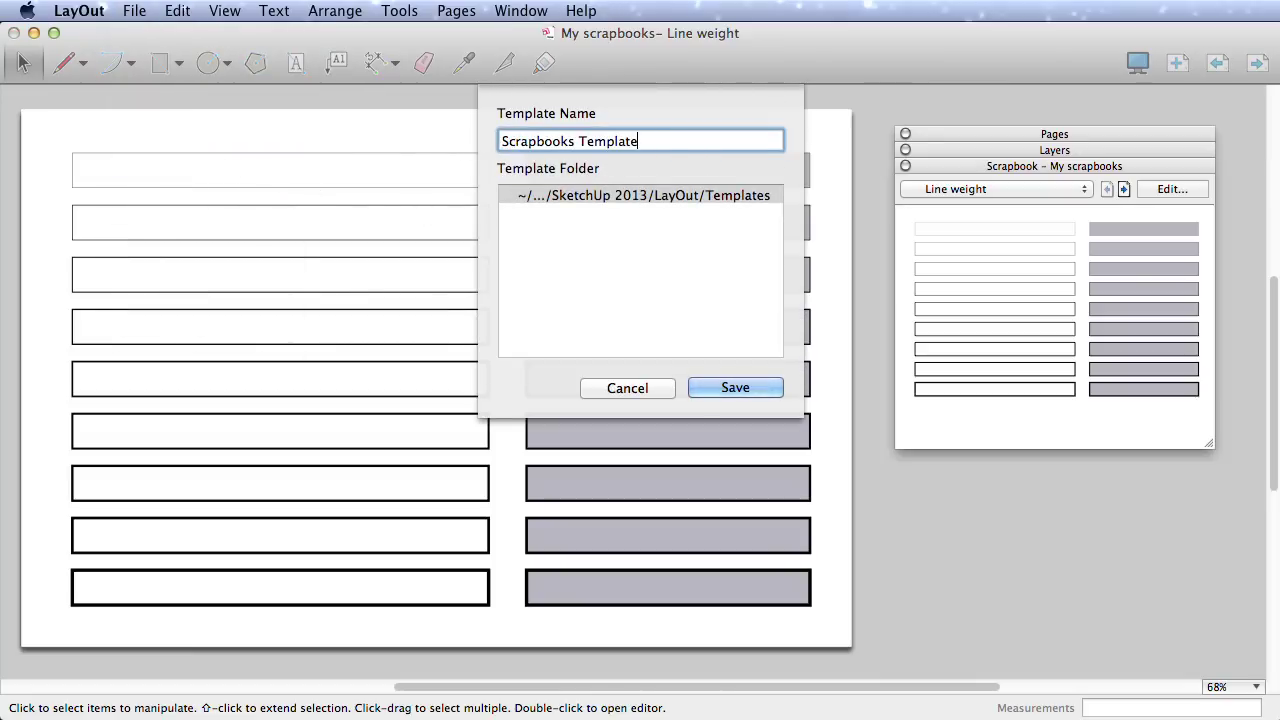
{"action": "left_click", "coordinate": [728, 385]}
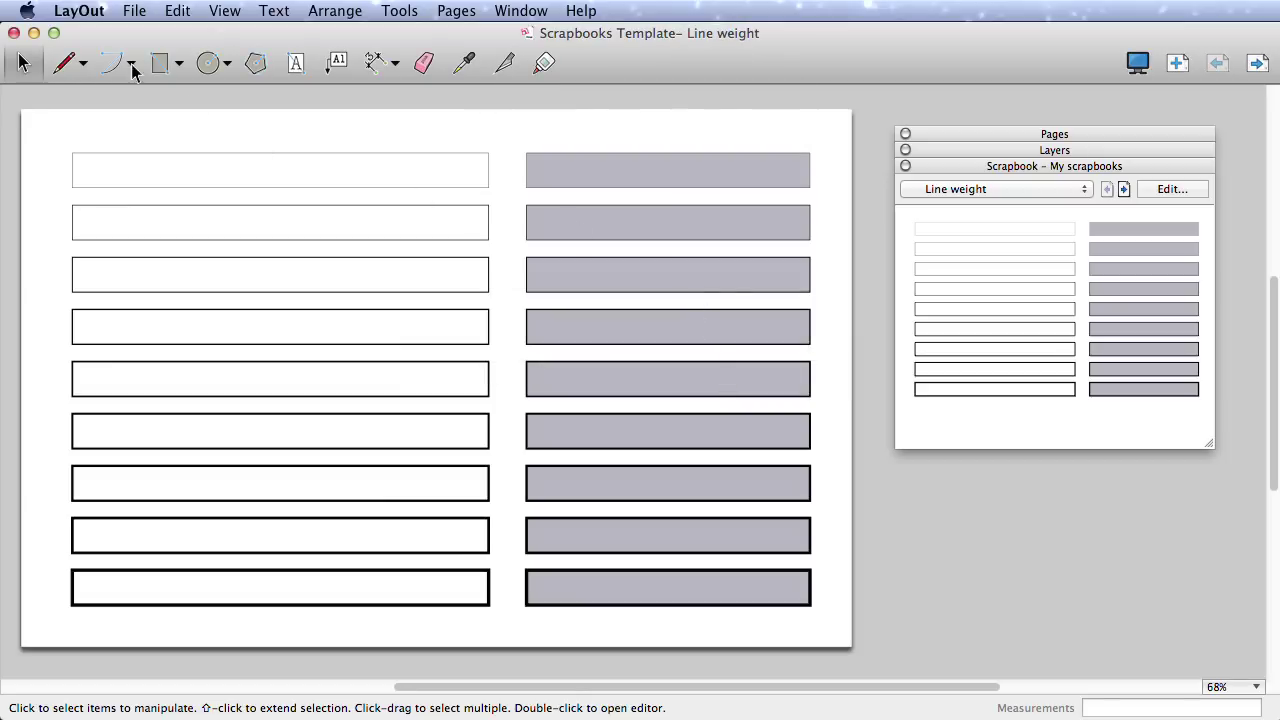
Start a new document and browse the template groups to find it under My Templates.
{"action": "left_click", "coordinate": [128, 11]}
{"action": "left_click", "coordinate": [150, 34]}
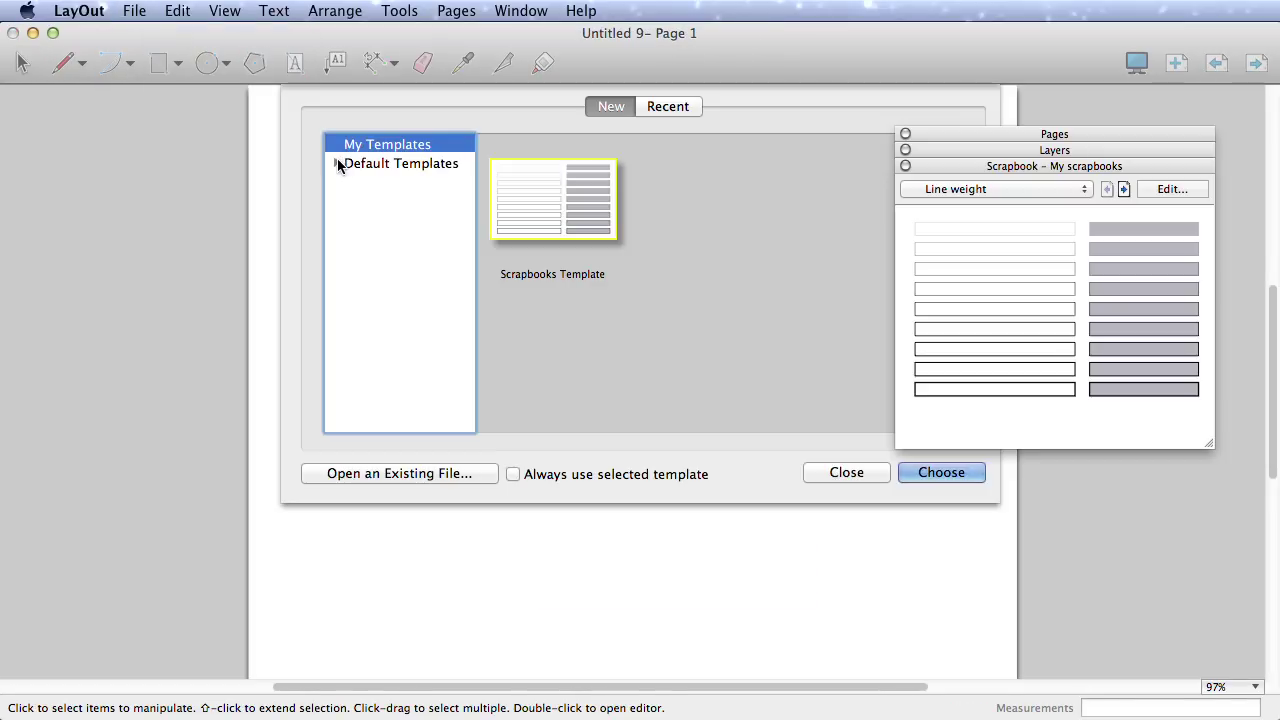
{"action": "left_click", "coordinate": [392, 201]}
{"action": "left_click", "coordinate": [353, 182]}
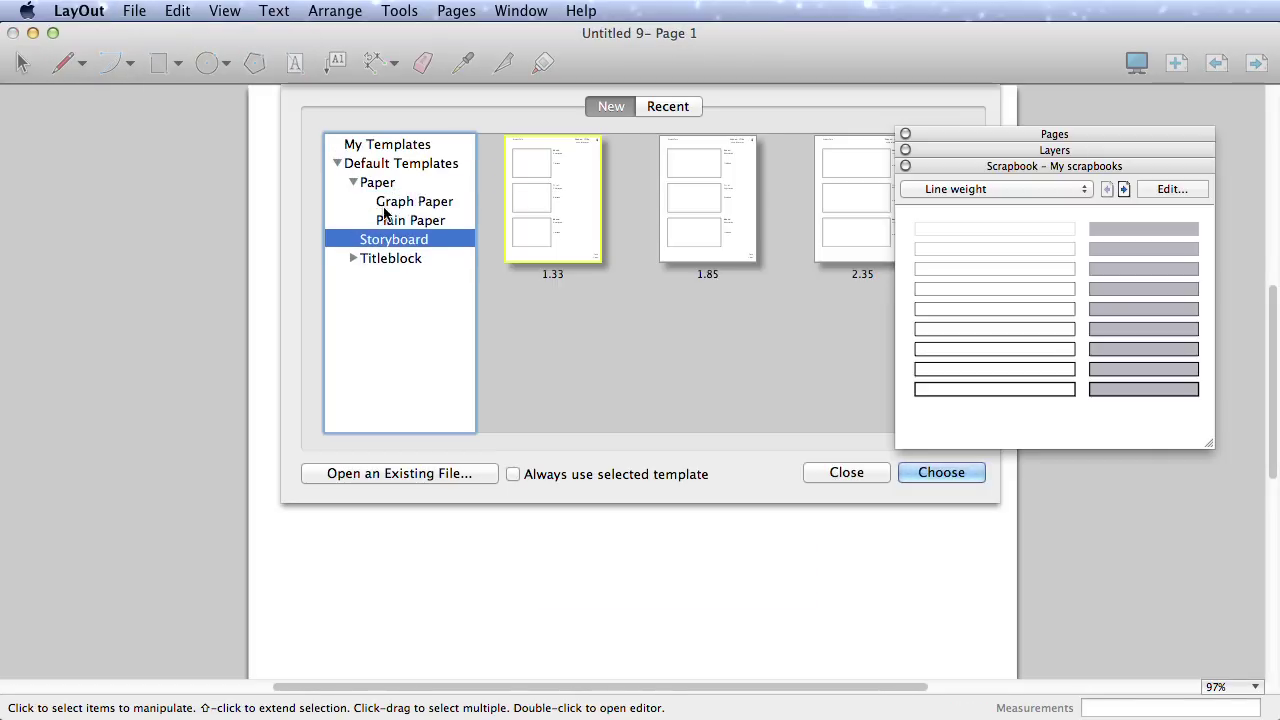
{"action": "left_click", "coordinate": [408, 221]}
{"action": "left_click", "coordinate": [377, 182]}
{"action": "left_click", "coordinate": [388, 146]}
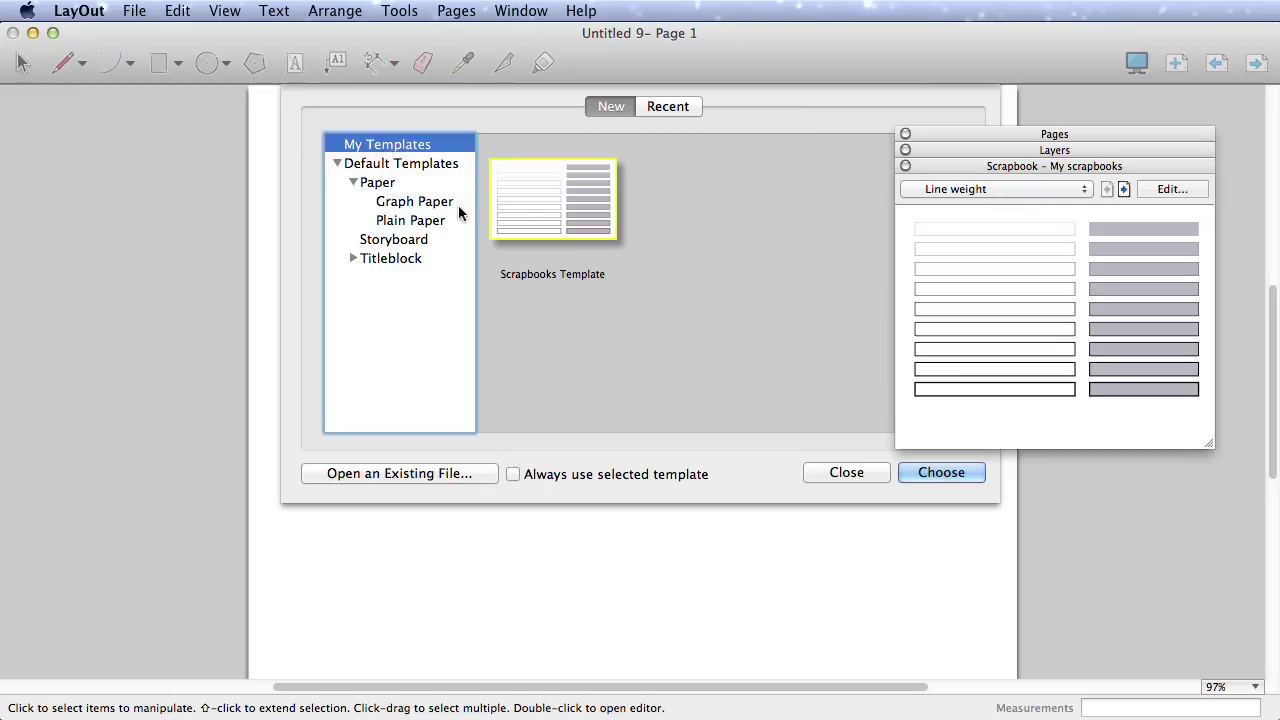